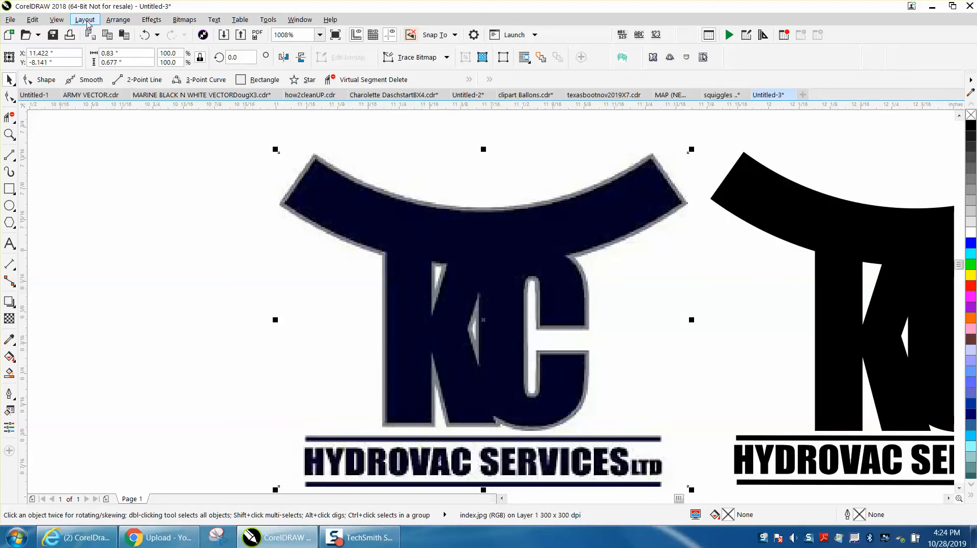
- Inspect the logos in Wireframe view and set the display mode to Normal
{"action": "left_click", "coordinate": [57, 20]}
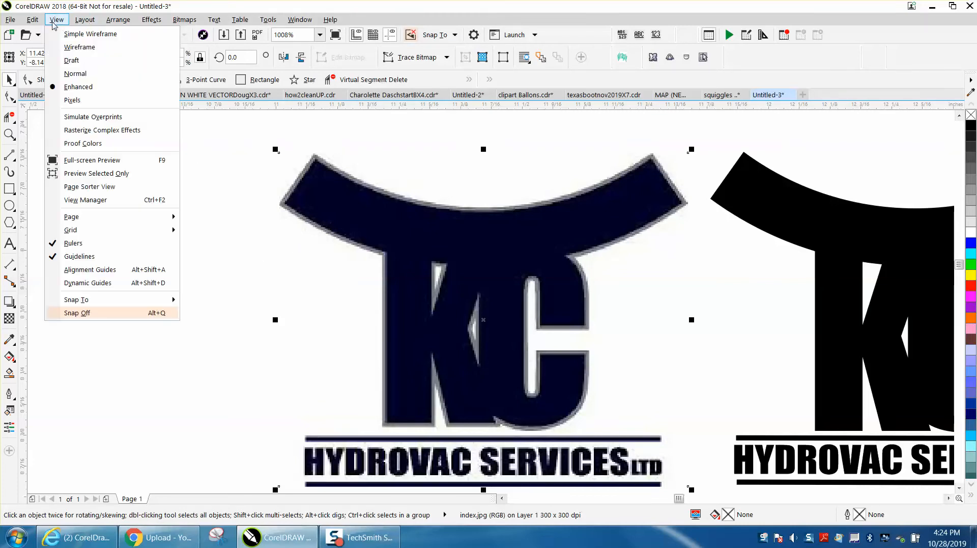
{"action": "left_click", "coordinate": [76, 47]}
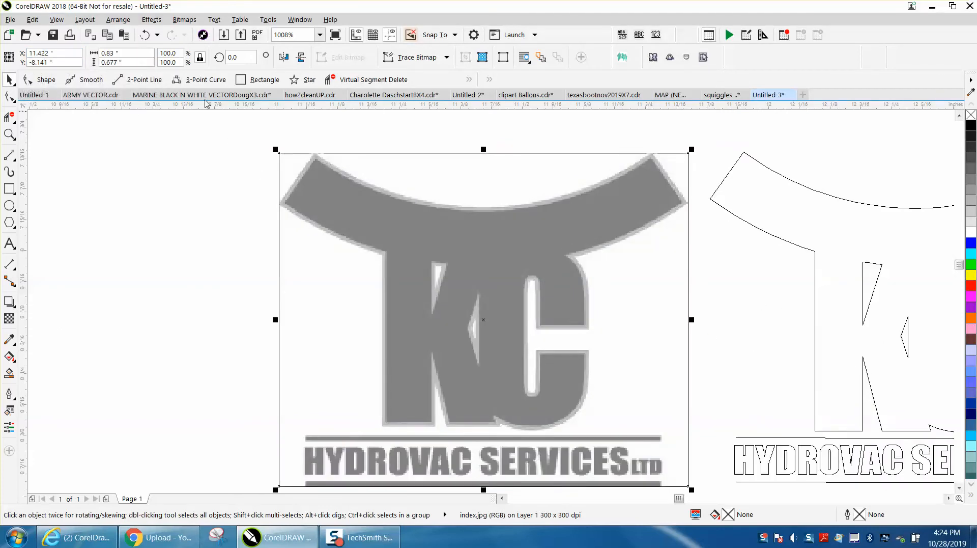
{"action": "left_click", "coordinate": [56, 20]}
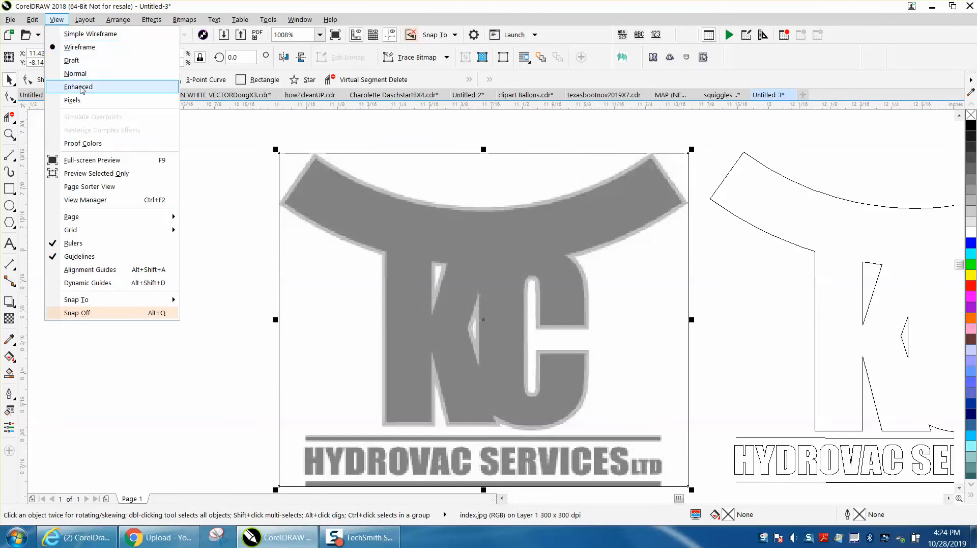
{"action": "left_click", "coordinate": [75, 74]}
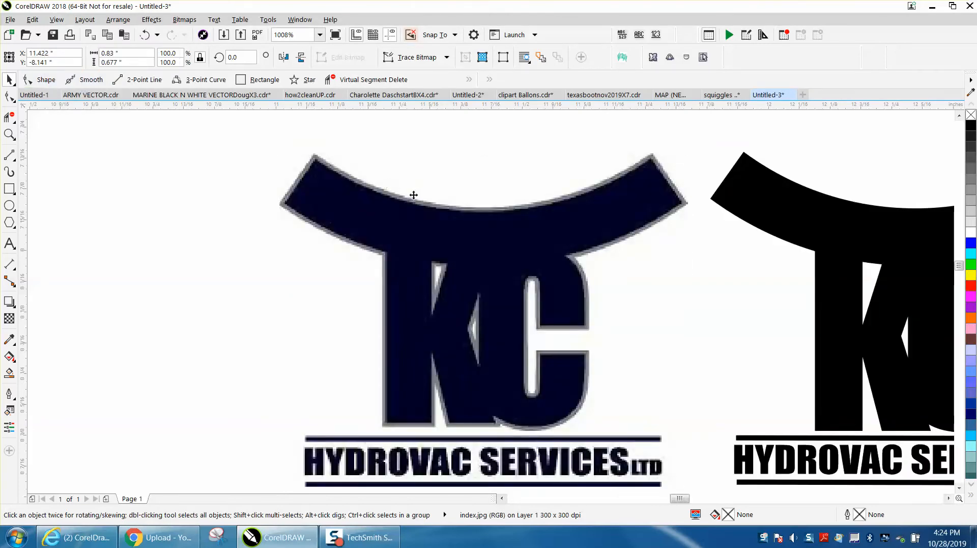
- Delete the rough-edged traced logo that sits below the row of three logos
{"action": "scroll", "coordinate": [415, 194], "scroll_direction": "down", "scroll_amount": 2}
{"action": "left_click", "coordinate": [10, 135]}
{"action": "left_click_drag", "start_coordinate": [565, 340], "coordinate": [769, 429]}
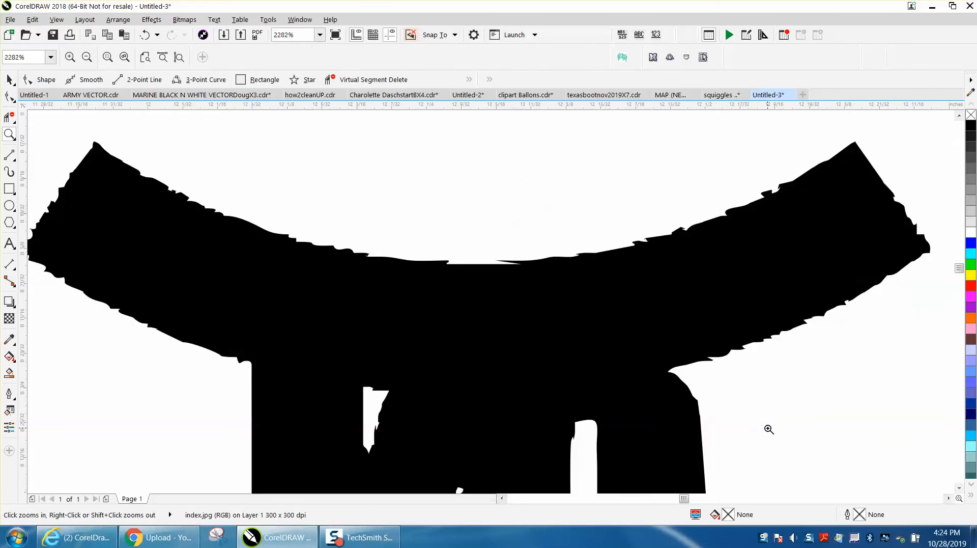
{"action": "scroll", "coordinate": [489, 312], "scroll_direction": "down", "scroll_amount": 4}
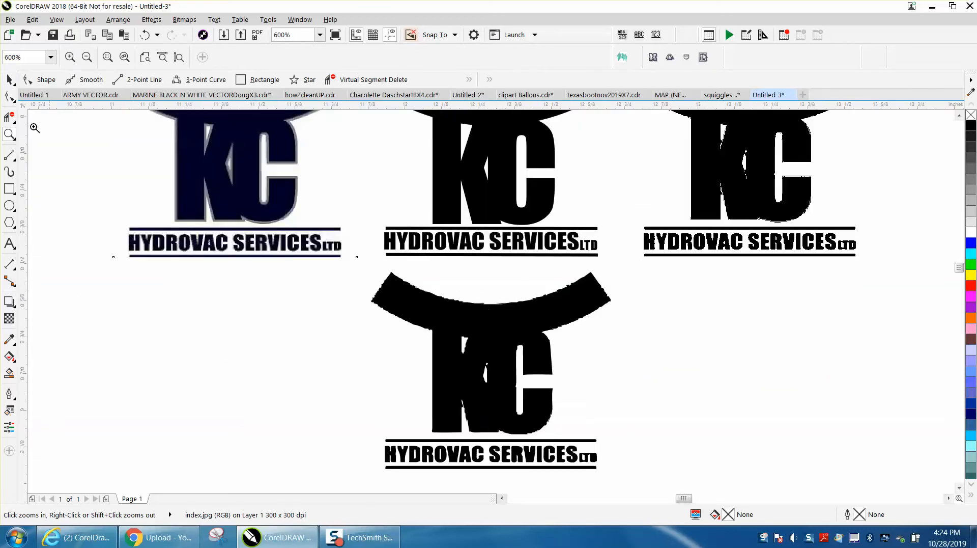
{"action": "left_click", "coordinate": [9, 79]}
{"action": "left_click", "coordinate": [521, 333]}
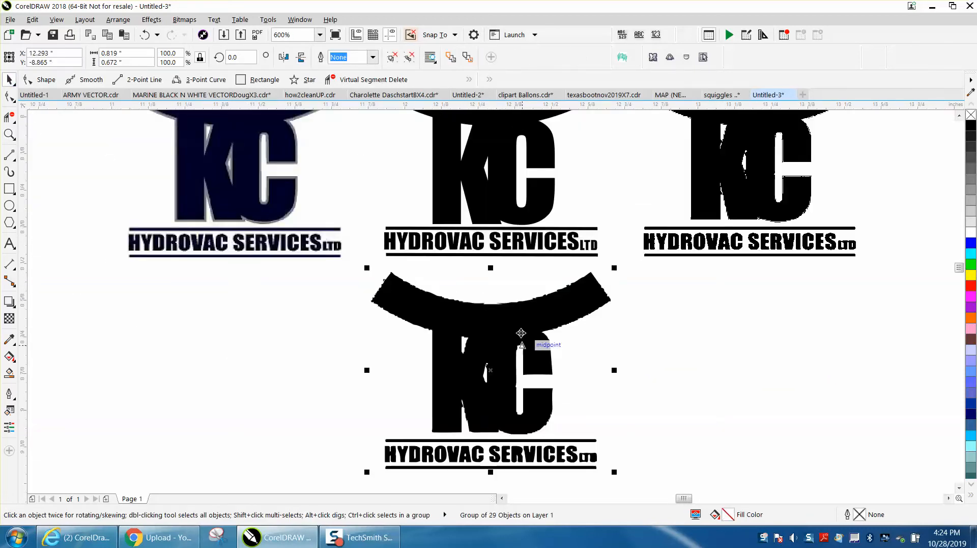
{"action": "key", "text": "Delete"}
{"action": "scroll", "coordinate": [519, 330], "scroll_direction": "down", "scroll_amount": 2}
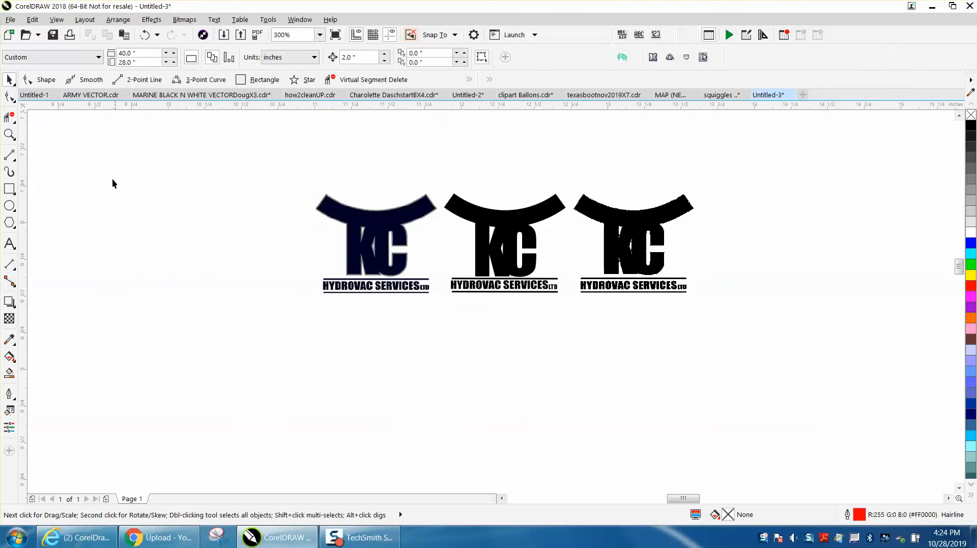
- Lock the original navy logo bitmap so it stays in place as a tracing template
{"action": "left_click", "coordinate": [9, 134]}
{"action": "left_click_drag", "start_coordinate": [436, 185], "coordinate": [606, 307]}
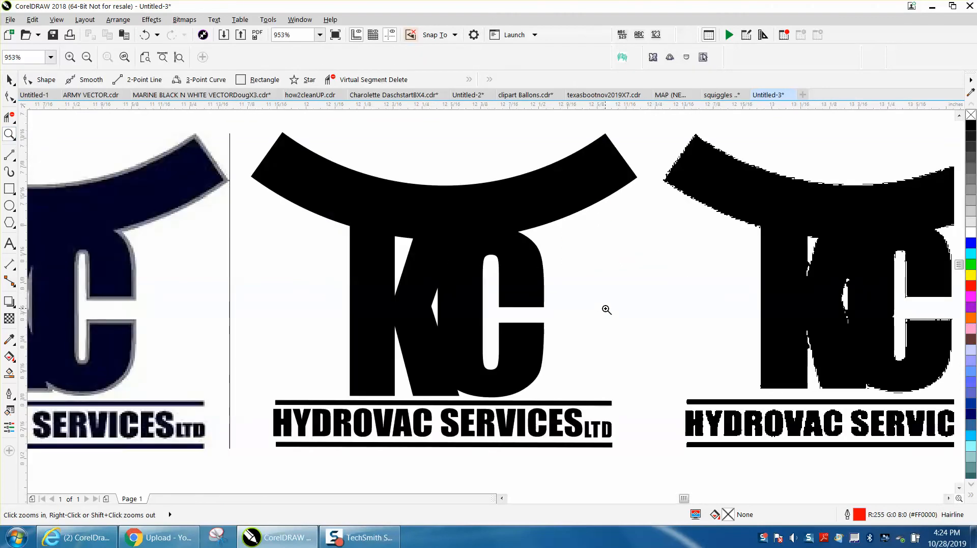
{"action": "right_click", "coordinate": [468, 309]}
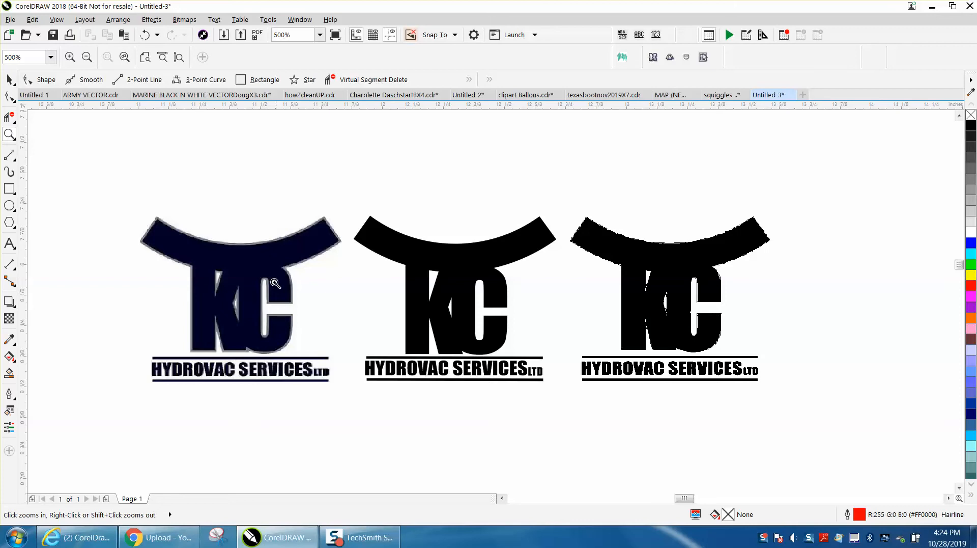
{"action": "left_click_drag", "start_coordinate": [314, 212], "coordinate": [356, 257]}
{"action": "right_click", "coordinate": [357, 259]}
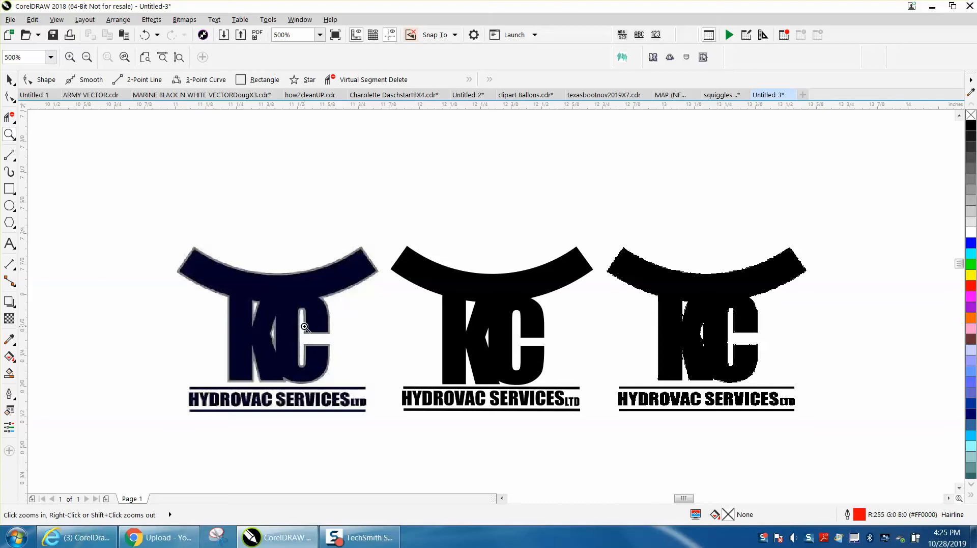
{"action": "left_click", "coordinate": [10, 80]}
{"action": "left_click", "coordinate": [284, 284]}
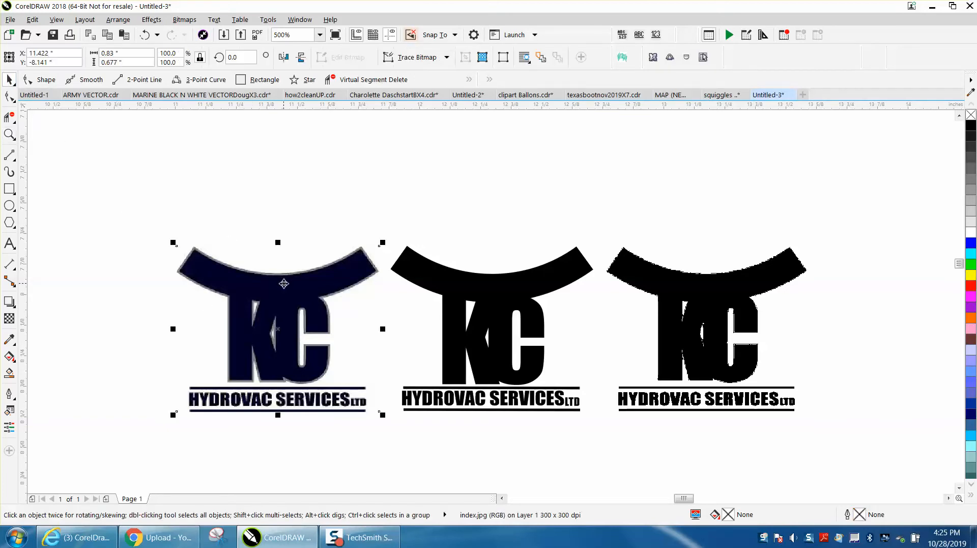
{"action": "left_click", "coordinate": [118, 22]}
{"action": "mouse_move", "coordinate": [135, 283]}
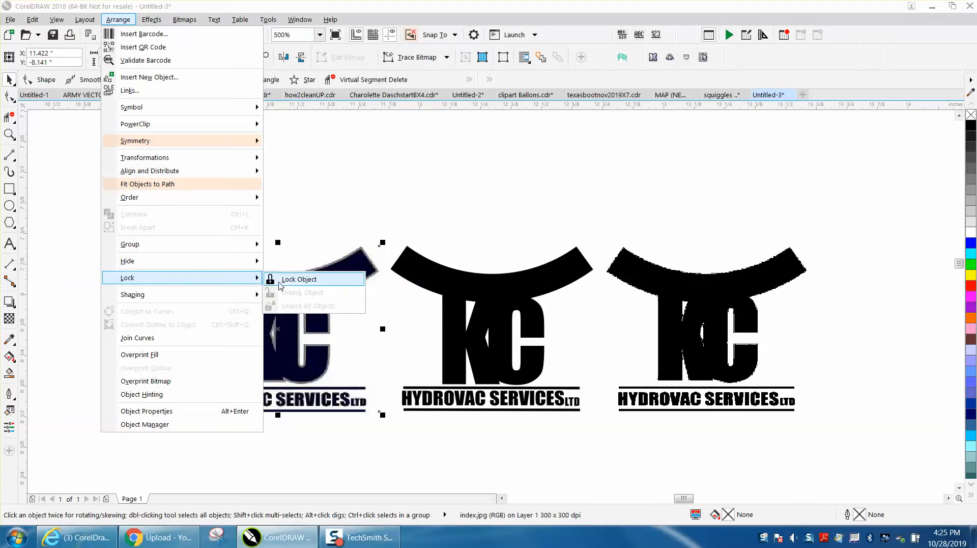
{"action": "left_click", "coordinate": [297, 279]}
{"action": "left_click", "coordinate": [265, 225]}
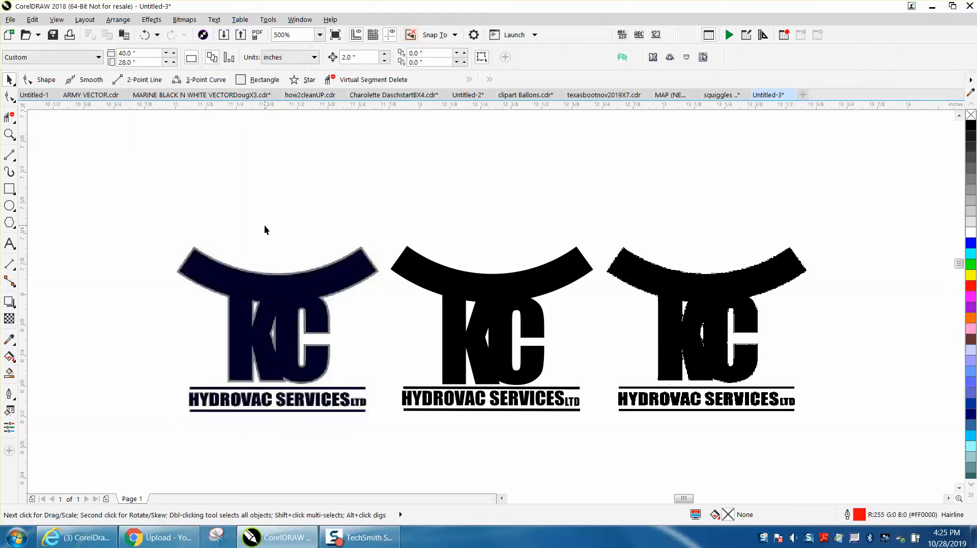
- Add the artistic text "KC" above the navy logo and set its font to Impact
{"action": "left_click", "coordinate": [10, 244]}
{"action": "left_click", "coordinate": [195, 232]}
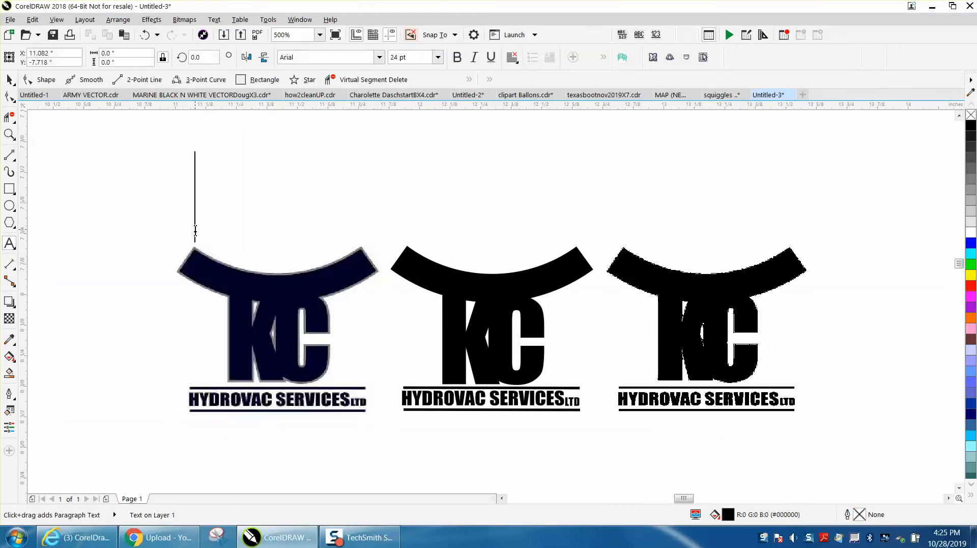
{"action": "type", "text": "KC"}
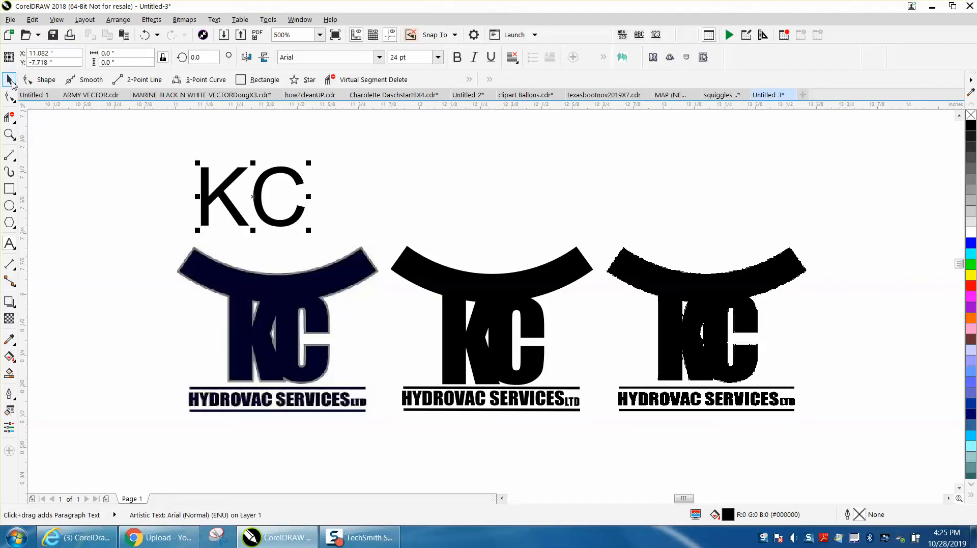
{"action": "left_click", "coordinate": [9, 79]}
{"action": "left_click", "coordinate": [379, 57]}
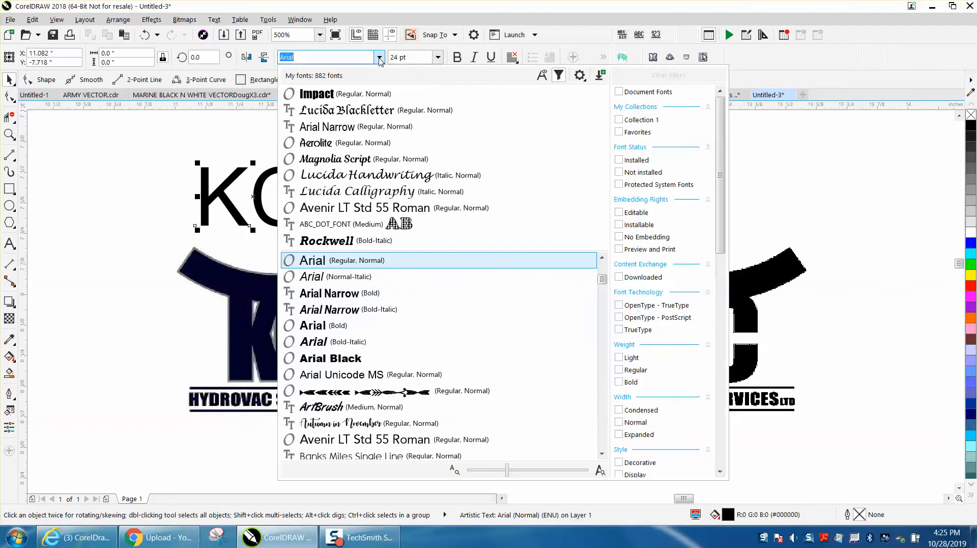
{"action": "left_click", "coordinate": [332, 94]}
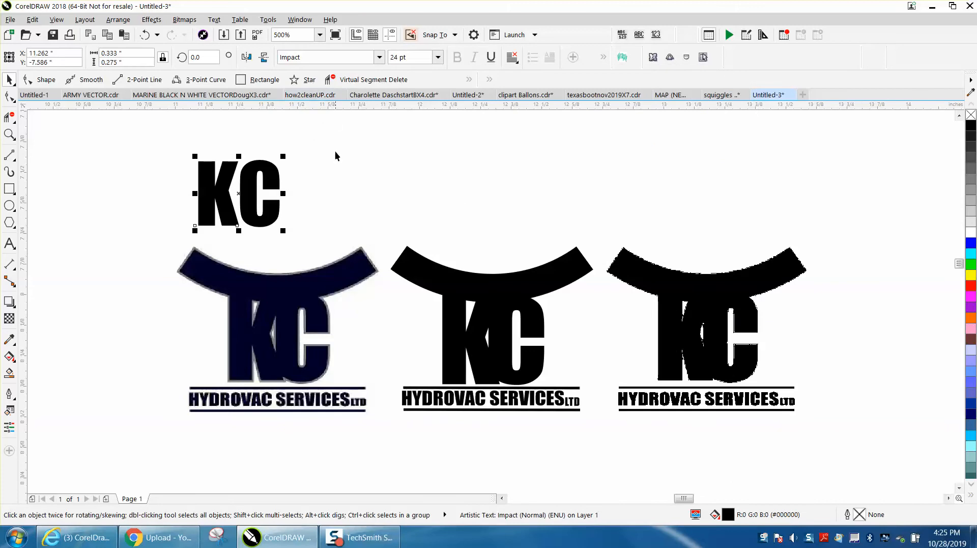
- Fill the KC text with yellow and place it over the navy logo's letters, enlarged to about 32.7 pt
{"action": "left_click", "coordinate": [972, 277]}
{"action": "left_click_drag", "start_coordinate": [251, 205], "coordinate": [337, 382]}
{"action": "left_click_drag", "start_coordinate": [279, 327], "coordinate": [282, 345]}
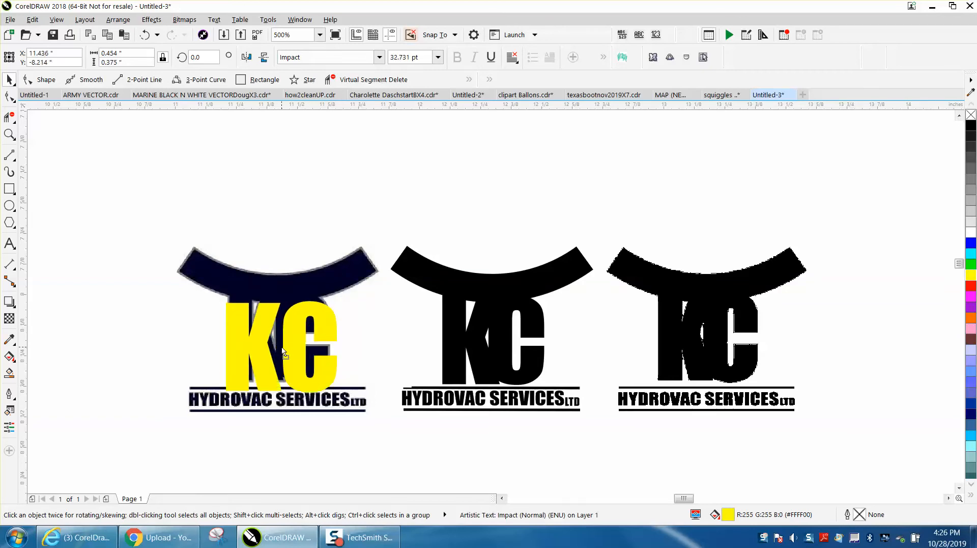
- Set the nudge distance to 0.001 inches and nudge the yellow KC text down toward the original letters
{"action": "left_click", "coordinate": [381, 120]}
{"action": "left_click_drag", "start_coordinate": [359, 58], "coordinate": [321, 80]}
{"action": "type", "text": ".001"}
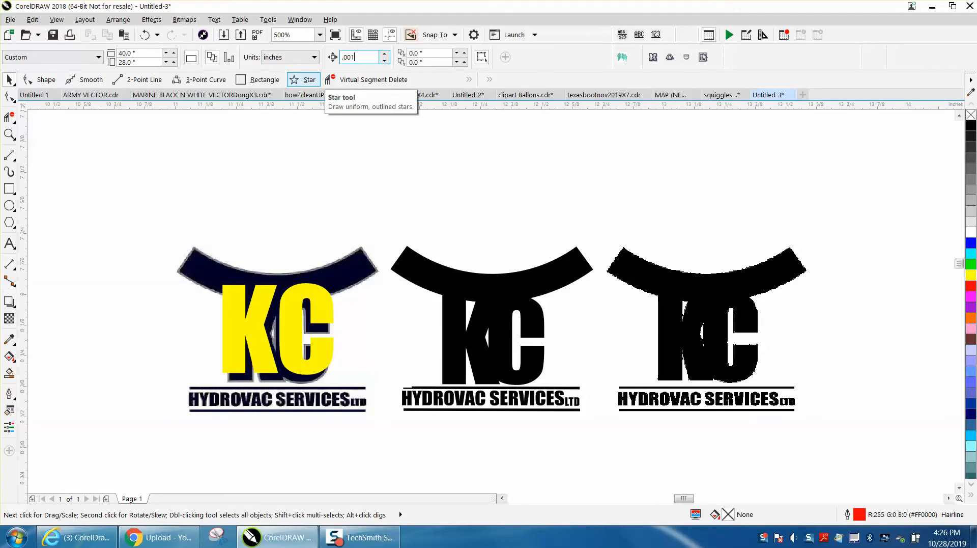
{"action": "left_click", "coordinate": [327, 304]}
{"action": "key", "text": "Down"}
{"action": "key", "text": "Down"}
{"action": "key", "text": "Down"}
{"action": "key", "text": "Down"}
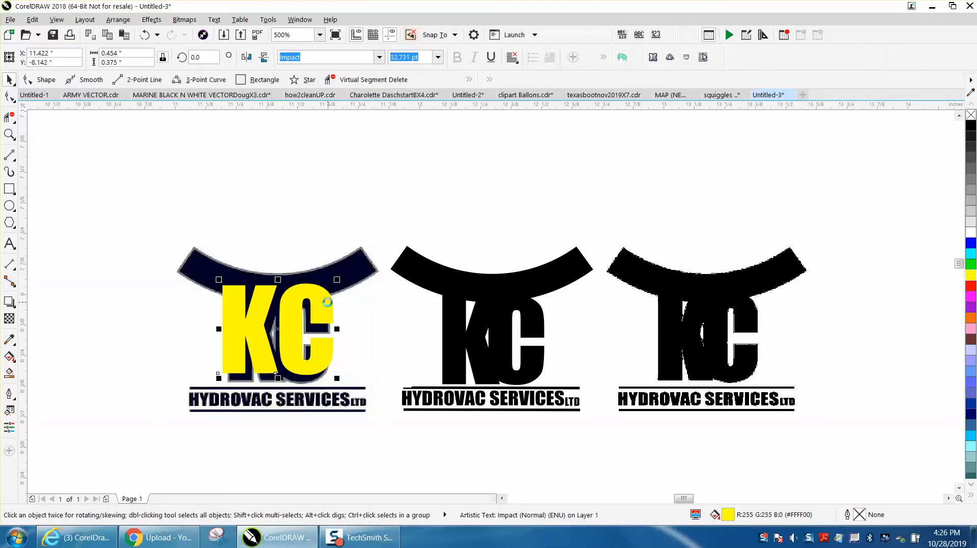
{"action": "key", "text": "Down"}
{"action": "key", "text": "Down"}
{"action": "key", "text": "Down"}
{"action": "key", "text": "Down"}
{"action": "key", "text": "Down"}
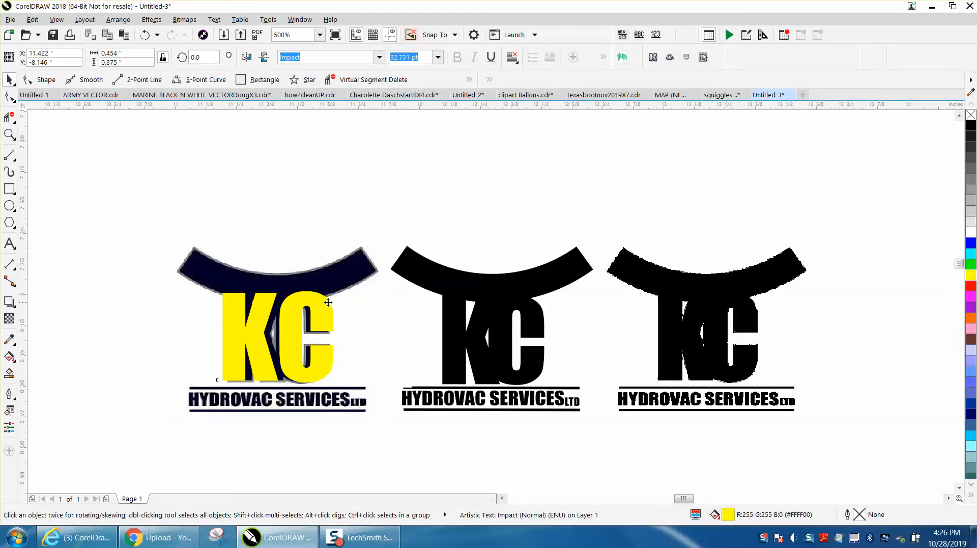
{"action": "left_click", "coordinate": [12, 136]}
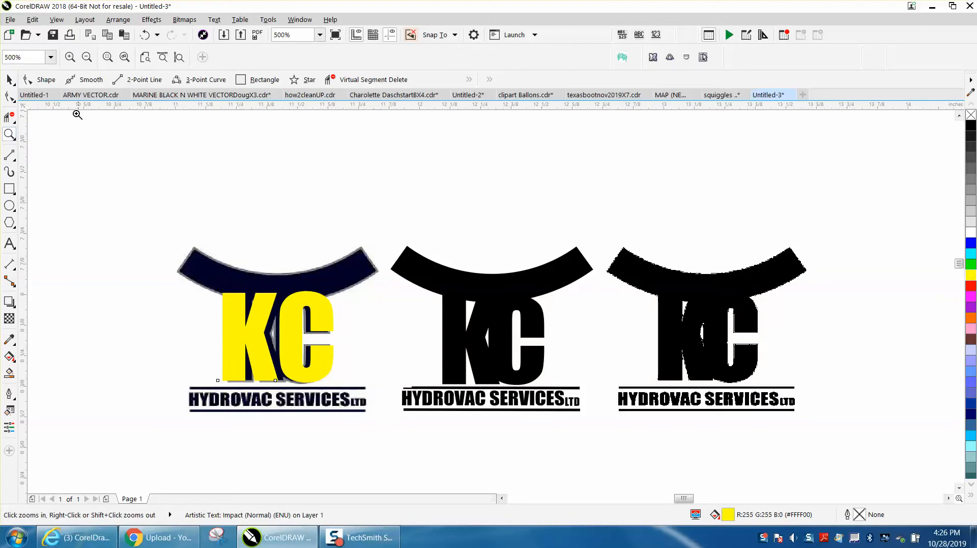
{"action": "left_click", "coordinate": [9, 80]}
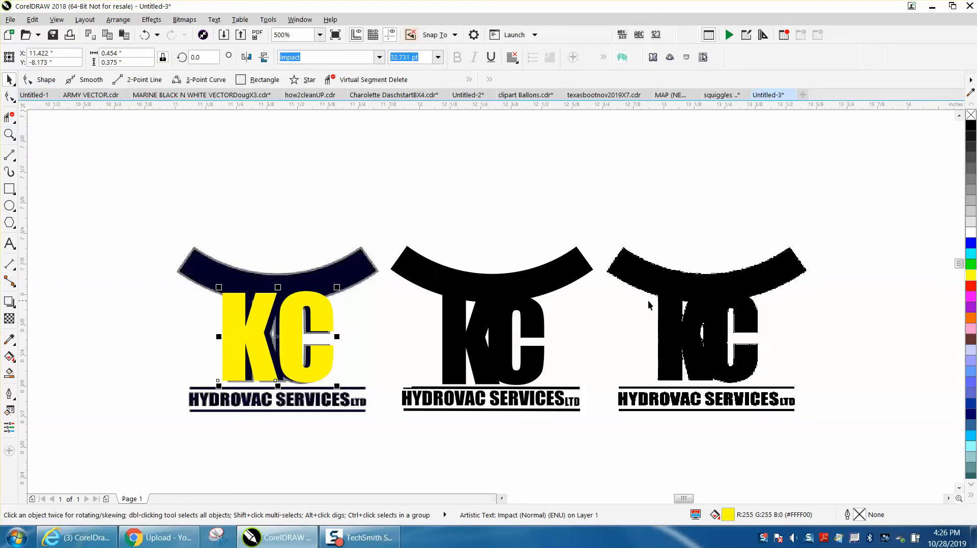
- Delete the jagged monochrome bitmap of the logo
{"action": "left_click", "coordinate": [686, 300]}
{"action": "key", "text": "XF86Calculator"}
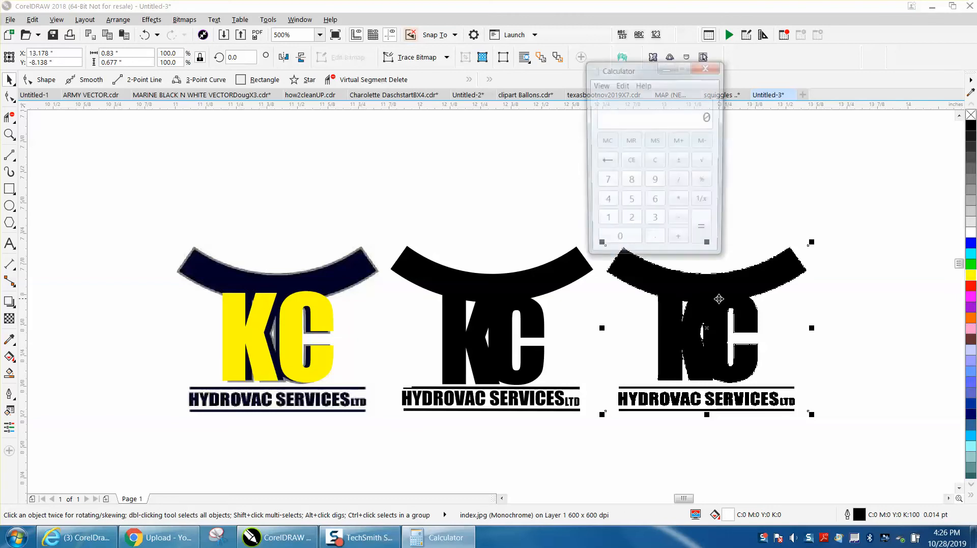
{"action": "left_click", "coordinate": [708, 66]}
{"action": "key", "text": "Delete"}
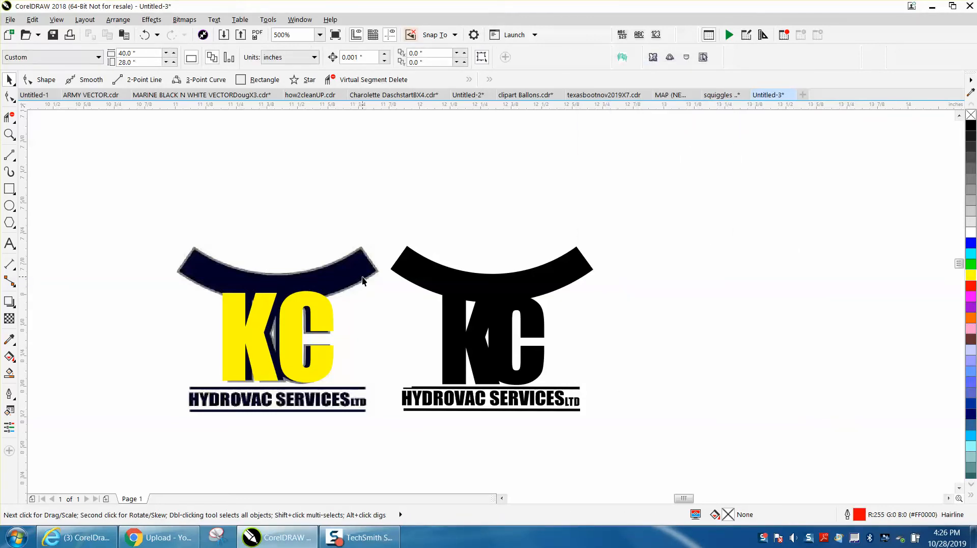
- Unlock all locked objects in the drawing
{"action": "left_click", "coordinate": [86, 20]}
{"action": "mouse_move", "coordinate": [109, 22]}
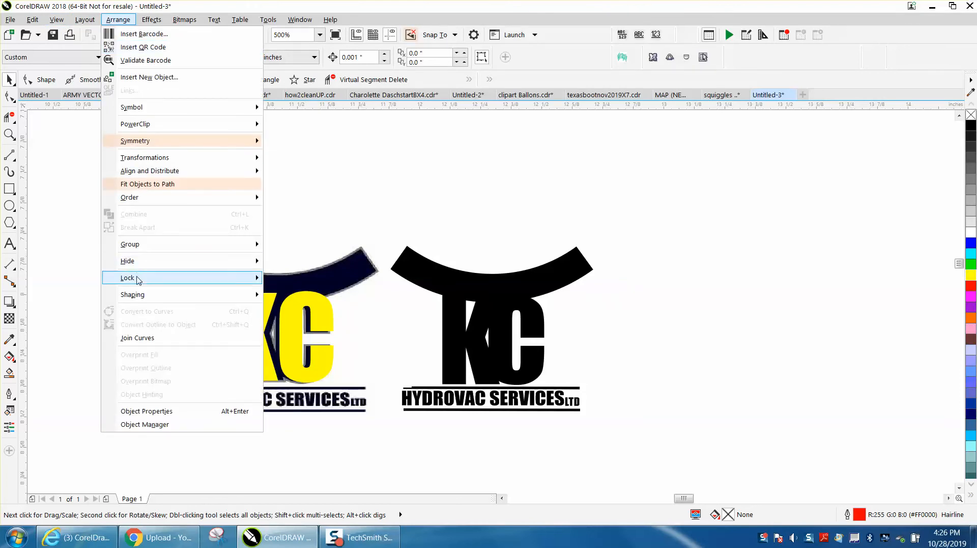
{"action": "mouse_move", "coordinate": [140, 279]}
{"action": "left_click", "coordinate": [297, 306]}
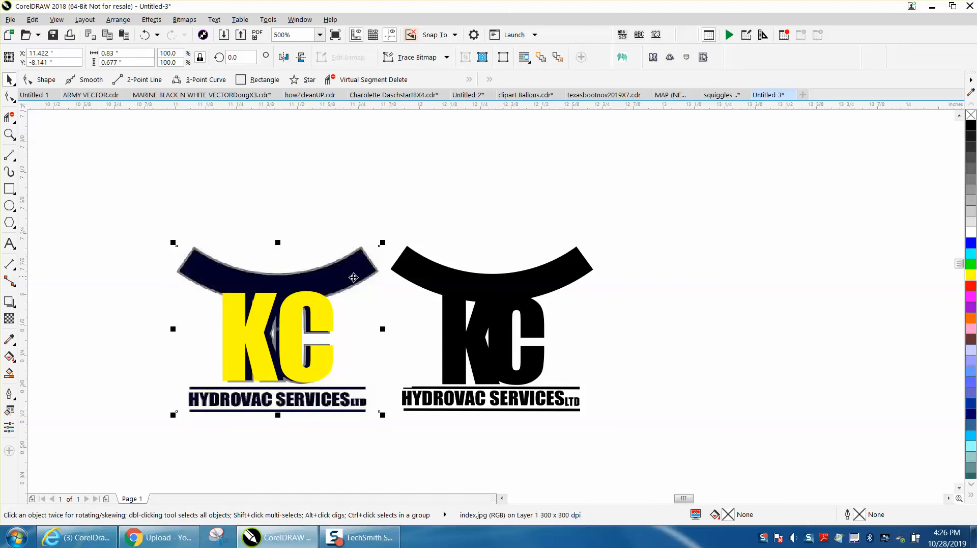
- Move the complete black vector logo further right and place a copy of the navy bitmap in the gap
{"action": "left_click_drag", "start_coordinate": [520, 302], "coordinate": [831, 292]}
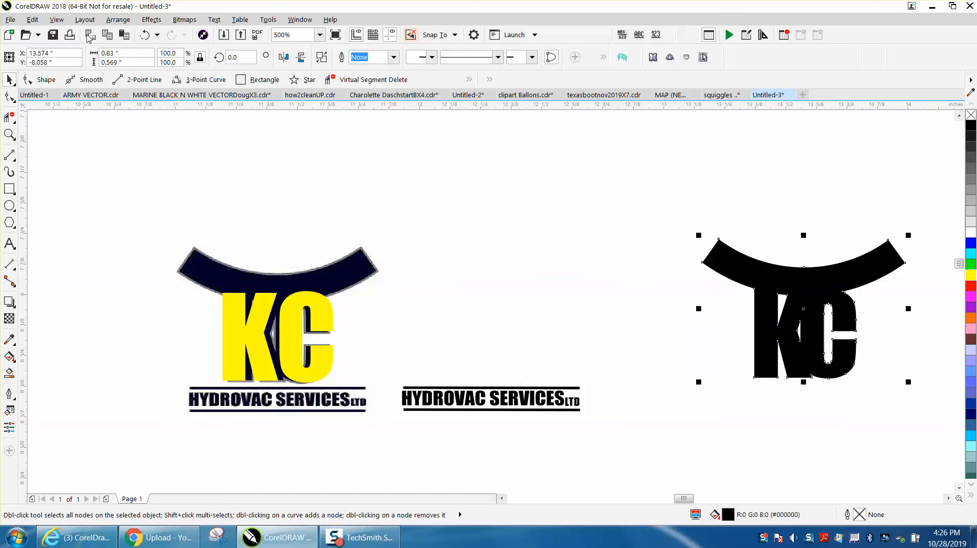
{"action": "left_click", "coordinate": [147, 34]}
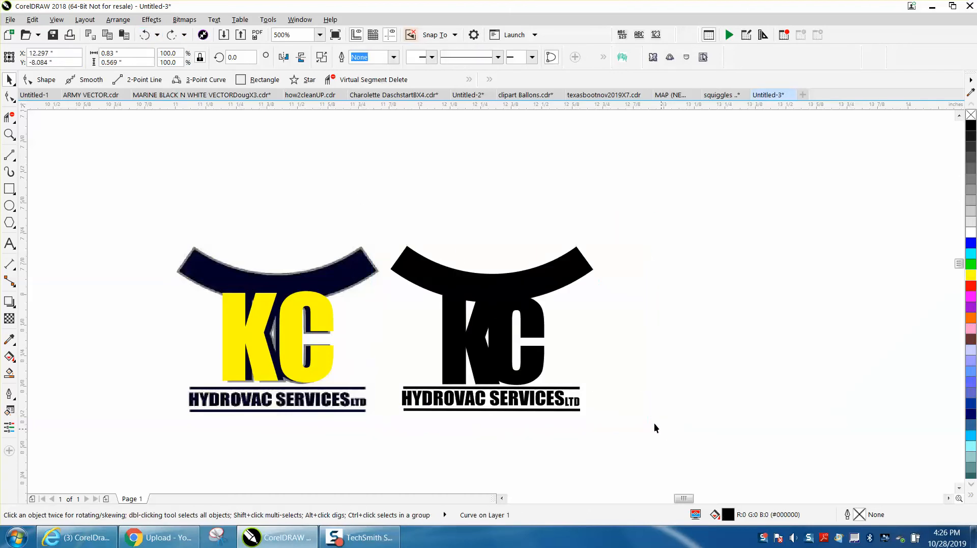
{"action": "left_click_drag", "start_coordinate": [655, 424], "coordinate": [384, 237]}
{"action": "left_click_drag", "start_coordinate": [476, 327], "coordinate": [736, 322]}
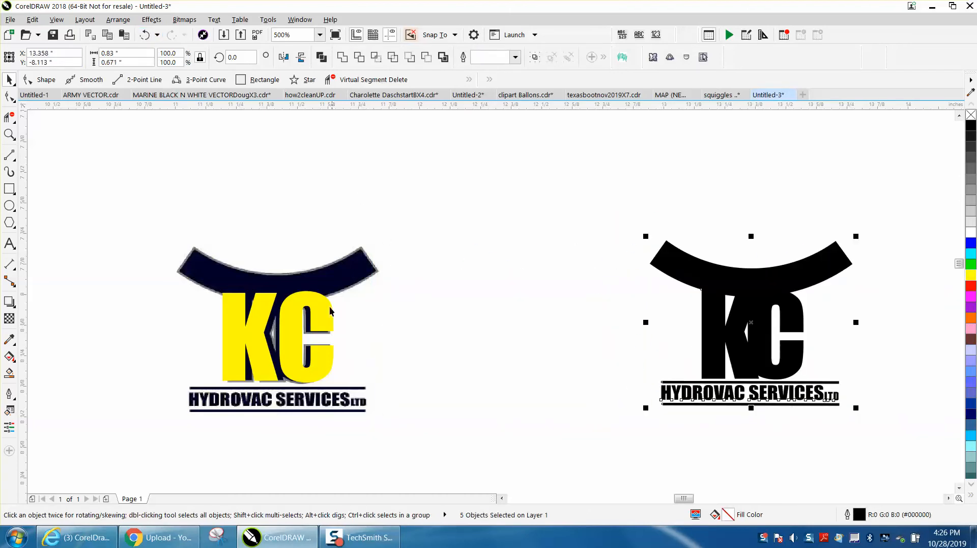
{"action": "left_click_drag", "start_coordinate": [329, 292], "coordinate": [558, 288]}
- Lock the navy bitmap behind the yellow KC text again, leaving its copy unlocked
{"action": "left_click", "coordinate": [345, 289]}
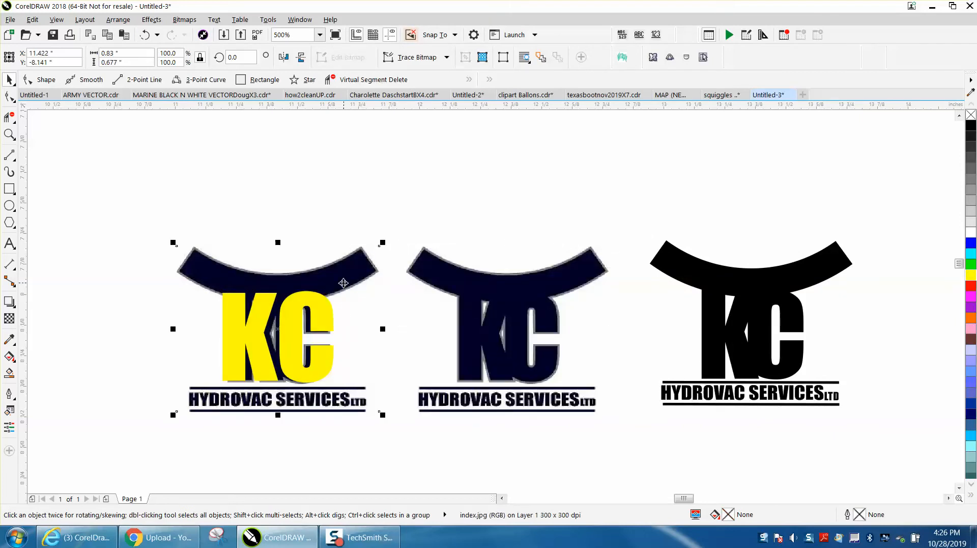
{"action": "left_click", "coordinate": [109, 21]}
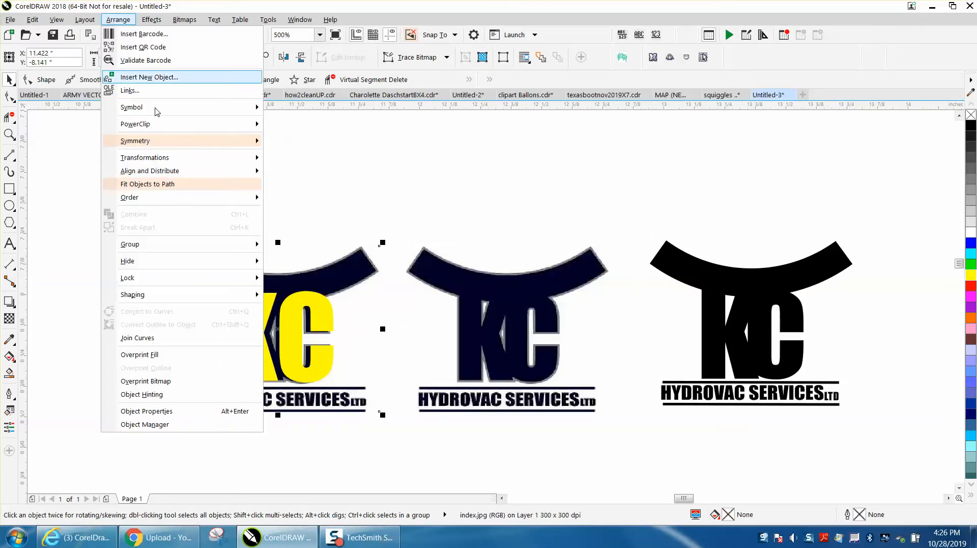
{"action": "mouse_move", "coordinate": [154, 279]}
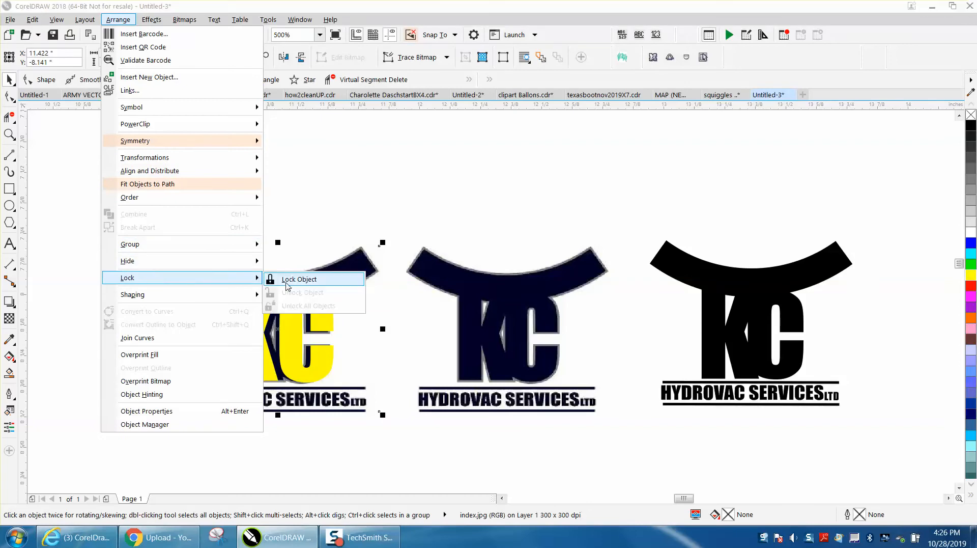
{"action": "left_click", "coordinate": [288, 279]}
{"action": "left_click", "coordinate": [267, 216]}
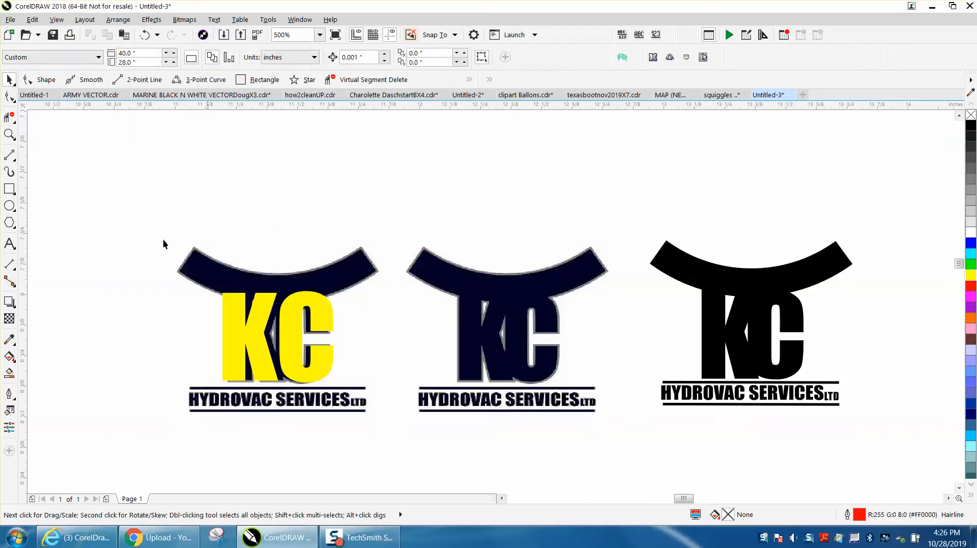
- Shift the unlocked bitmap copy slightly up and left, and give the KC text no fill and a yellow outline
{"action": "left_click_drag", "start_coordinate": [511, 317], "coordinate": [500, 301]}
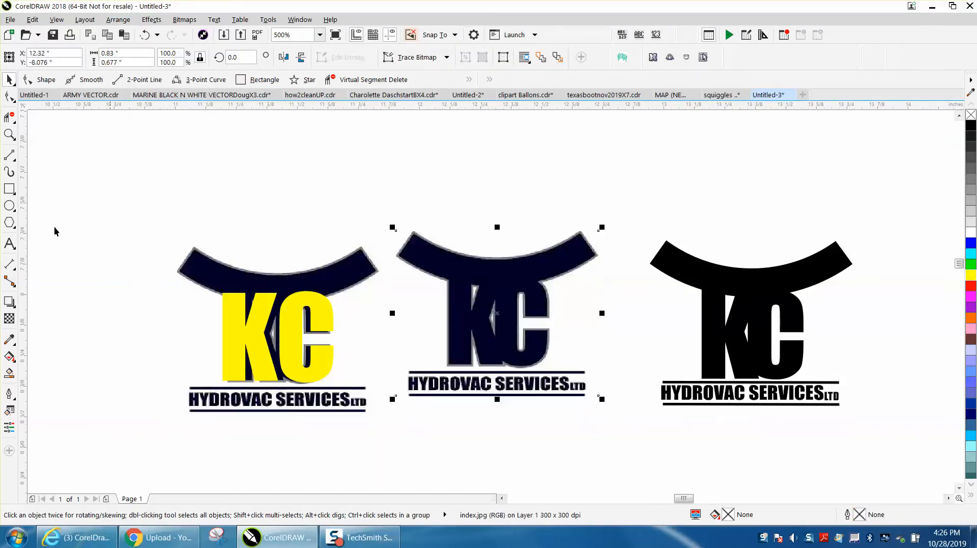
{"action": "left_click", "coordinate": [11, 138]}
{"action": "left_click_drag", "start_coordinate": [182, 209], "coordinate": [621, 468]}
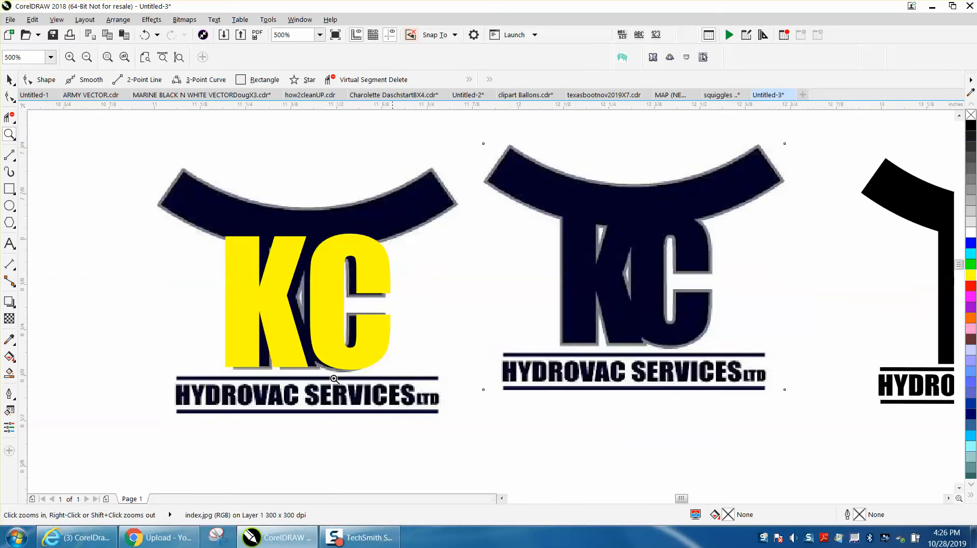
{"action": "left_click", "coordinate": [9, 80]}
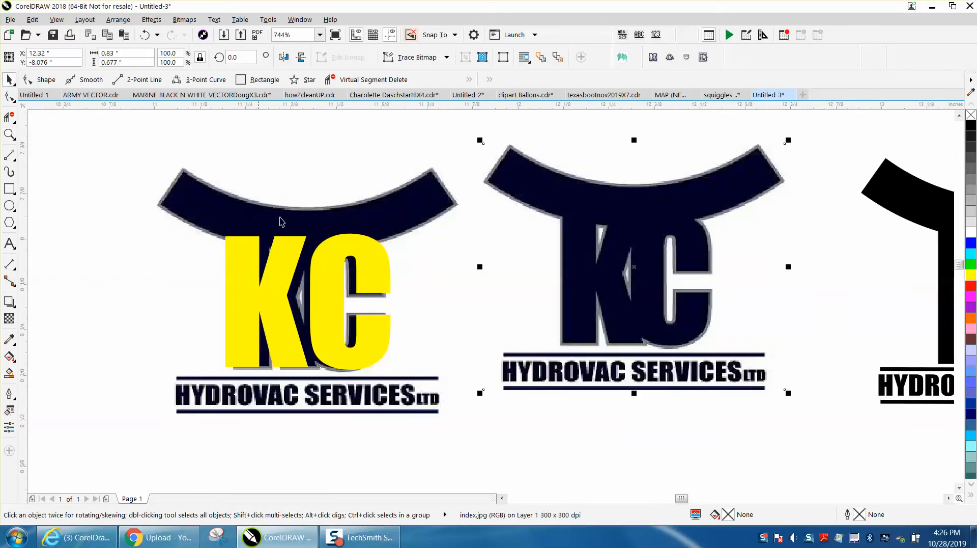
{"action": "left_click", "coordinate": [365, 255]}
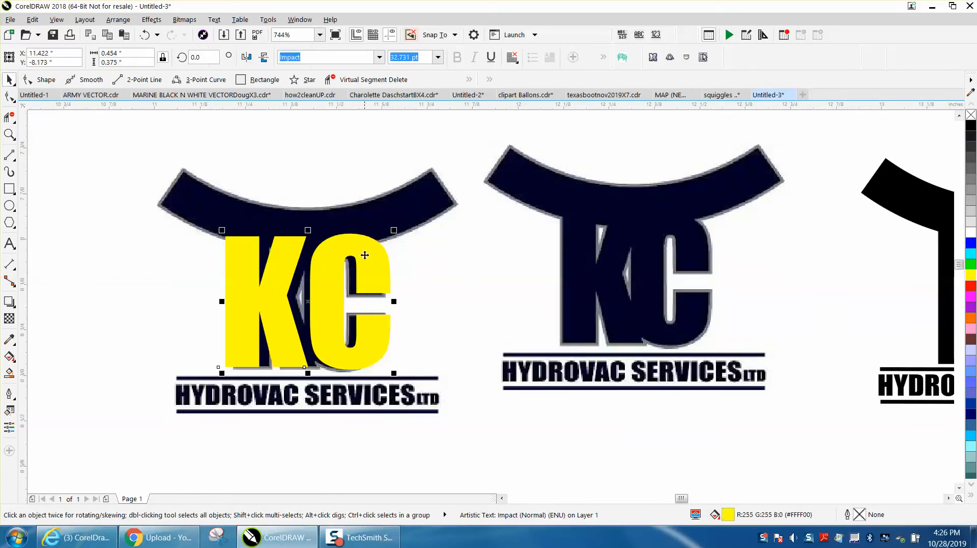
{"action": "left_click", "coordinate": [972, 116]}
{"action": "right_click", "coordinate": [971, 275]}
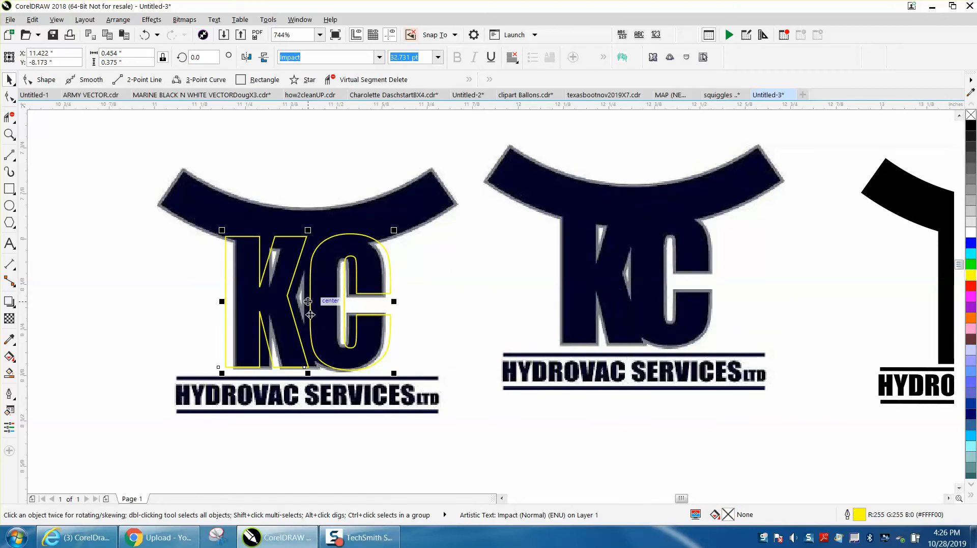
- Reposition the outlined KC text over the navy letters, scale it down to about 31.4 pt and nudge it up to line up
{"action": "left_click_drag", "start_coordinate": [309, 306], "coordinate": [314, 311]}
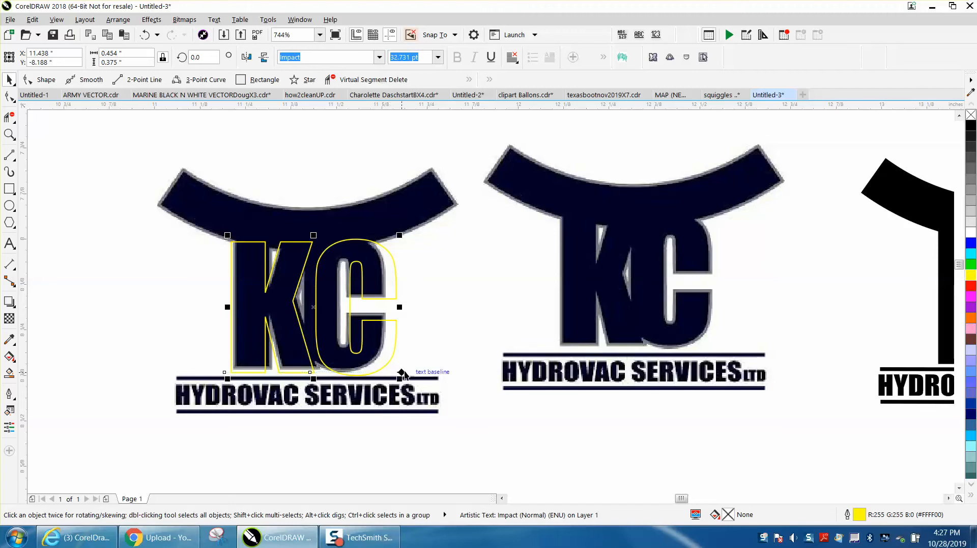
{"action": "left_click_drag", "start_coordinate": [401, 235], "coordinate": [396, 240]}
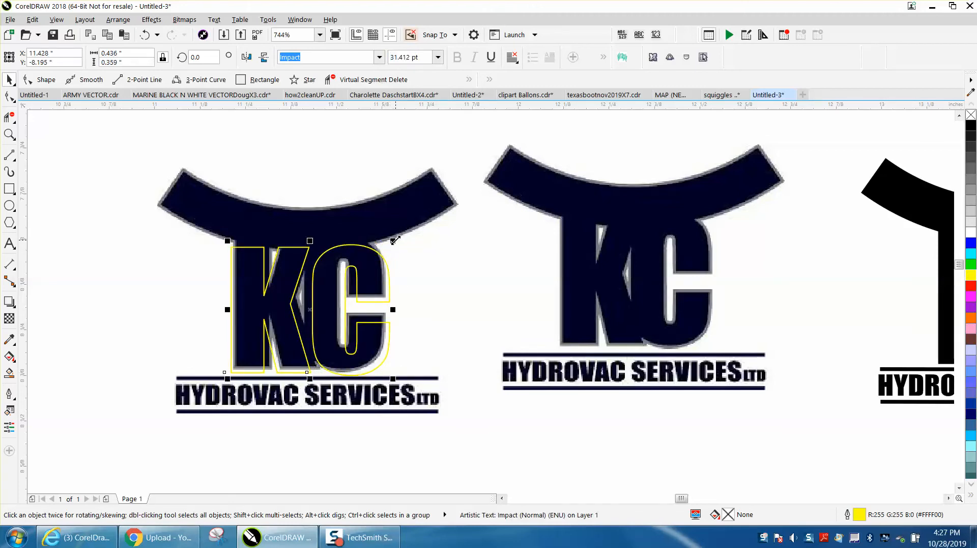
{"action": "key", "text": "Up"}
{"action": "key", "text": "Up"}
{"action": "key", "text": "Up"}
{"action": "key", "text": "Up"}
{"action": "key", "text": "Up"}
{"action": "key", "text": "Up"}
{"action": "key", "text": "Up"}
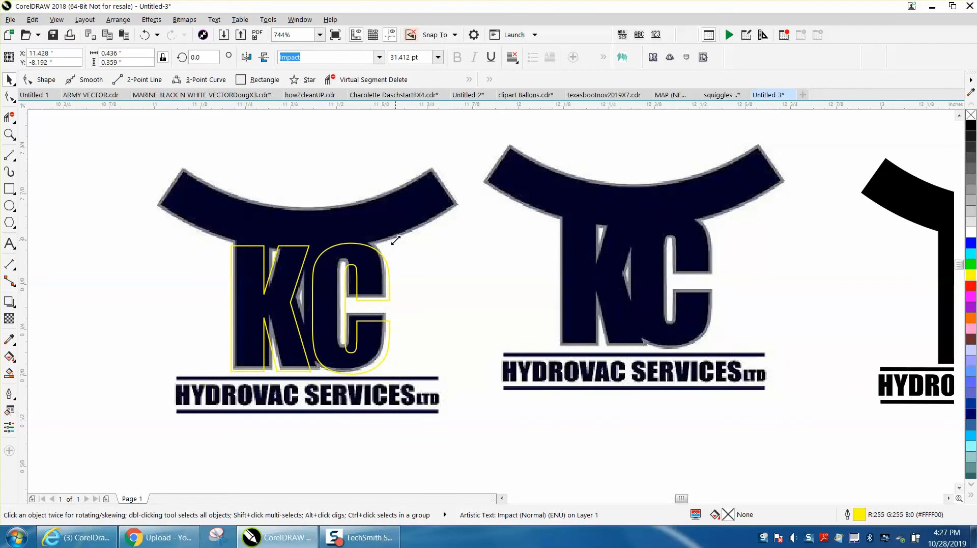
{"action": "key", "text": "Up"}
{"action": "key", "text": "Up"}
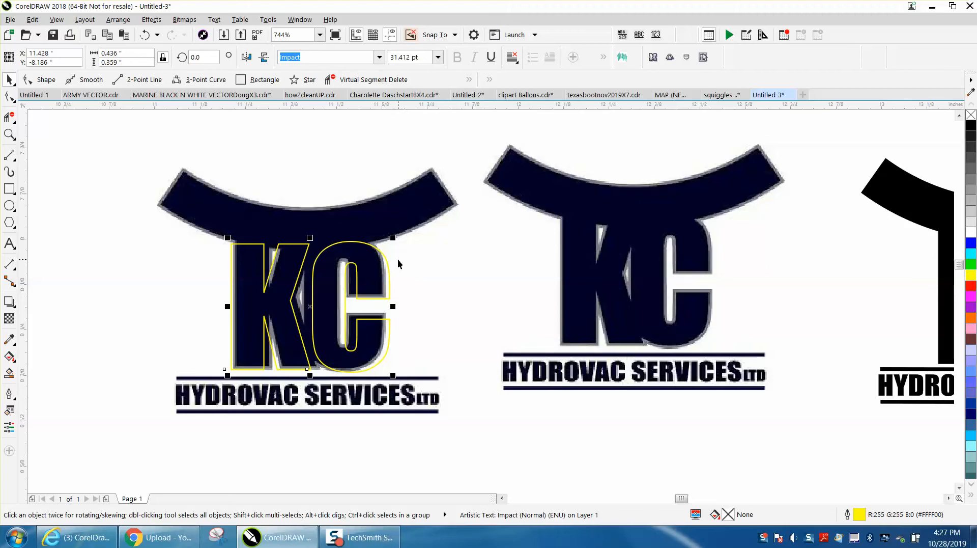
- Break the KC text apart into single letters and nudge the K right to match the bitmap's K
{"action": "key", "text": "ctrl+k"}
{"action": "key", "text": "Right"}
{"action": "key", "text": "Right"}
{"action": "key", "text": "Right"}
{"action": "key", "text": "Right"}
{"action": "key", "text": "Right"}
{"action": "key", "text": "Right"}
{"action": "key", "text": "Right"}
{"action": "key", "text": "Right"}
{"action": "key", "text": "Right"}
{"action": "key", "text": "Right"}
{"action": "key", "text": "Right"}
{"action": "key", "text": "Right"}
{"action": "key", "text": "Right"}
{"action": "key", "text": "Right"}
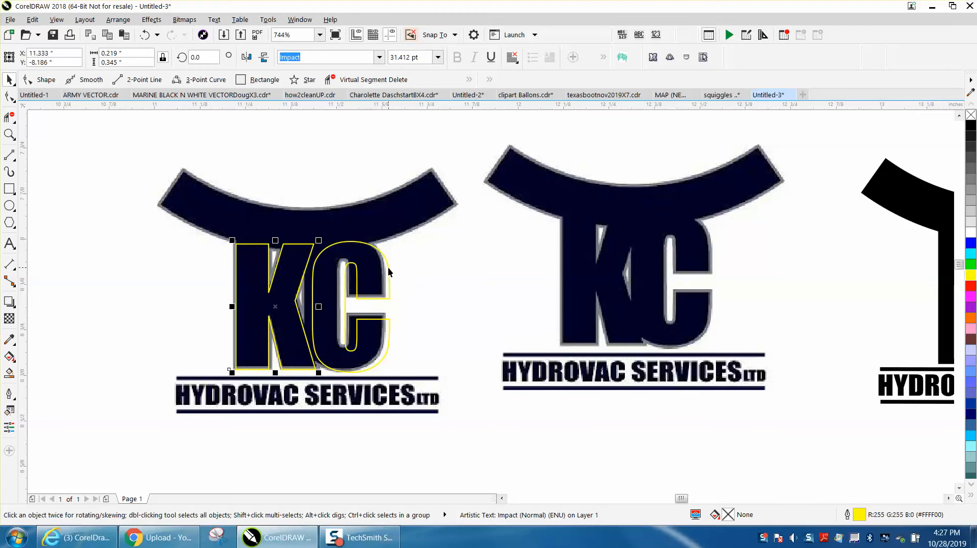
- Nudge the C left so it overlaps the K, and stretch both letters together to about 0.414 inch wide
{"action": "left_click", "coordinate": [387, 271]}
{"action": "key", "text": "Left"}
{"action": "key", "text": "Left"}
{"action": "key", "text": "Left"}
{"action": "key", "text": "Left"}
{"action": "key", "text": "Left"}
{"action": "key", "text": "Left"}
{"action": "key", "text": "Left"}
{"action": "key", "text": "Left"}
{"action": "key", "text": "Left"}
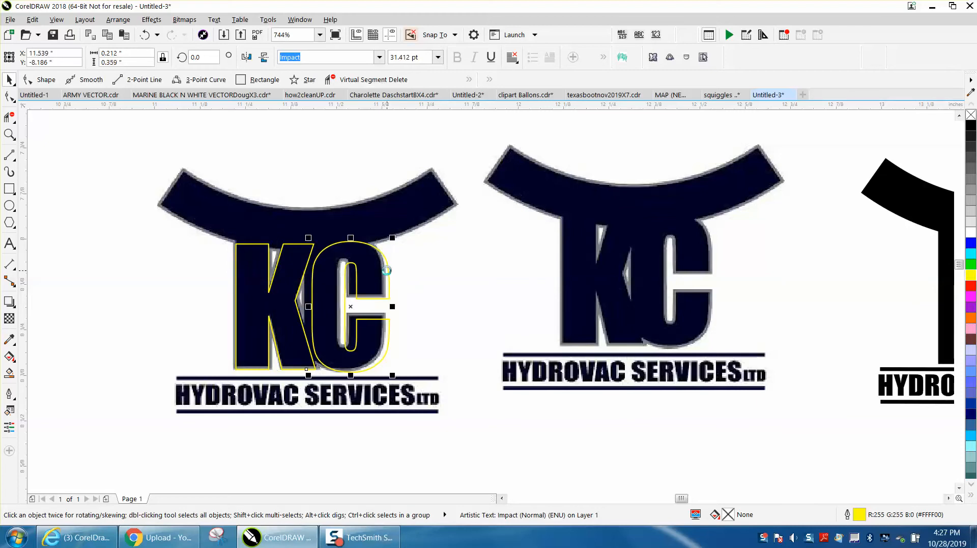
{"action": "key", "text": "Left"}
{"action": "key", "text": "Left"}
{"action": "key", "text": "Left"}
{"action": "key", "text": "Left"}
{"action": "key", "text": "Left"}
{"action": "key", "text": "Left"}
{"action": "key", "text": "Left"}
{"action": "key", "text": "Left"}
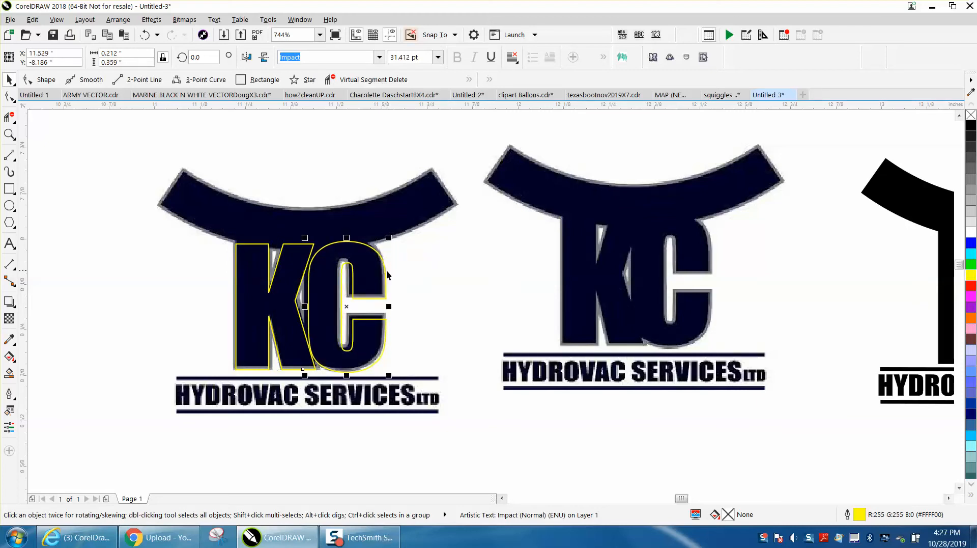
{"action": "key", "text": "Left"}
{"action": "key", "text": "Left"}
{"action": "key", "text": "Left"}
{"action": "key", "text": "Left"}
{"action": "key", "text": "Left"}
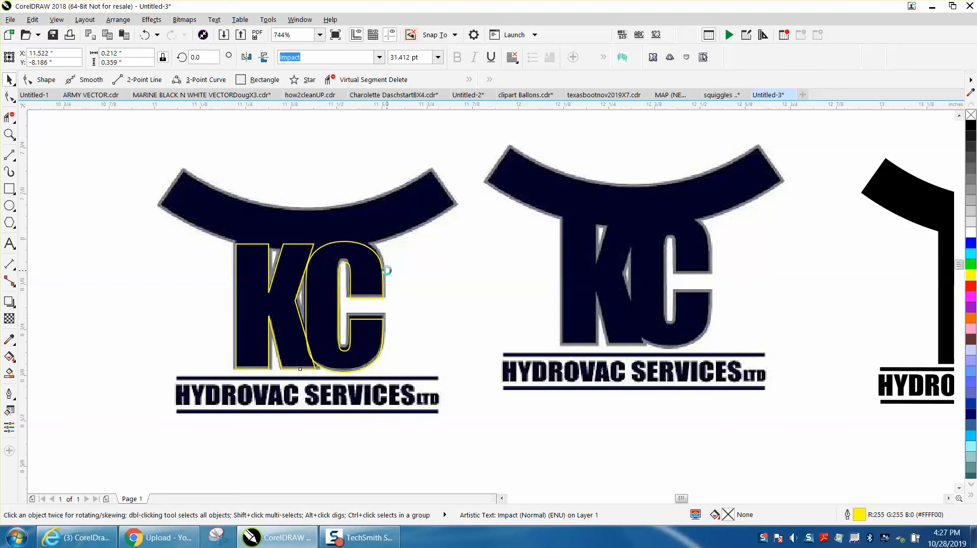
{"action": "key", "text": "Left"}
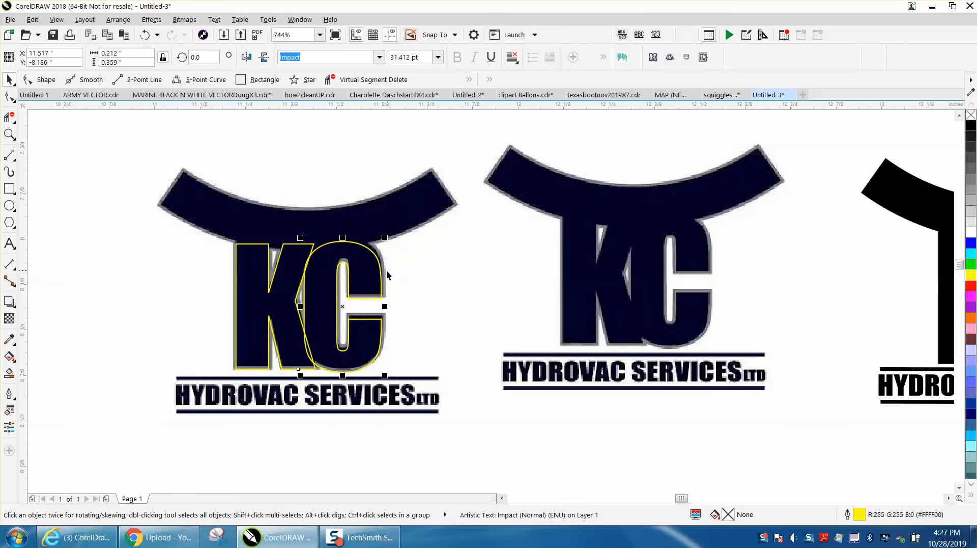
{"action": "left_click_drag", "start_coordinate": [189, 229], "coordinate": [430, 377]}
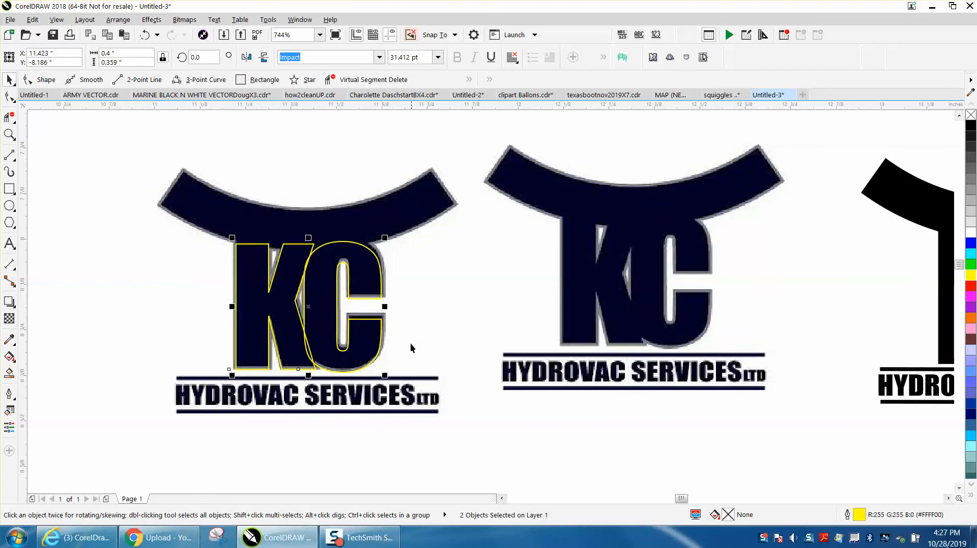
{"action": "left_click_drag", "start_coordinate": [387, 306], "coordinate": [392, 305]}
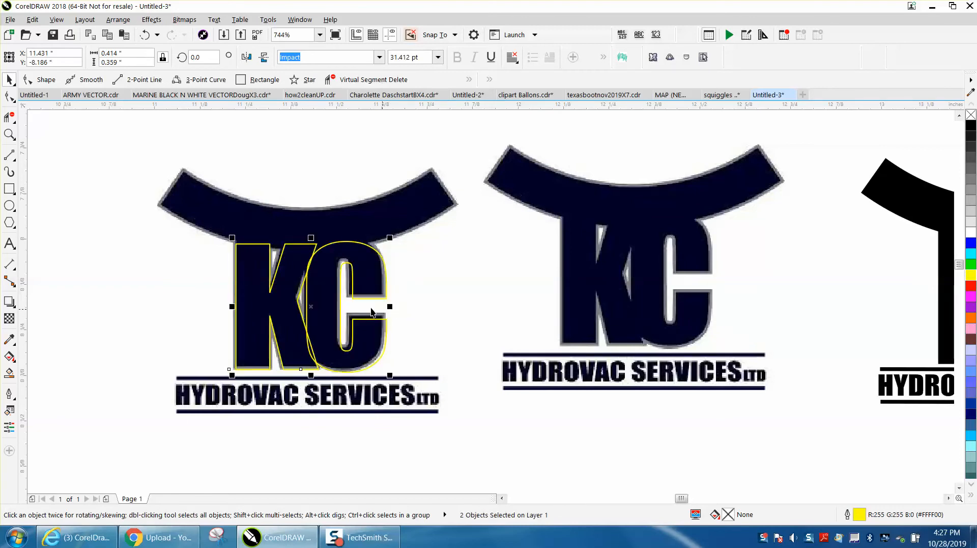
- Convert the K and C to curves and weld them into one outline
{"action": "left_click_drag", "start_coordinate": [194, 226], "coordinate": [419, 380]}
{"action": "left_click", "coordinate": [118, 19]}
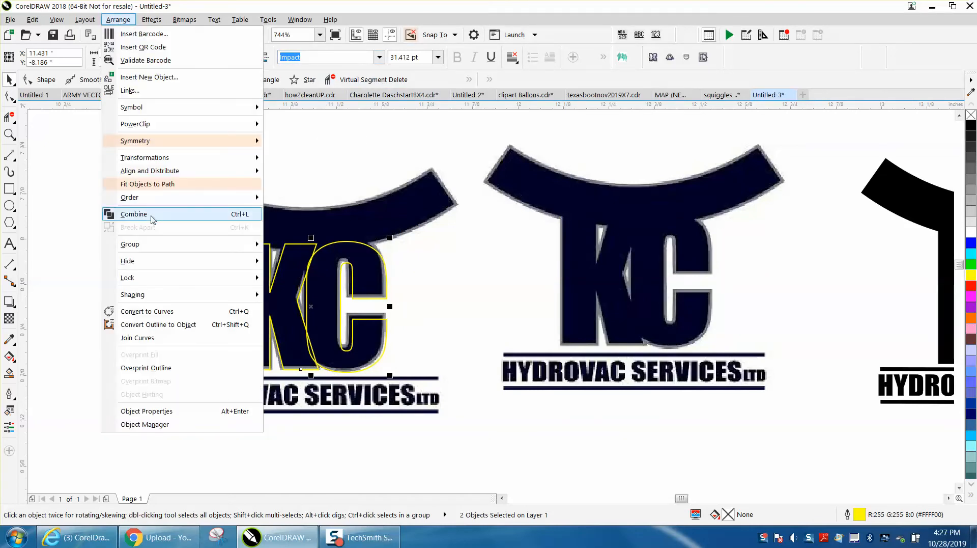
{"action": "mouse_move", "coordinate": [140, 246]}
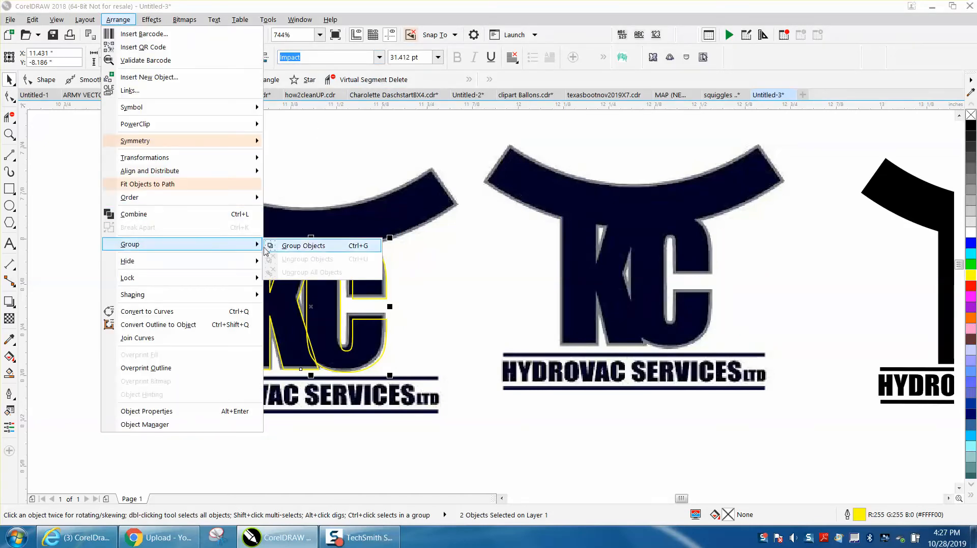
{"action": "left_click", "coordinate": [153, 312]}
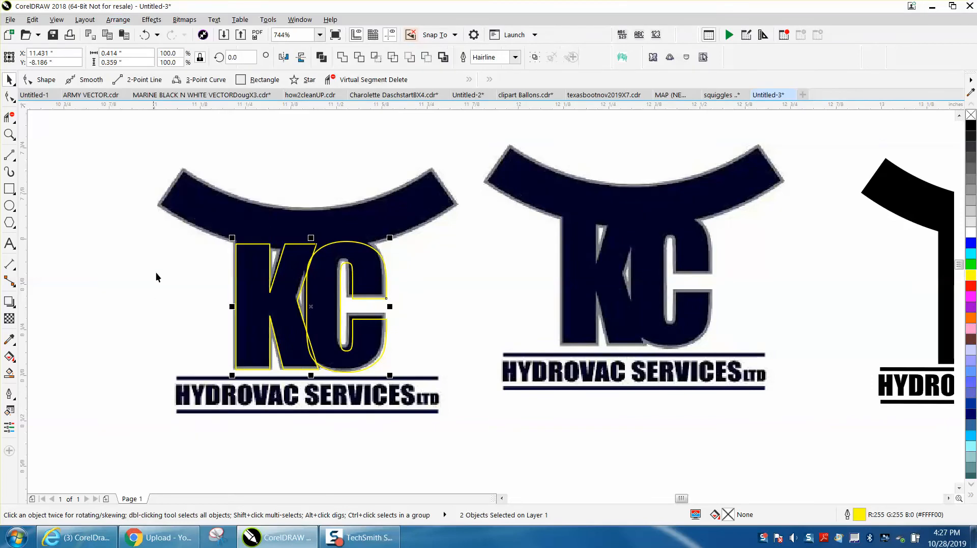
{"action": "left_click", "coordinate": [351, 128]}
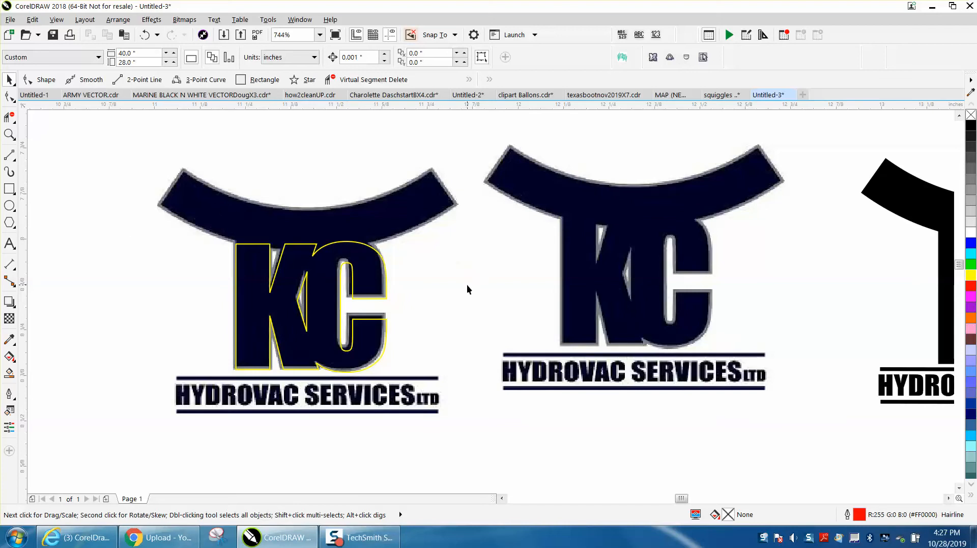
- Draw a circle about 0.909 inch in diameter above the KC letters, overlapping the curved band
{"action": "left_click", "coordinate": [9, 134]}
{"action": "right_click", "coordinate": [65, 163]}
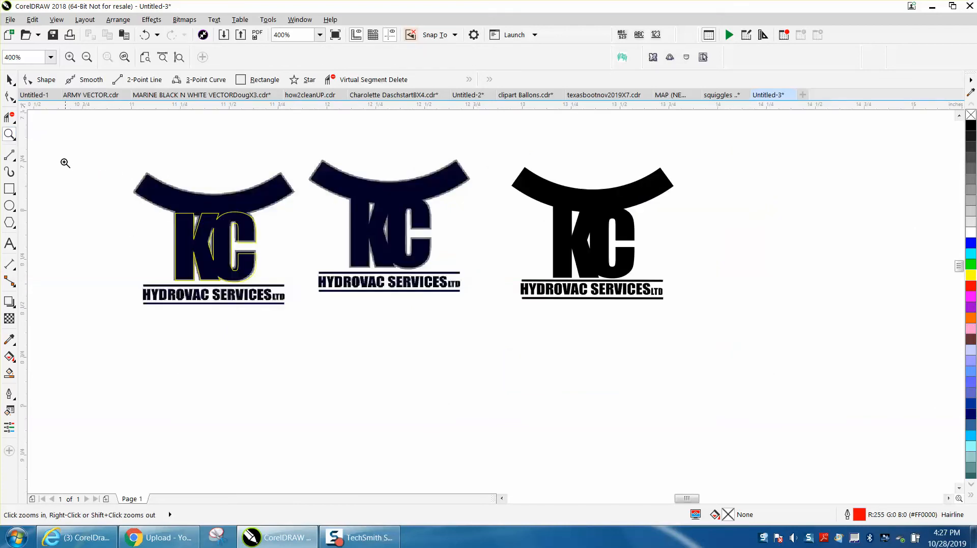
{"action": "right_click", "coordinate": [93, 169]}
{"action": "left_click_drag", "start_coordinate": [70, 127], "coordinate": [214, 209]}
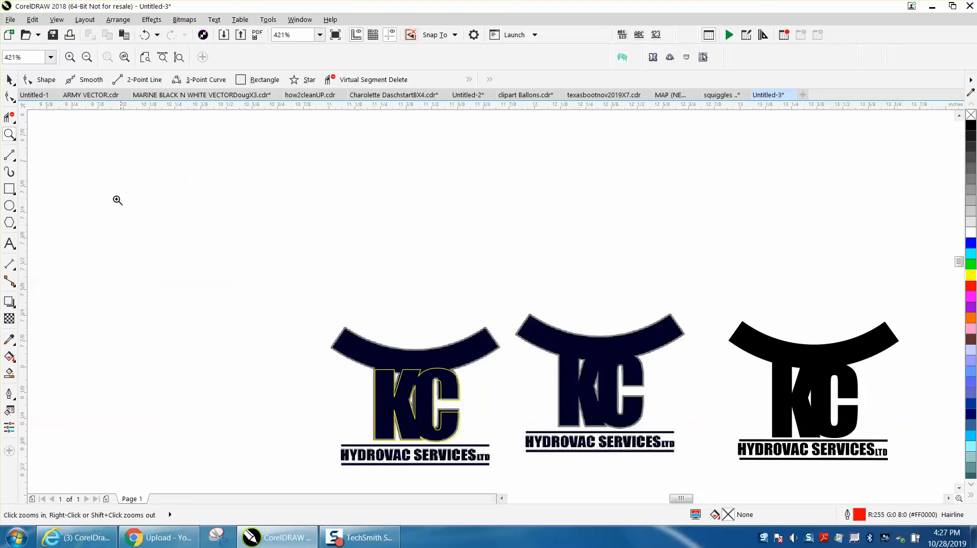
{"action": "left_click", "coordinate": [9, 206]}
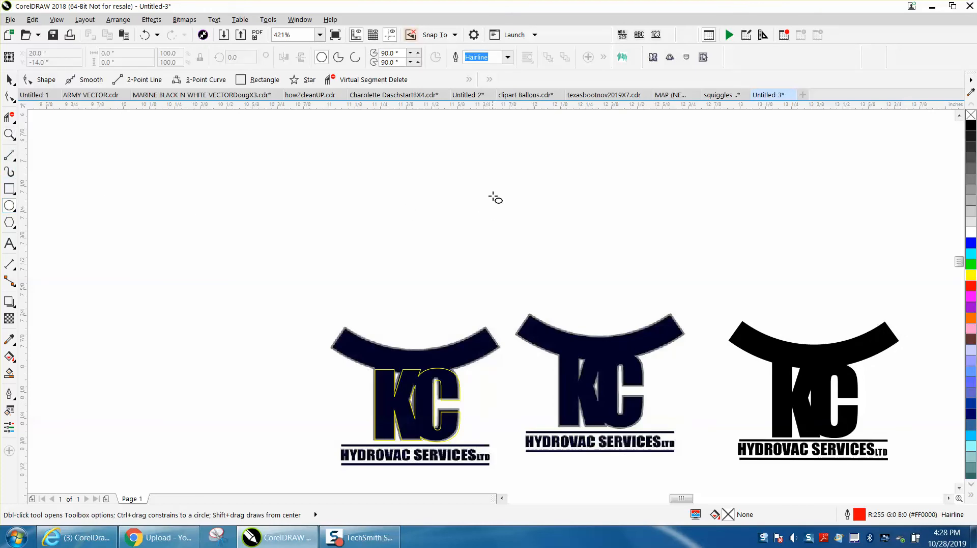
{"action": "left_click_drag", "start_coordinate": [493, 188], "coordinate": [304, 375]}
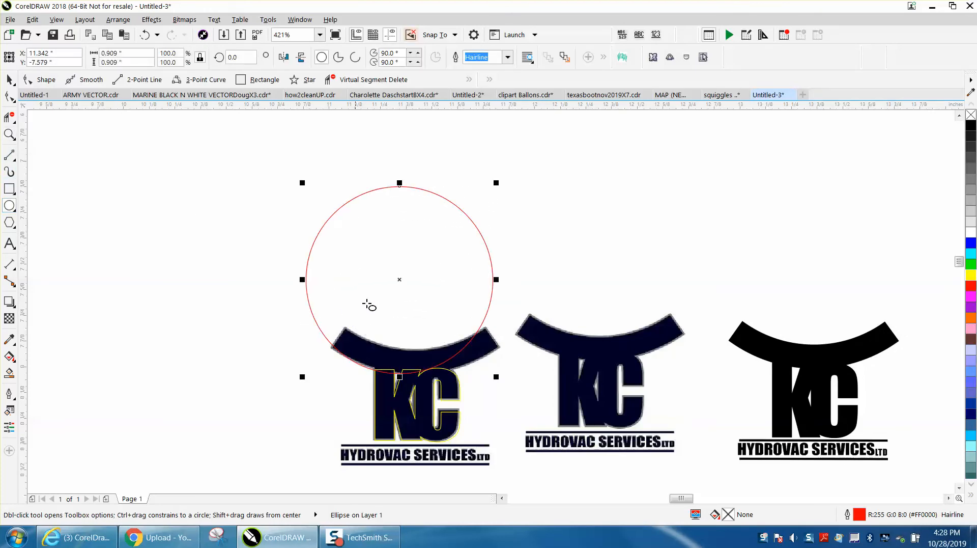
- Enlarge the circle to about 1.155 inches to follow the band's upper edge, and add a concentric copy about 1.402 inches across for its lower edge
{"action": "left_click_drag", "start_coordinate": [400, 279], "coordinate": [417, 259]}
{"action": "left_click_drag", "start_coordinate": [513, 158], "coordinate": [535, 135]}
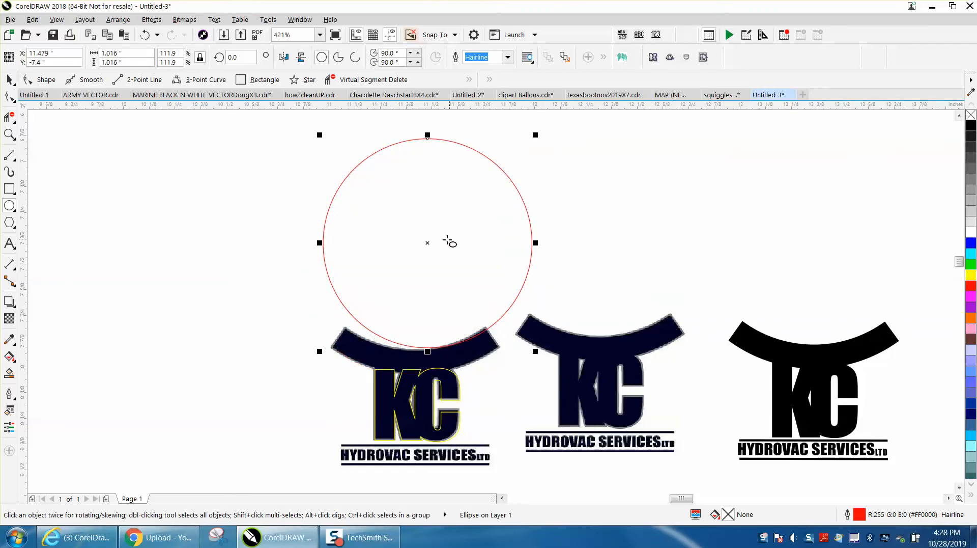
{"action": "left_click_drag", "start_coordinate": [427, 243], "coordinate": [408, 244]}
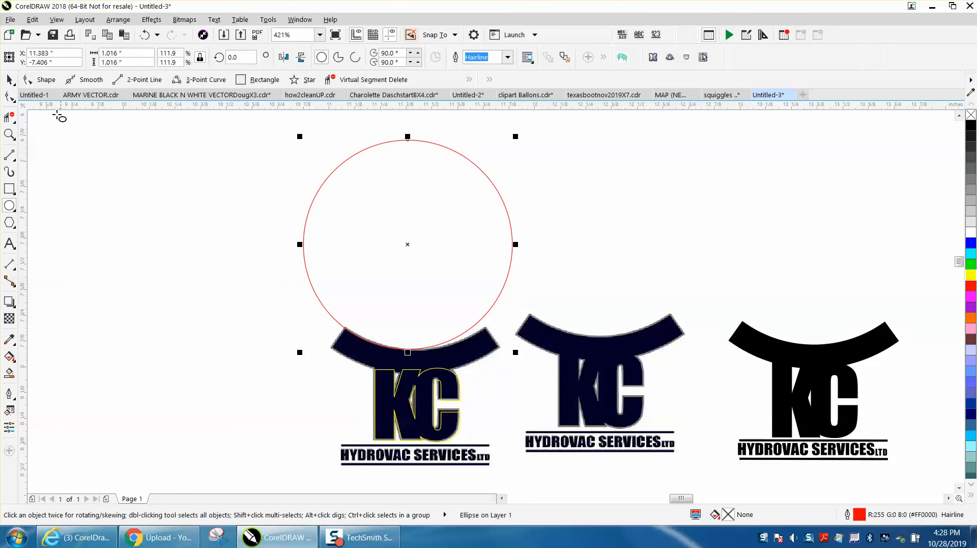
{"action": "left_click", "coordinate": [10, 79]}
{"action": "left_click_drag", "start_coordinate": [517, 351], "coordinate": [546, 381]}
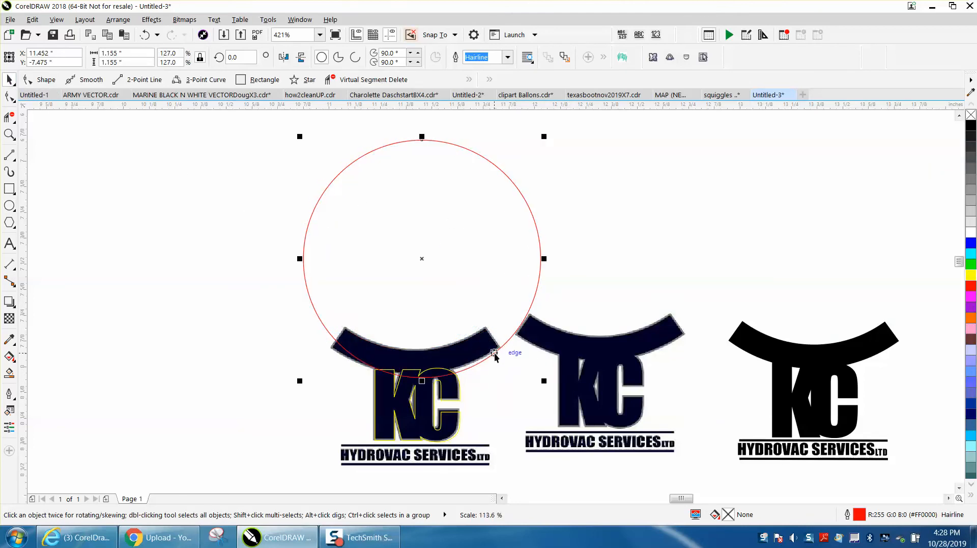
{"action": "left_click_drag", "start_coordinate": [430, 274], "coordinate": [415, 230]}
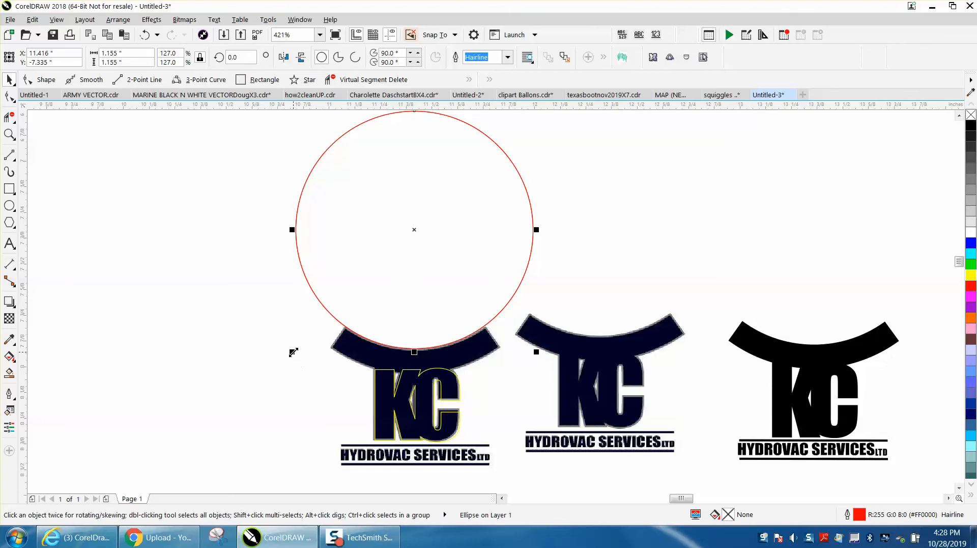
{"action": "left_click_drag", "start_coordinate": [293, 352], "coordinate": [268, 395]}
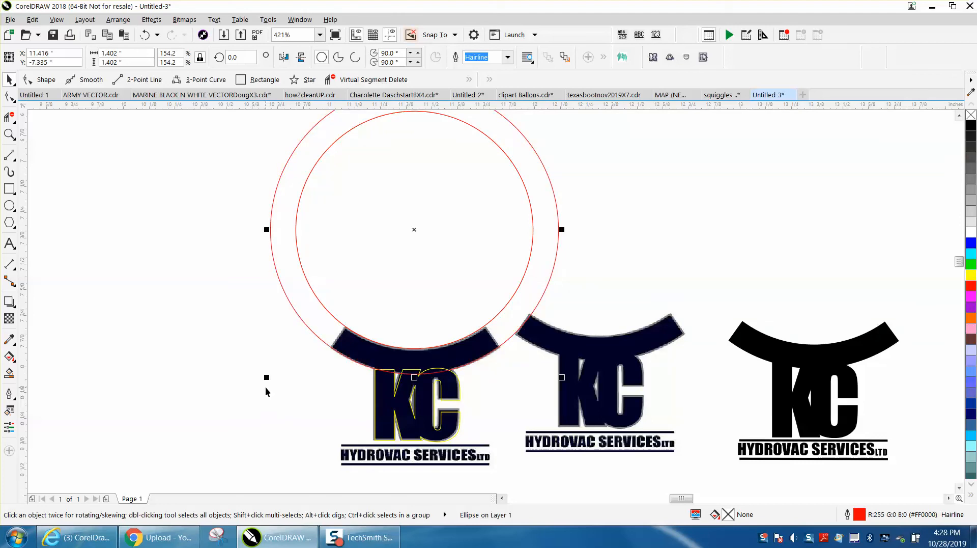
- Draw a straight line across each end of the curved band, joining the inner and outer circles
{"action": "left_click", "coordinate": [9, 134]}
{"action": "left_click_drag", "start_coordinate": [253, 260], "coordinate": [635, 462]}
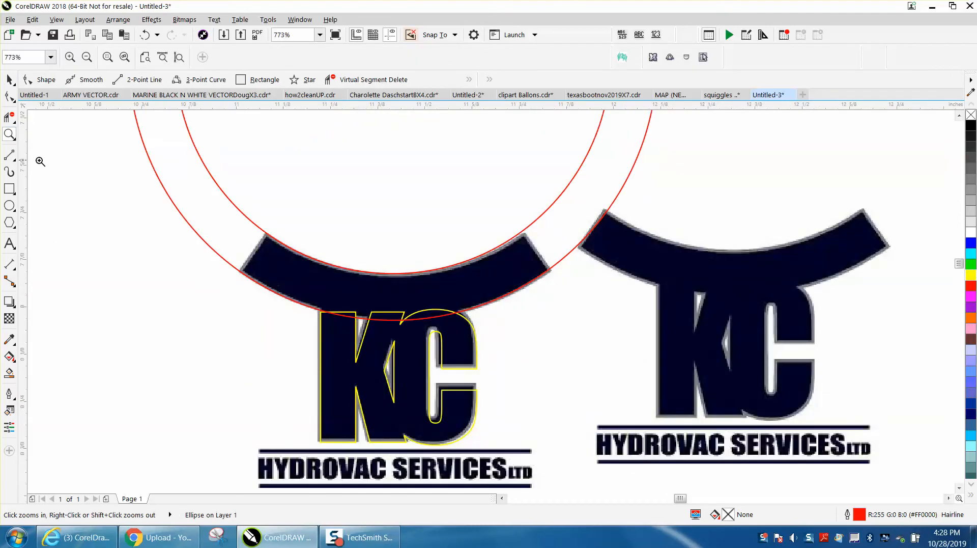
{"action": "left_click", "coordinate": [9, 154]}
{"action": "left_click_drag", "start_coordinate": [266, 233], "coordinate": [240, 270]}
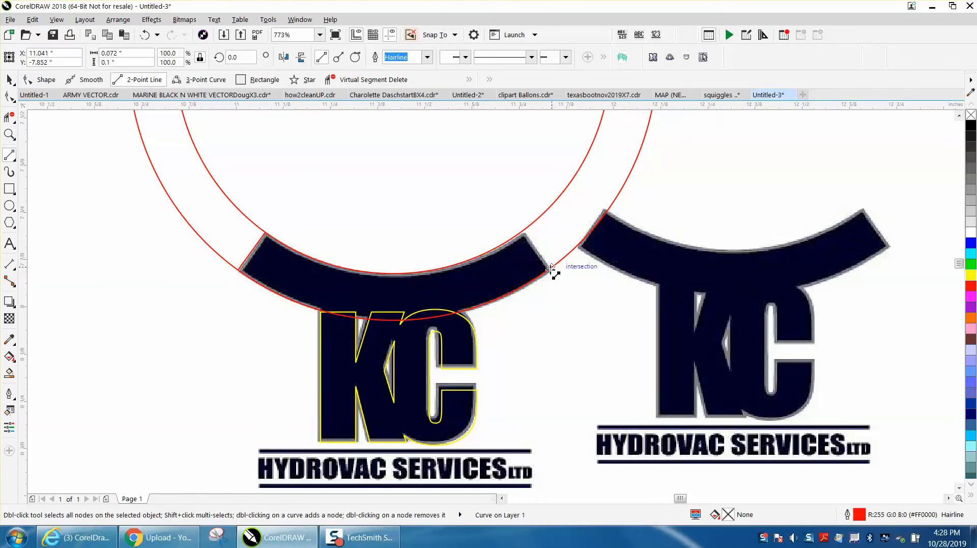
{"action": "left_click_drag", "start_coordinate": [532, 244], "coordinate": [524, 231]}
- Trim away the parts of both circles beyond the end lines with Virtual Segment Delete, leaving only the band's outline
{"action": "scroll", "coordinate": [198, 315], "scroll_direction": "down", "scroll_amount": 1}
{"action": "left_click", "coordinate": [10, 117]}
{"action": "left_click_drag", "start_coordinate": [110, 175], "coordinate": [536, 190]}
{"action": "left_click", "coordinate": [403, 267]}
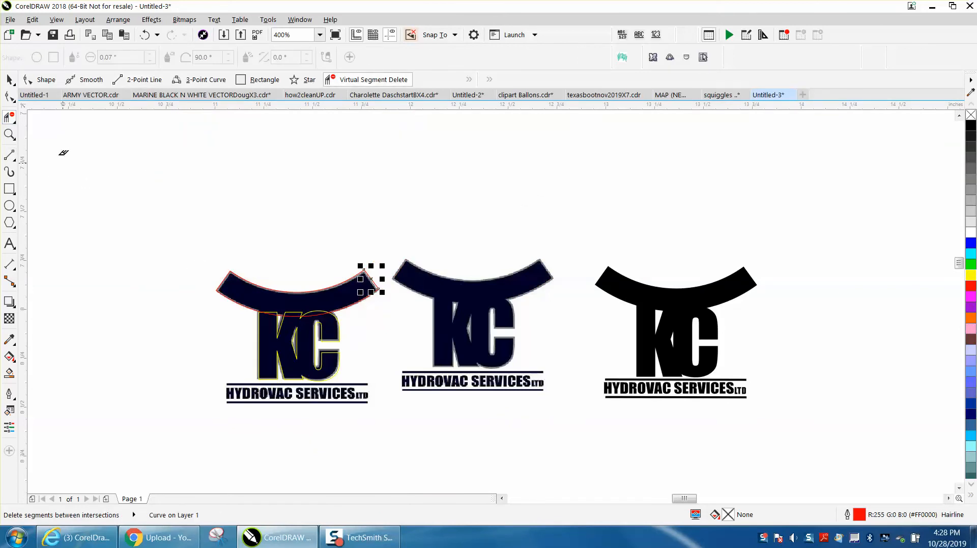
- Unlock all objects on the page so the original logo bitmap can be moved
{"action": "left_click", "coordinate": [9, 80]}
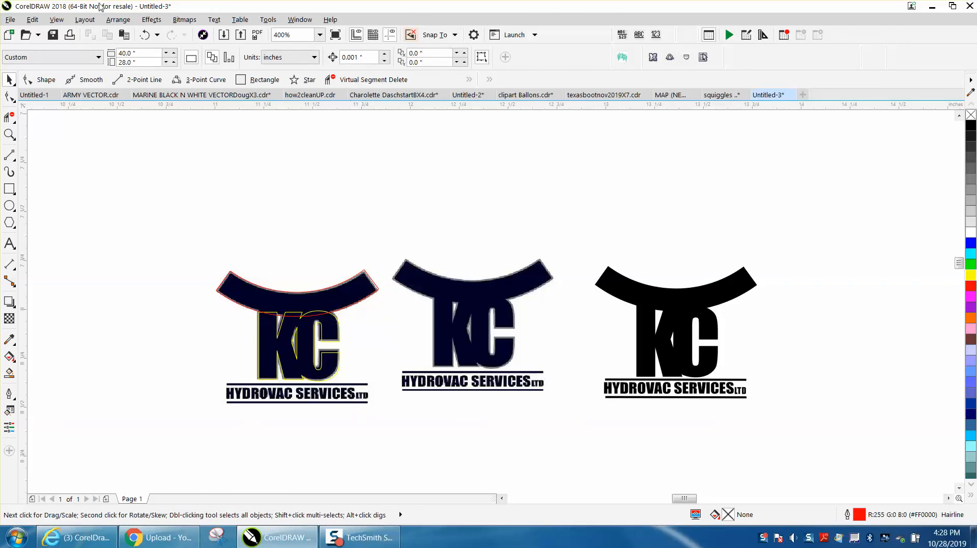
{"action": "left_click", "coordinate": [115, 20]}
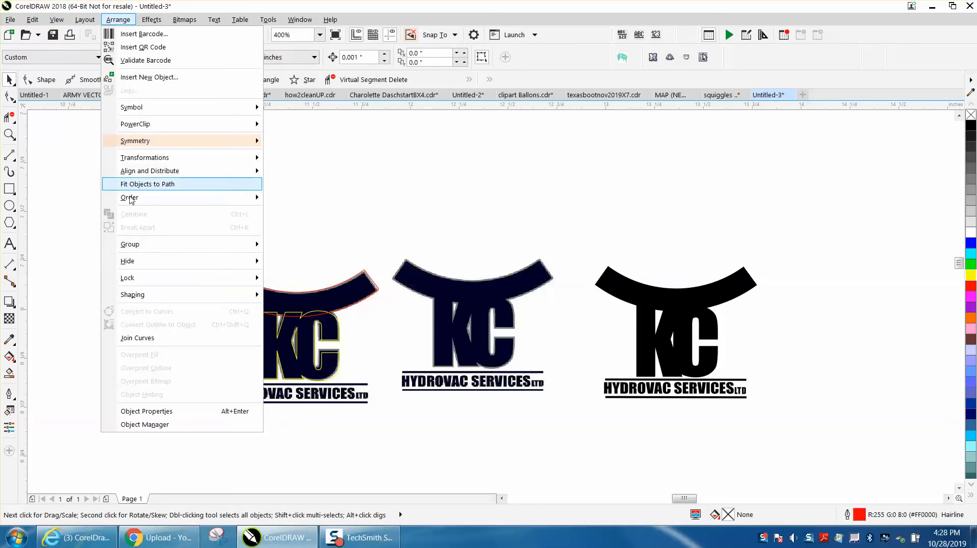
{"action": "mouse_move", "coordinate": [142, 282]}
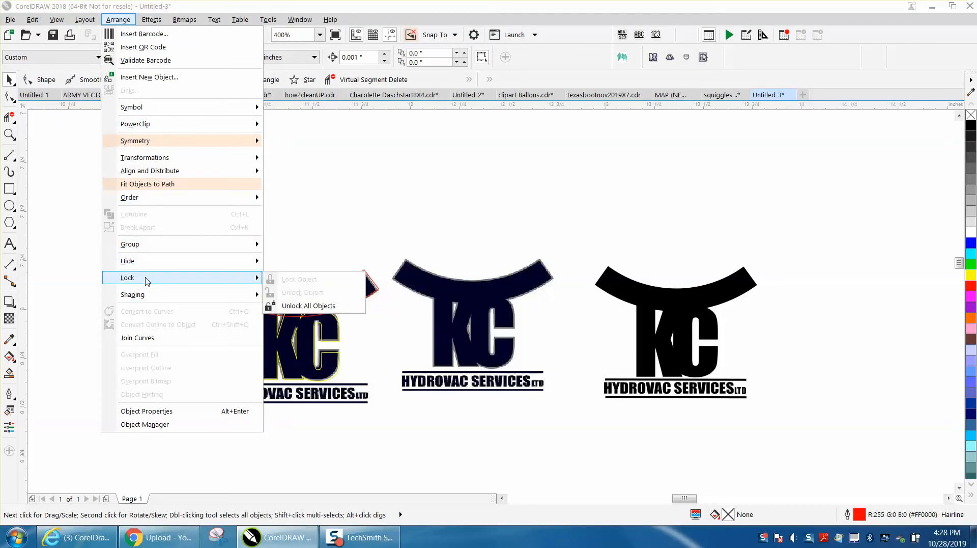
{"action": "left_click", "coordinate": [311, 306]}
{"action": "left_click", "coordinate": [310, 247]}
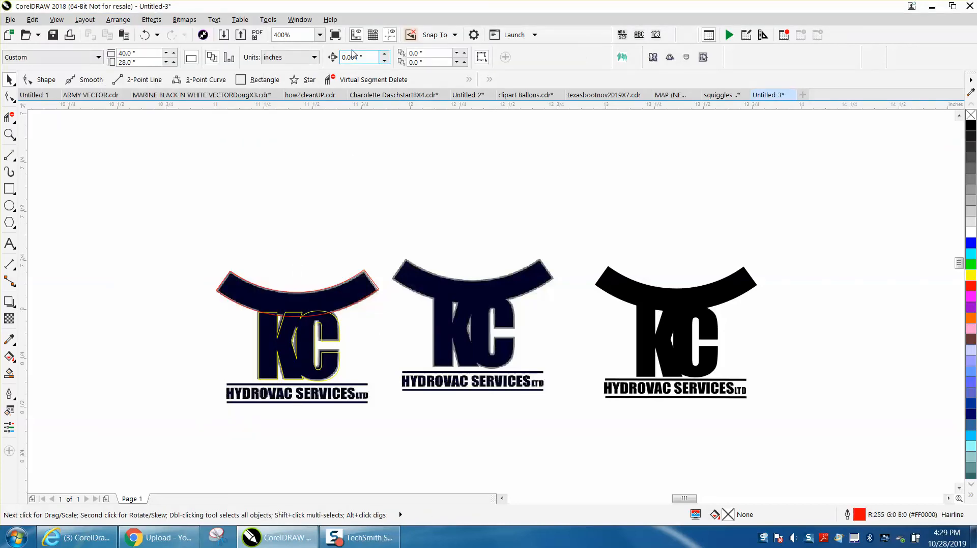
- Set the nudge distance to 1 inch and move the original bitmap 1 inch down, away from the traced outlines
{"action": "type", "text": "1"}
{"action": "left_click", "coordinate": [363, 386]}
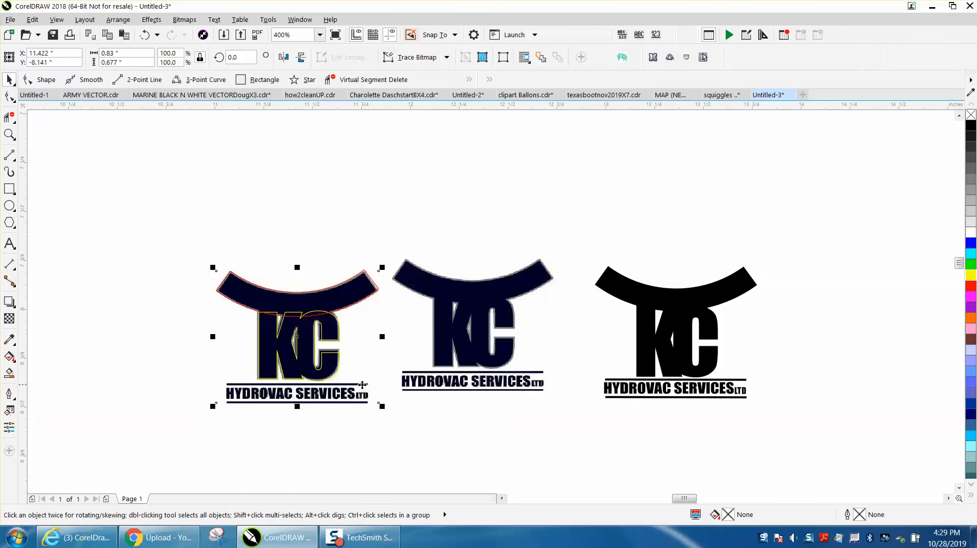
{"action": "key", "text": "Down"}
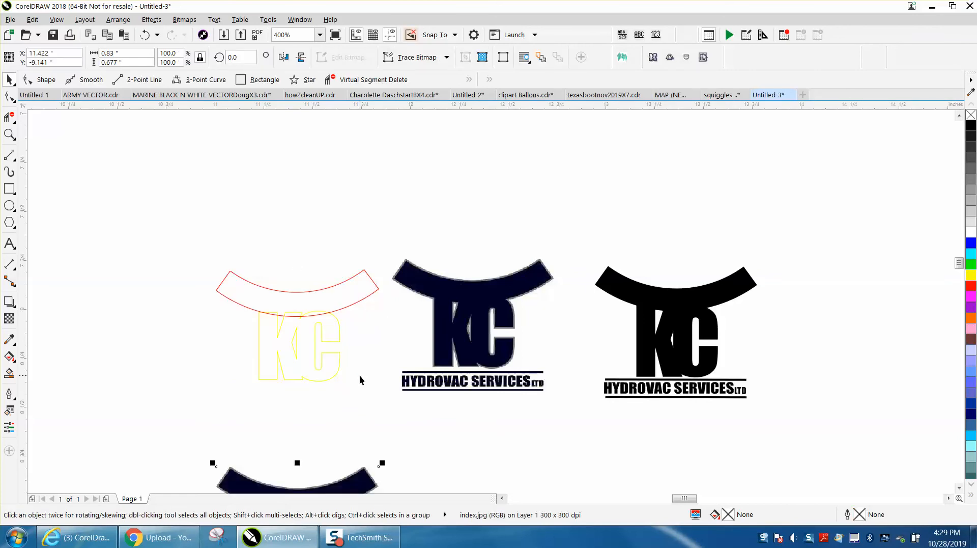
- Give the KC letters and the band a red outline and combine them all into one curve
{"action": "left_click_drag", "start_coordinate": [193, 249], "coordinate": [206, 286]}
{"action": "left_click_drag", "start_coordinate": [389, 398], "coordinate": [391, 399]}
{"action": "right_click", "coordinate": [972, 286]}
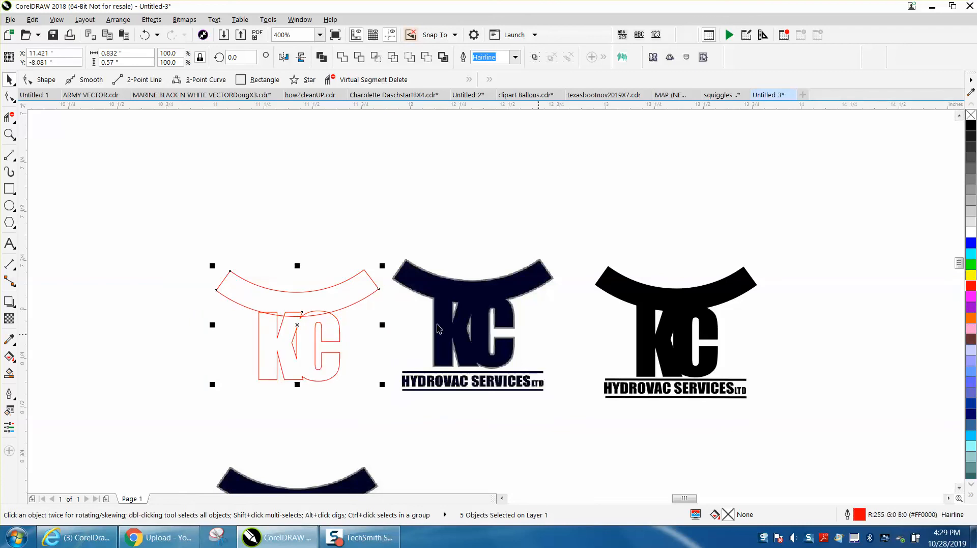
{"action": "left_click_drag", "start_coordinate": [190, 247], "coordinate": [398, 409]}
{"action": "key", "text": "ctrl+l"}
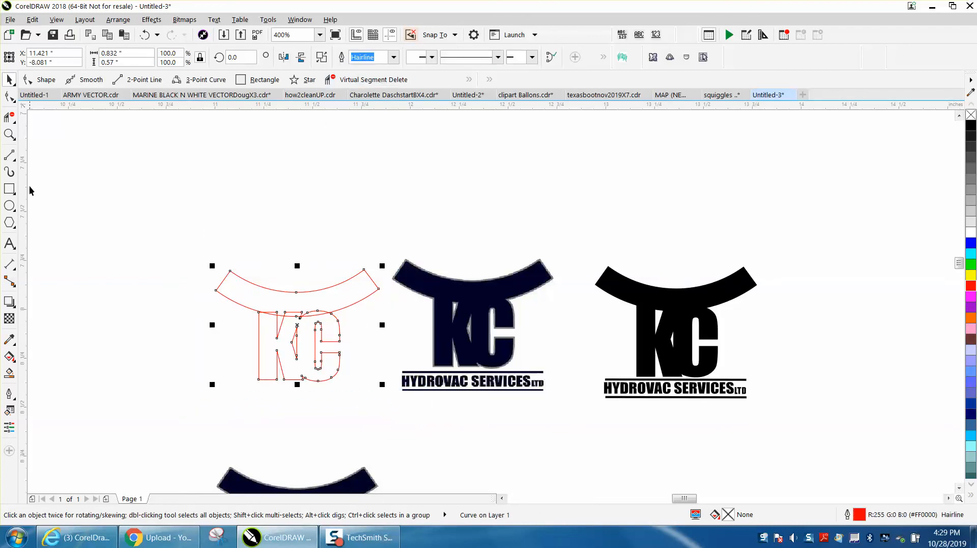
- Delete the overlapping segments where the top of the K meets the curved band with Virtual Segment Delete
{"action": "left_click", "coordinate": [9, 134]}
{"action": "left_click_drag", "start_coordinate": [197, 261], "coordinate": [441, 376]}
{"action": "left_click", "coordinate": [331, 79]}
{"action": "left_click", "coordinate": [327, 281]}
{"action": "left_click", "coordinate": [328, 285]}
{"action": "left_click_drag", "start_coordinate": [402, 302], "coordinate": [402, 302]}
- Delete the overlapping segments where the C crosses the band, plus the tiny leftover triangle between the letters
{"action": "left_click_drag", "start_coordinate": [480, 269], "coordinate": [482, 304]}
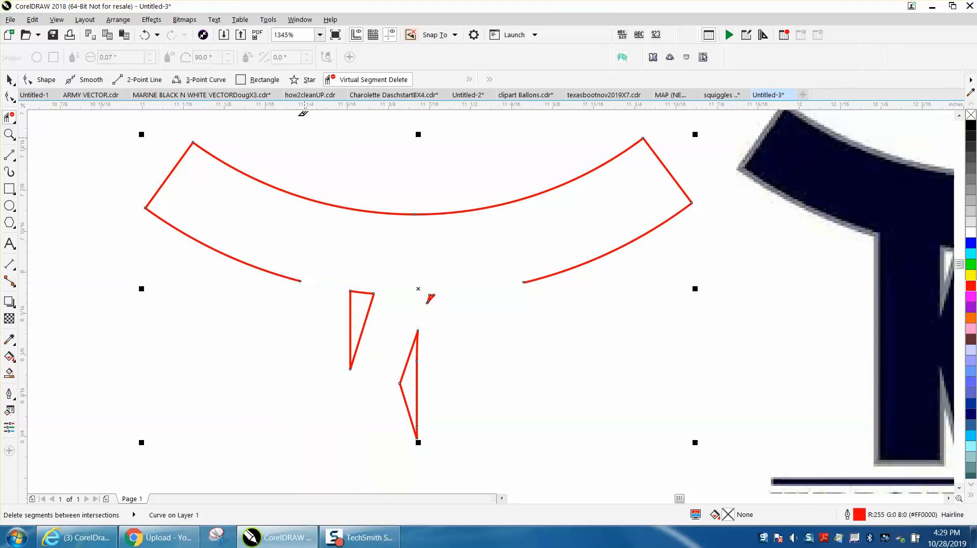
{"action": "left_click", "coordinate": [145, 35]}
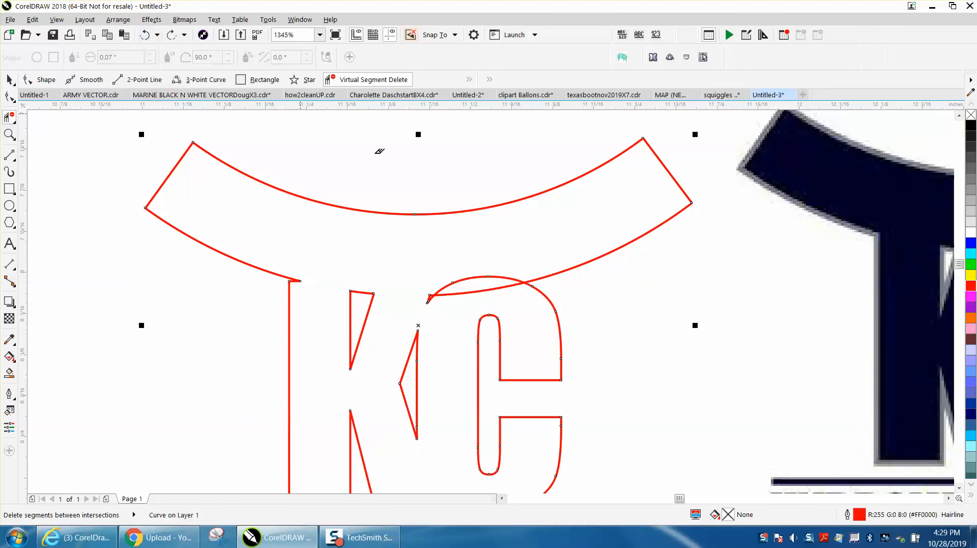
{"action": "left_click", "coordinate": [487, 275]}
{"action": "left_click", "coordinate": [488, 288]}
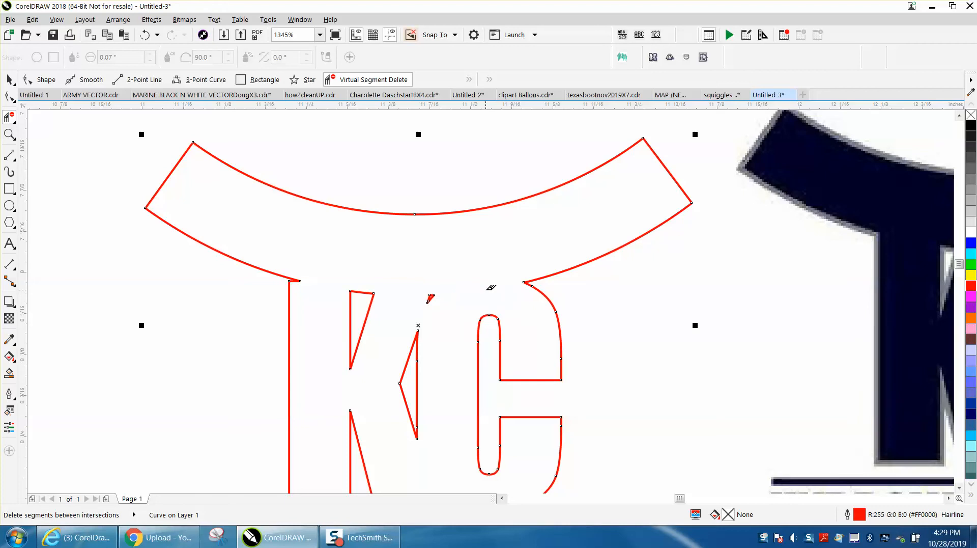
{"action": "left_click", "coordinate": [431, 297]}
{"action": "scroll", "coordinate": [679, 295], "scroll_direction": "down", "scroll_amount": 3}
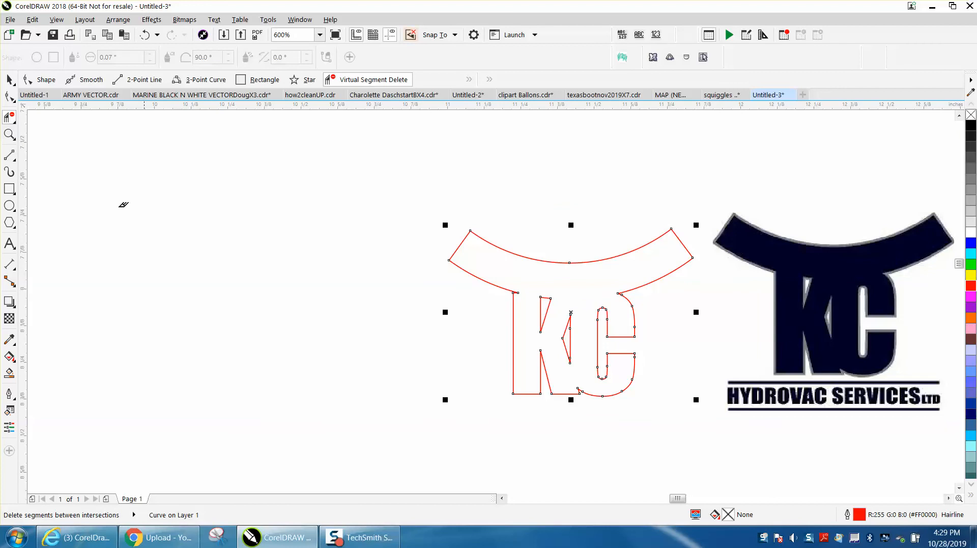
- Move the K's upper-left corner node up past the band's lower edge and trim off the excess with Virtual Segment Delete
{"action": "left_click", "coordinate": [9, 134]}
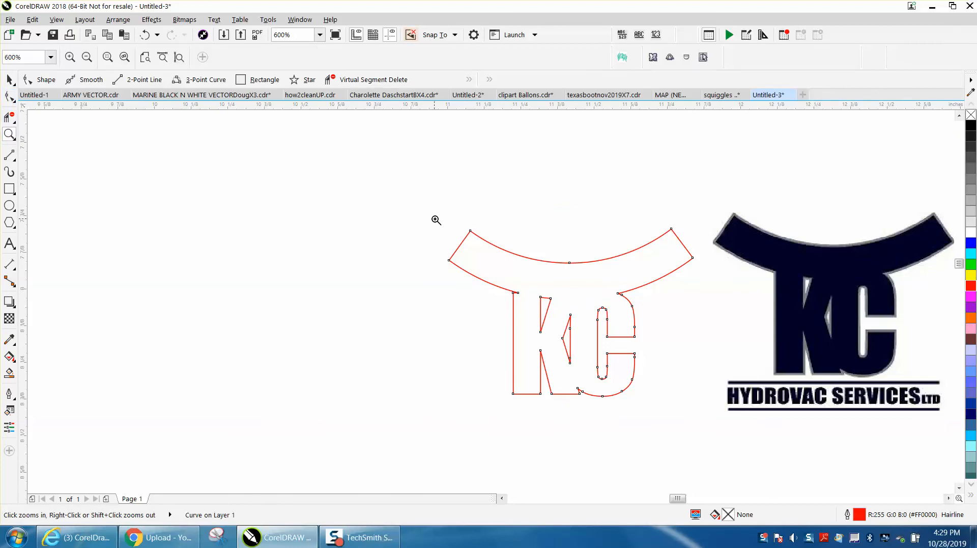
{"action": "left_click_drag", "start_coordinate": [652, 365], "coordinate": [692, 375]}
{"action": "left_click", "coordinate": [9, 96]}
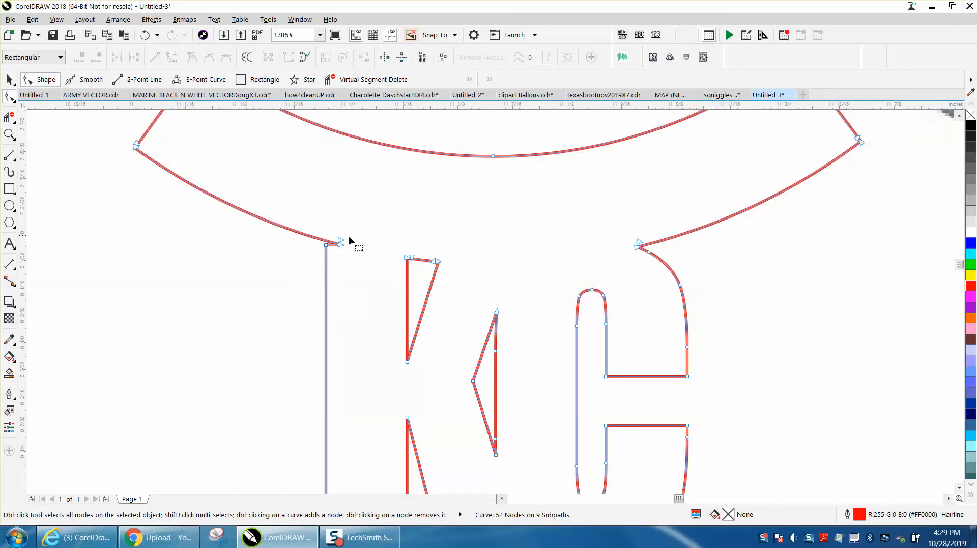
{"action": "left_click", "coordinate": [326, 245]}
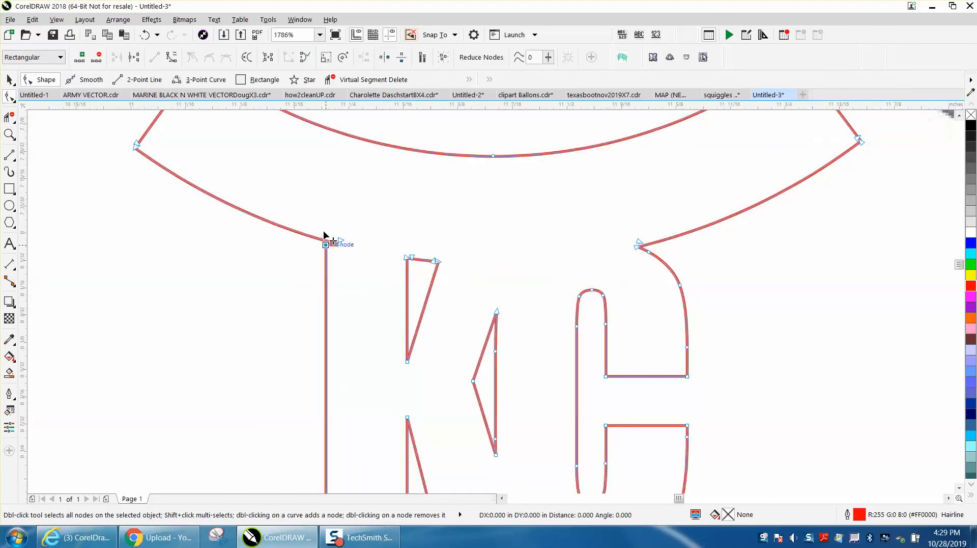
{"action": "mouse_move", "coordinate": [324, 231]}
{"action": "left_mouse_down"}
{"action": "mouse_move", "coordinate": [329, 247]}
{"action": "mouse_move", "coordinate": [325, 224]}
{"action": "left_mouse_up"}
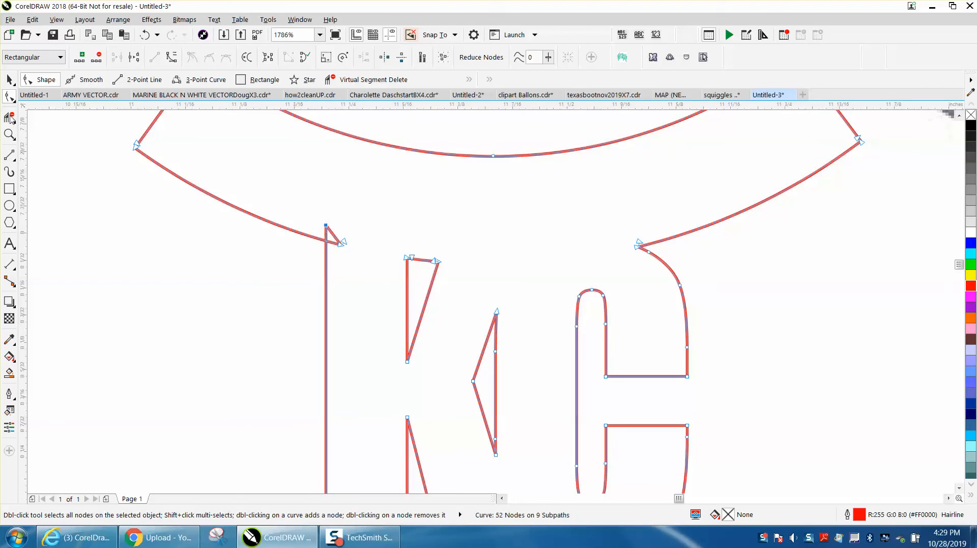
{"action": "left_click", "coordinate": [9, 117]}
{"action": "left_click", "coordinate": [335, 232]}
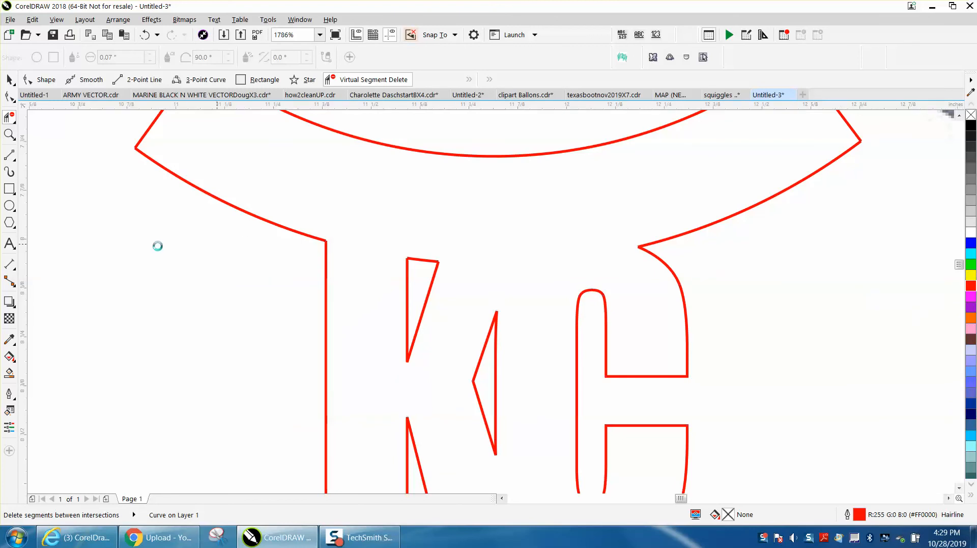
- Create a solid black shape without outline from the closed band and KC outline with Smart Fill, and move it 1 inch up
{"action": "scroll", "coordinate": [157, 246], "scroll_direction": "down", "scroll_amount": 3}
{"action": "left_click", "coordinate": [9, 373]}
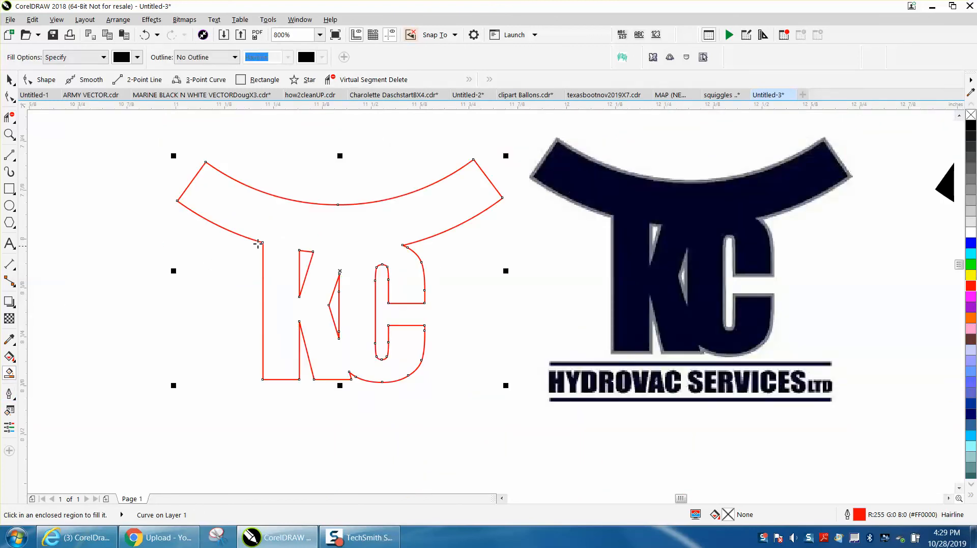
{"action": "left_click", "coordinate": [322, 225]}
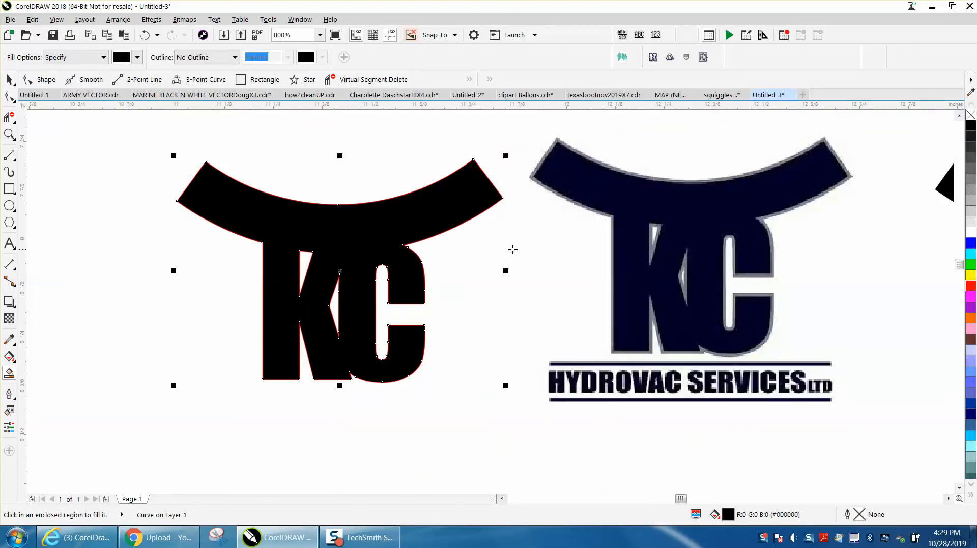
{"action": "scroll", "coordinate": [396, 249], "scroll_direction": "down", "scroll_amount": 1}
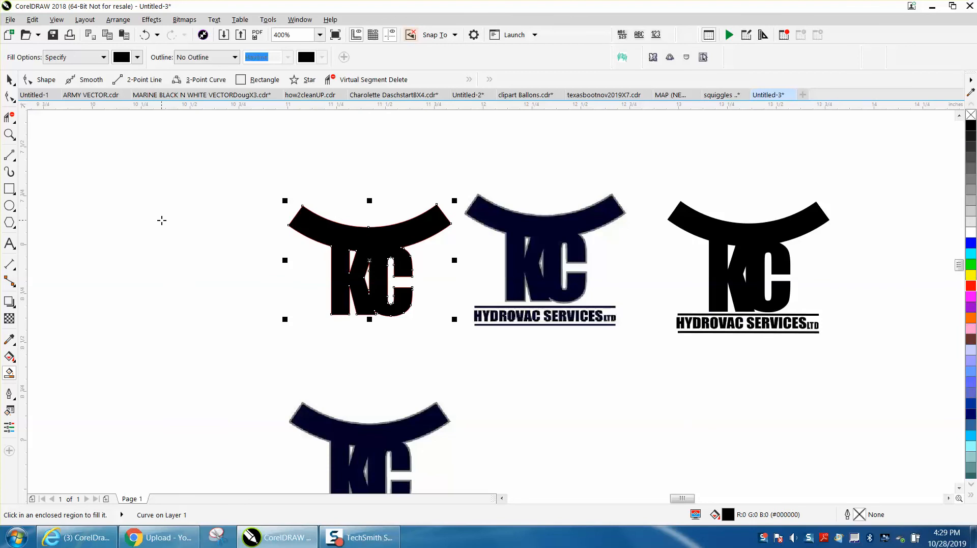
{"action": "key", "text": "Up"}
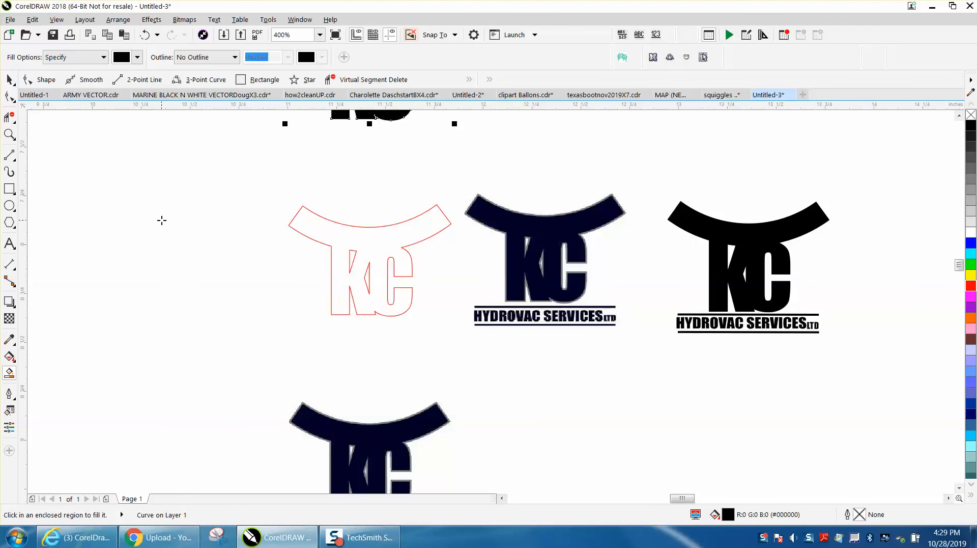
- Delete the red KC and band outline and move the black shape 1 inch down into its place
{"action": "key", "text": "space"}
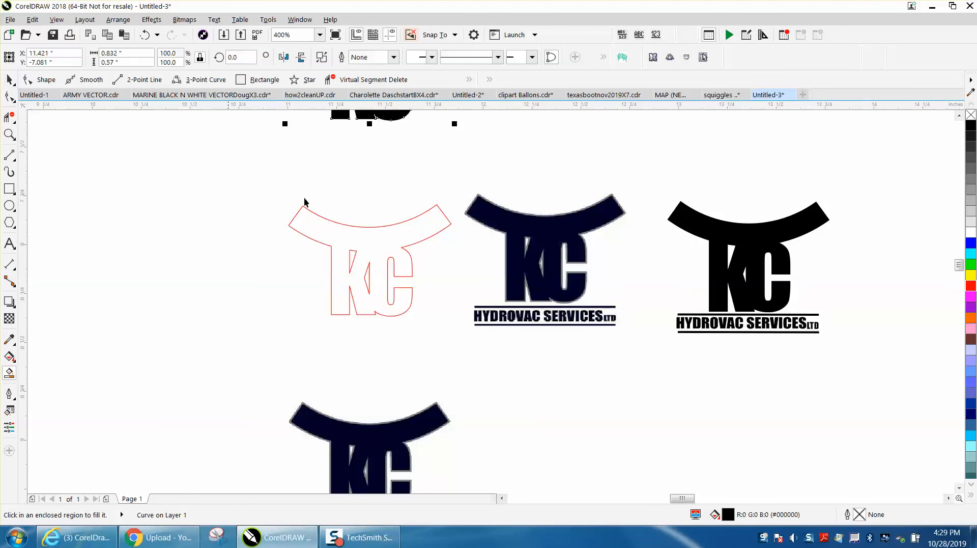
{"action": "left_click", "coordinate": [389, 226]}
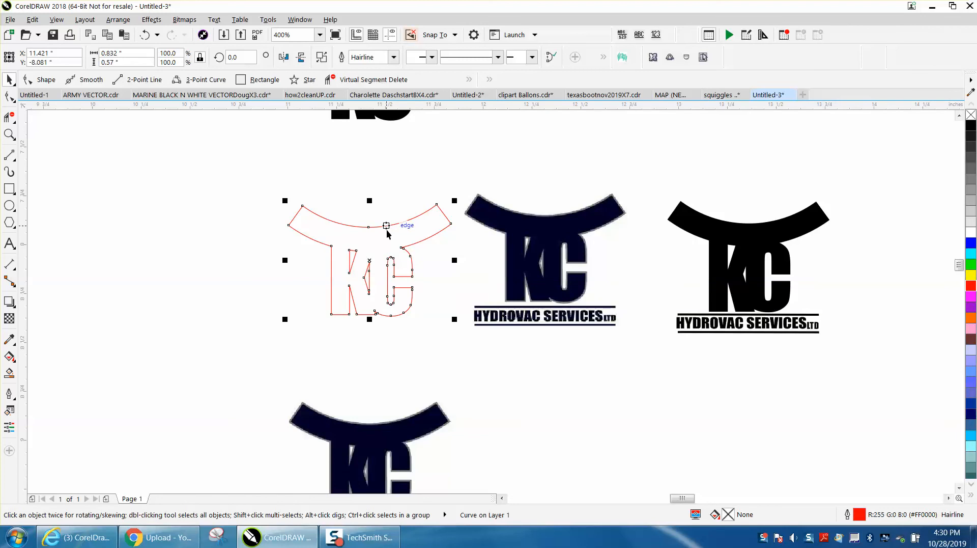
{"action": "key", "text": "Delete"}
{"action": "left_click", "coordinate": [394, 120]}
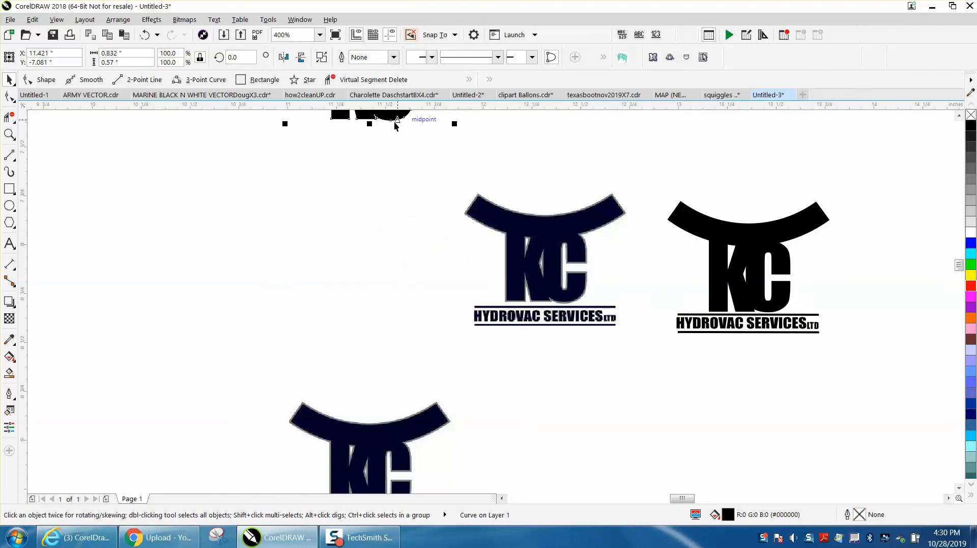
{"action": "key", "text": "Down"}
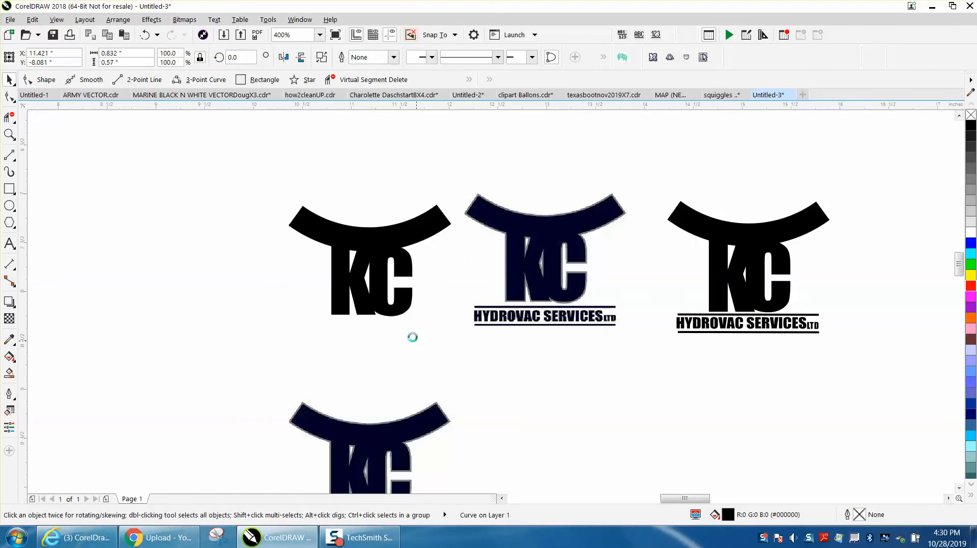
- Fill the traced black shape with yellow and move the original bitmap 1 inch up, behind it
{"action": "scroll", "coordinate": [412, 336], "scroll_direction": "down", "scroll_amount": 1}
{"action": "left_click", "coordinate": [392, 423]}
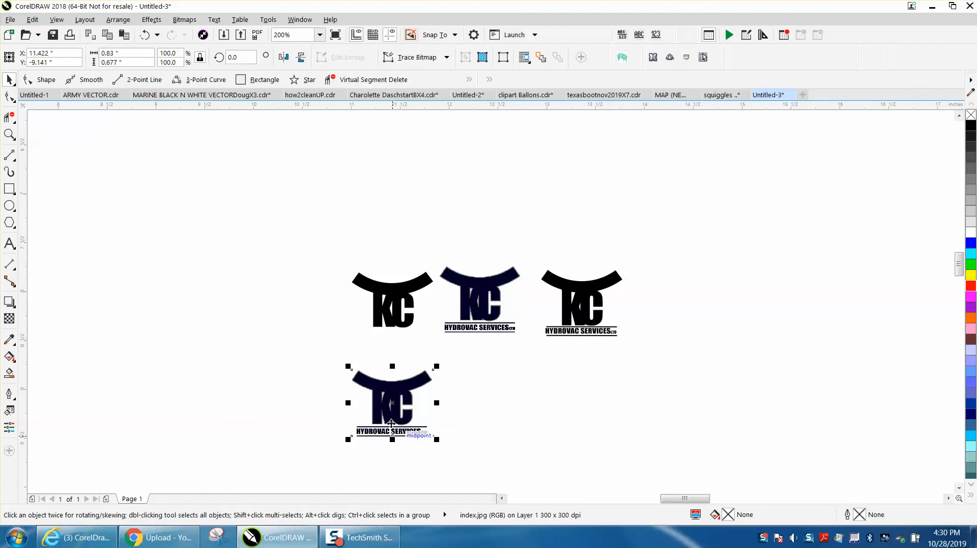
{"action": "left_click_drag", "start_coordinate": [331, 250], "coordinate": [374, 301]}
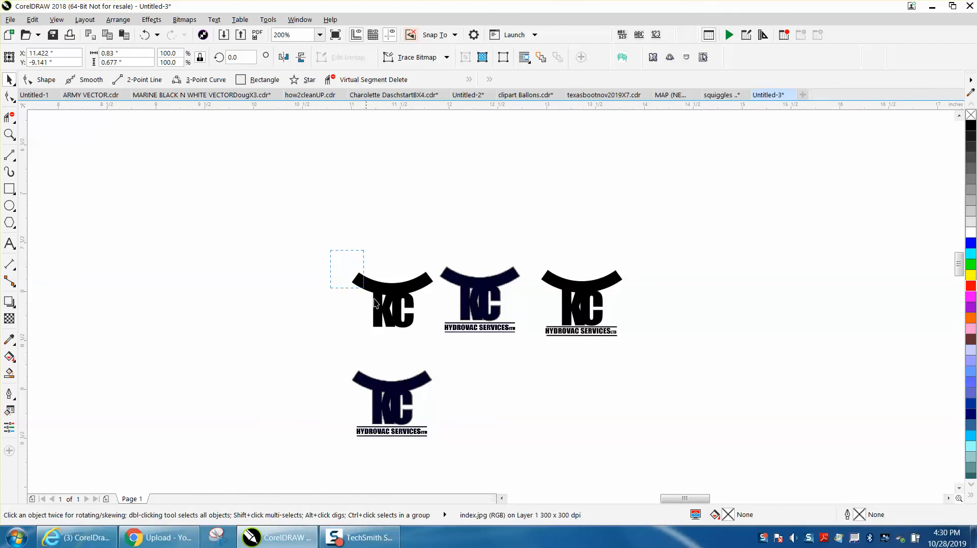
{"action": "left_click_drag", "start_coordinate": [438, 333], "coordinate": [438, 333]}
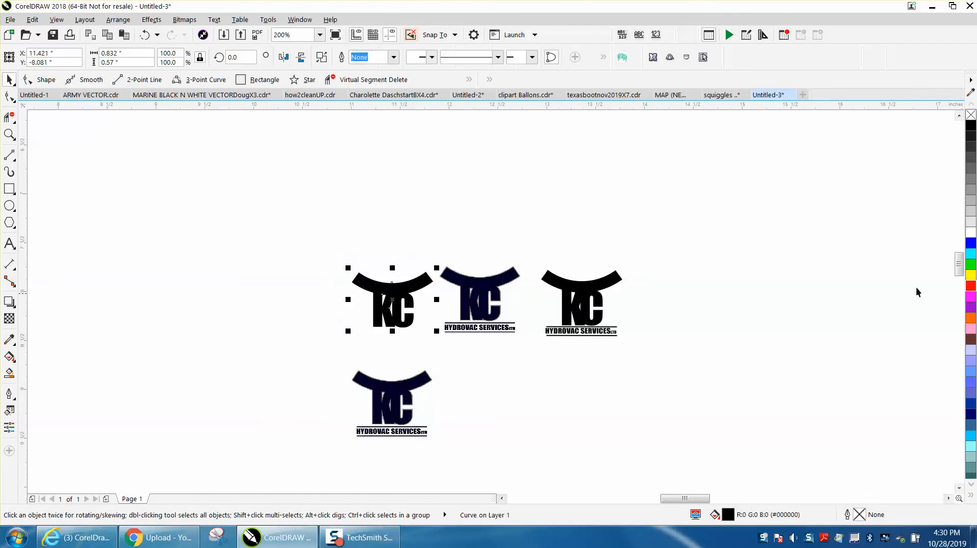
{"action": "left_click", "coordinate": [971, 275]}
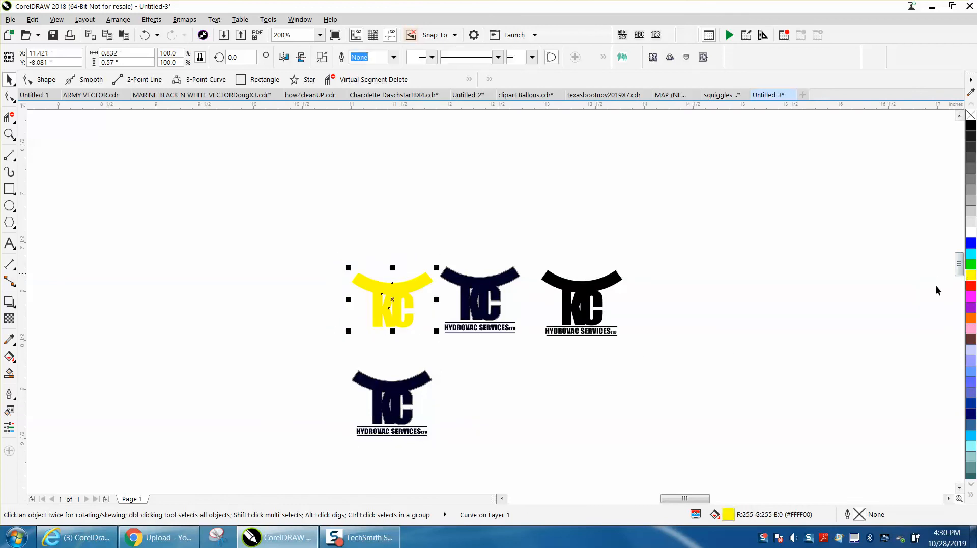
{"action": "left_click", "coordinate": [414, 387]}
{"action": "key", "text": "Up"}
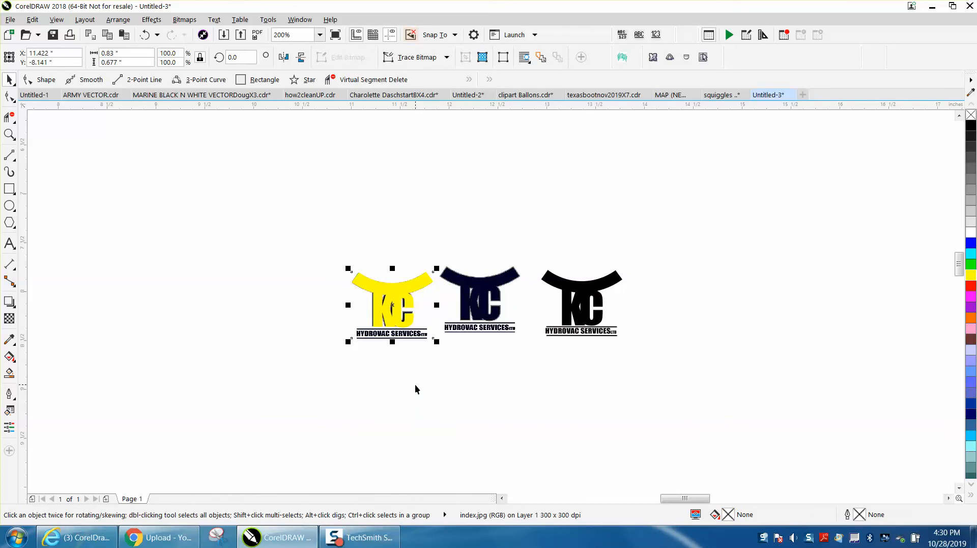
- Add the artistic text "HYDROVAC SERVICES" just below the yellow KC shape
{"action": "left_click", "coordinate": [9, 134]}
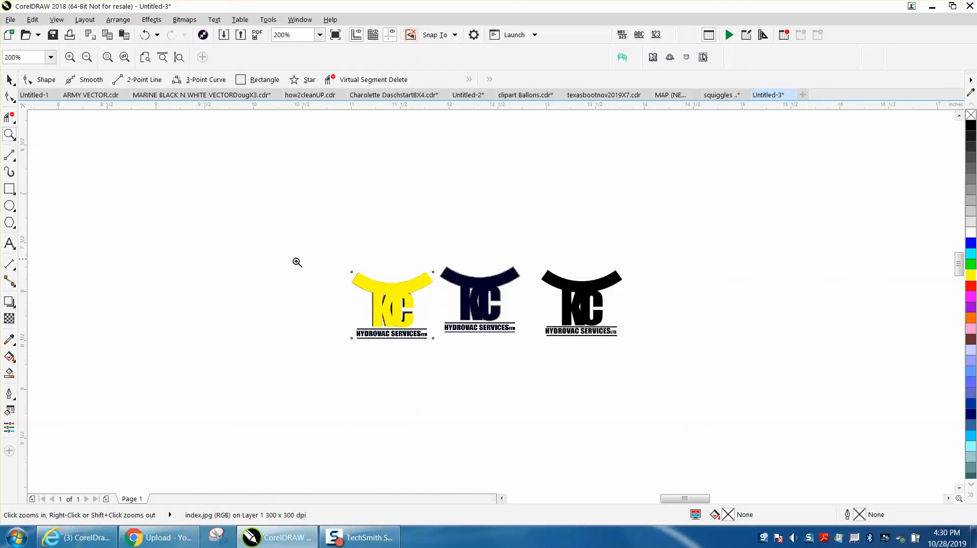
{"action": "left_click_drag", "start_coordinate": [533, 382], "coordinate": [313, 278]}
{"action": "left_click", "coordinate": [9, 243]}
{"action": "left_click", "coordinate": [288, 379]}
{"action": "type", "text": "HY"}
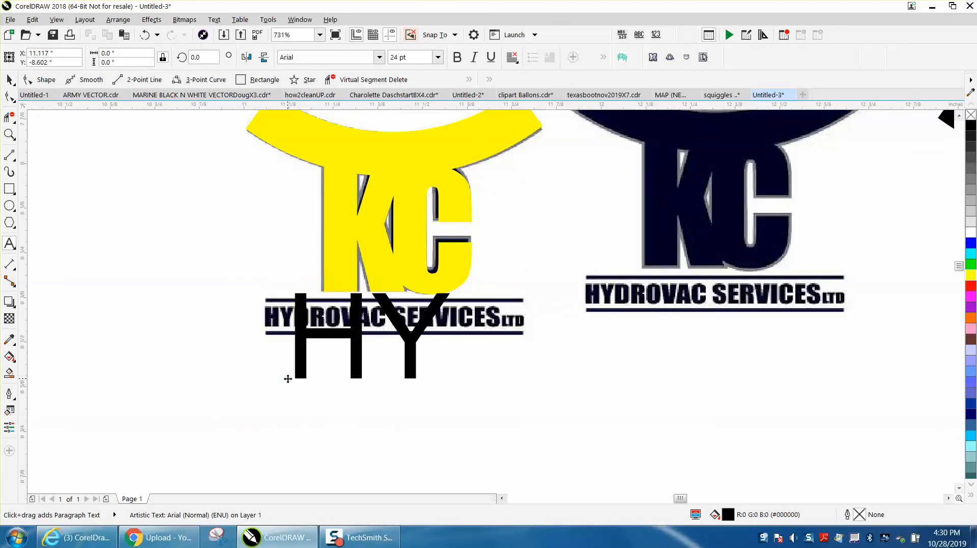
{"action": "left_click_drag", "start_coordinate": [372, 335], "coordinate": [284, 382]}
{"action": "type", "text": "D"}
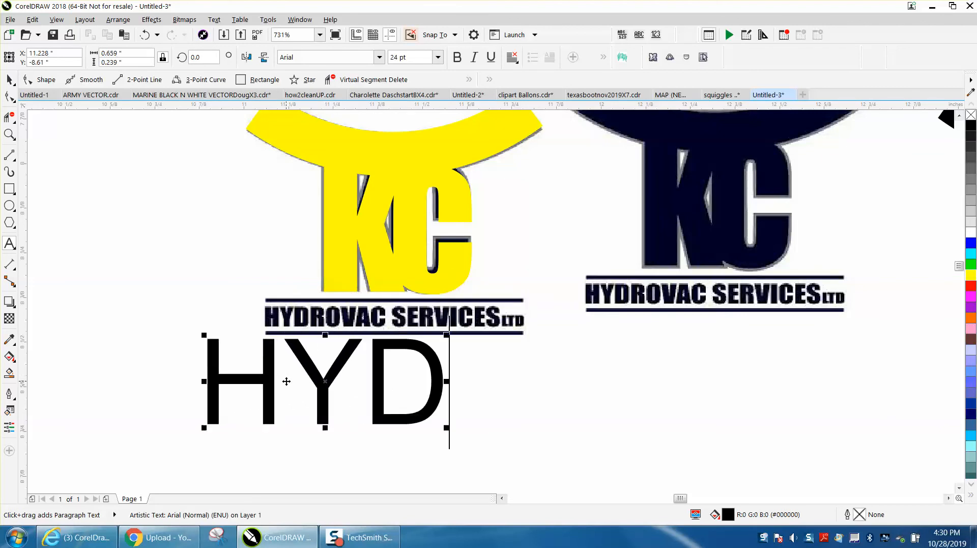
{"action": "type", "text": "ROVAC"}
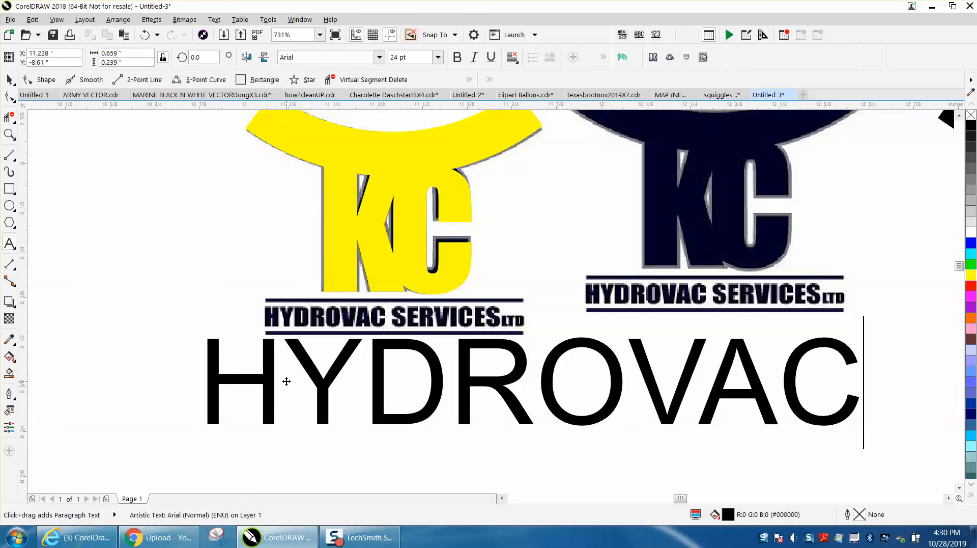
{"action": "type", "text": " SER"}
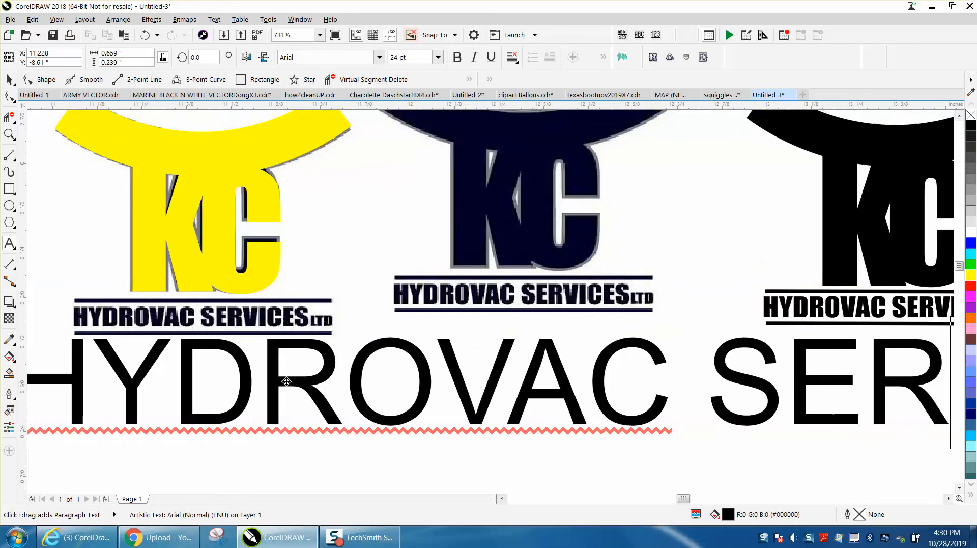
{"action": "type", "text": "VICES"}
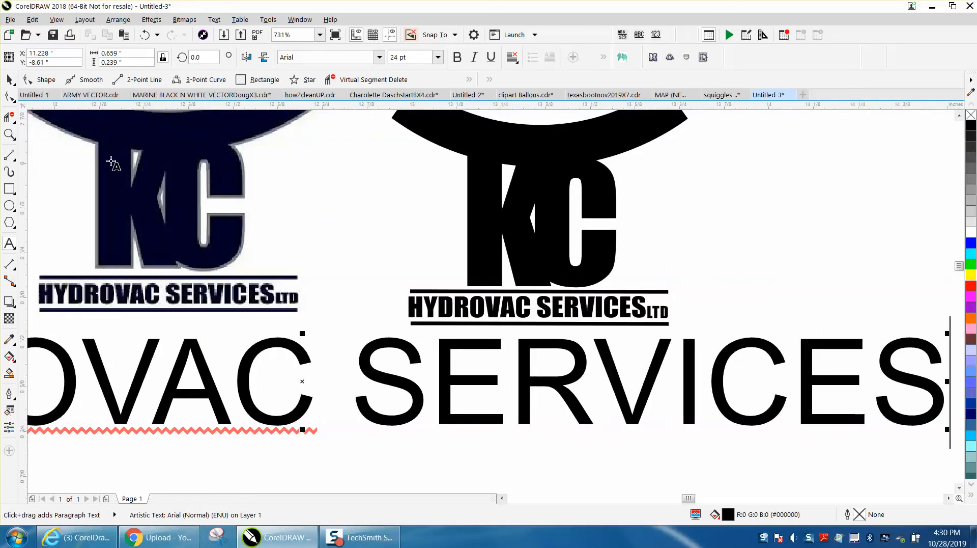
- Set the font of the HYDROVAC SERVICES text to Impact
{"action": "left_click", "coordinate": [9, 79]}
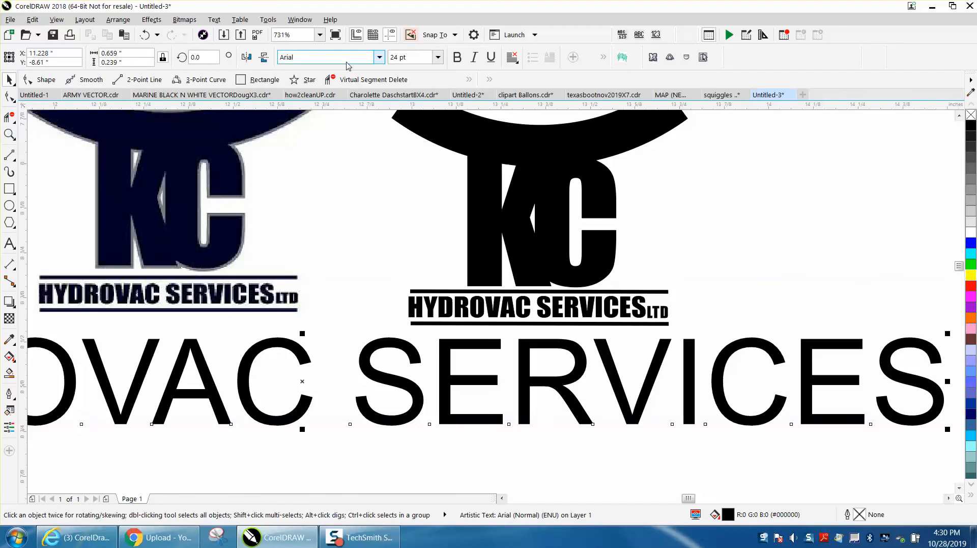
{"action": "left_click", "coordinate": [379, 57]}
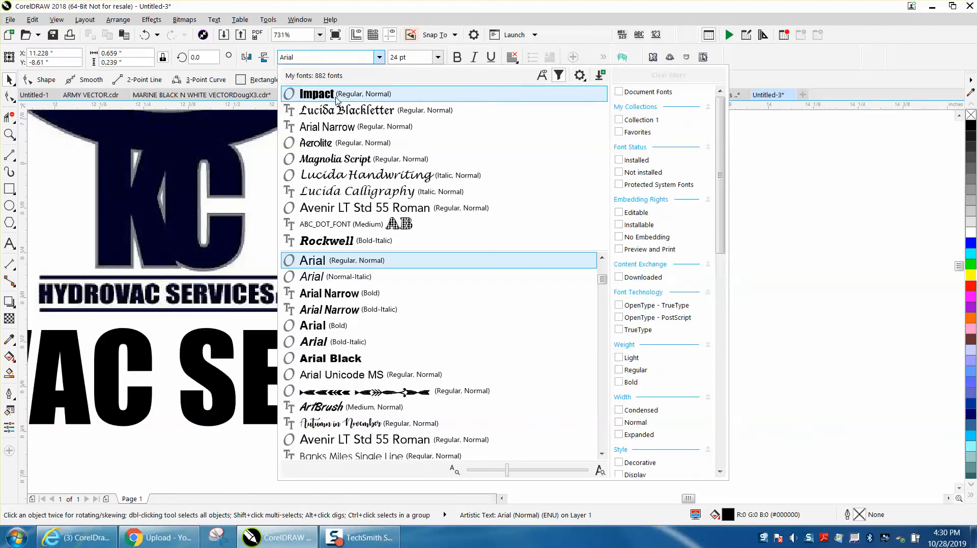
{"action": "left_click", "coordinate": [333, 97]}
- Scale the HYDROVAC SERVICES text down proportionally to about 0.6 inch wide and fill it with yellow
{"action": "scroll", "coordinate": [501, 285], "scroll_direction": "down", "scroll_amount": 3}
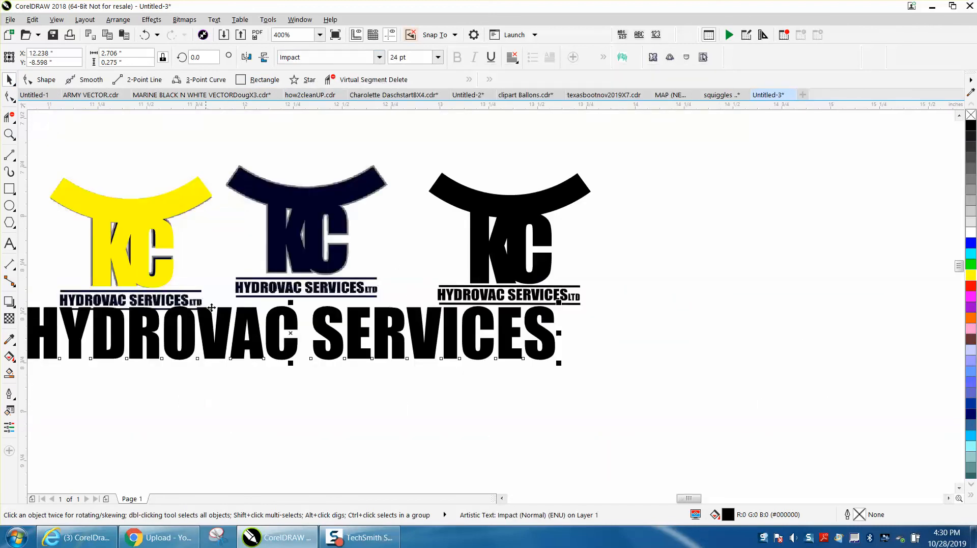
{"action": "scroll", "coordinate": [211, 308], "scroll_direction": "down", "scroll_amount": 2}
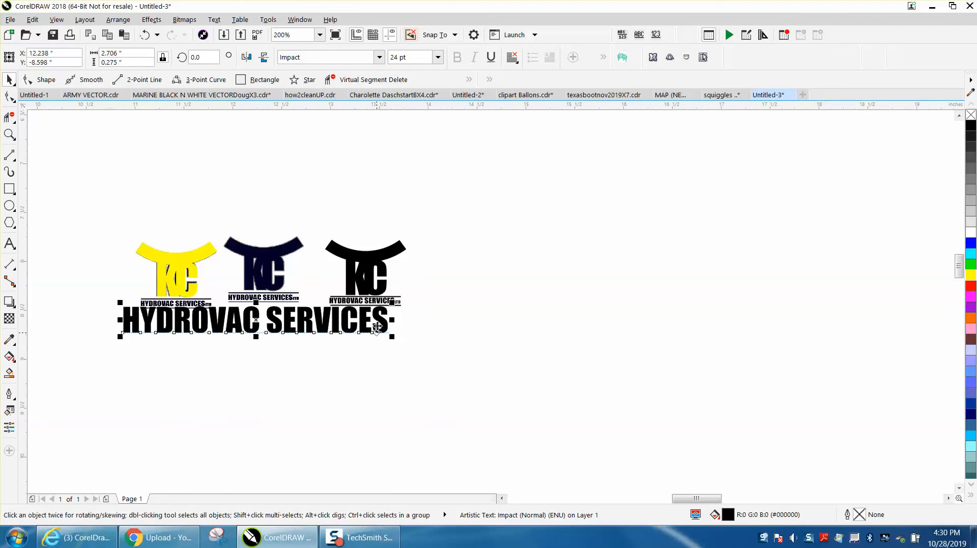
{"action": "left_click", "coordinate": [38, 189]}
{"action": "left_click", "coordinate": [10, 134]}
{"action": "left_click_drag", "start_coordinate": [118, 274], "coordinate": [500, 381]}
{"action": "left_click", "coordinate": [9, 80]}
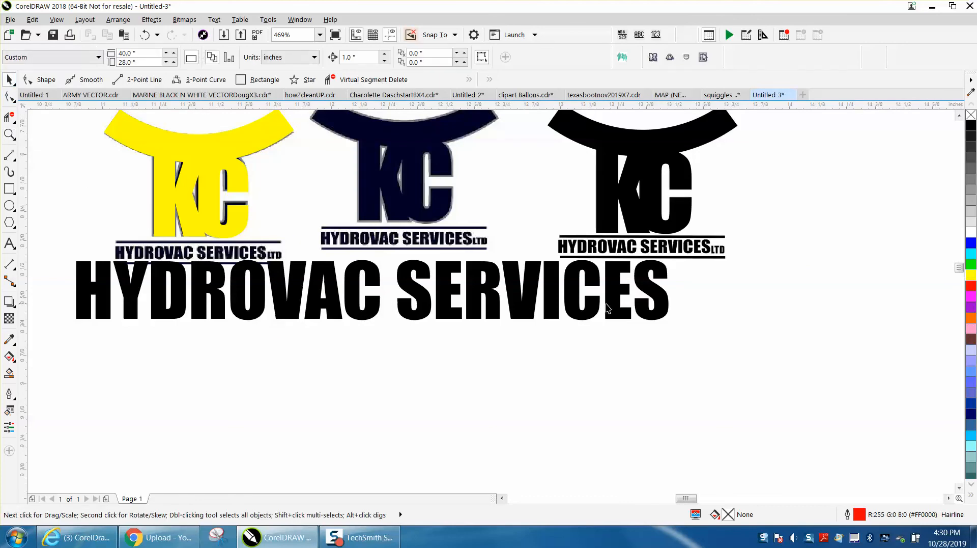
{"action": "left_click", "coordinate": [664, 316]}
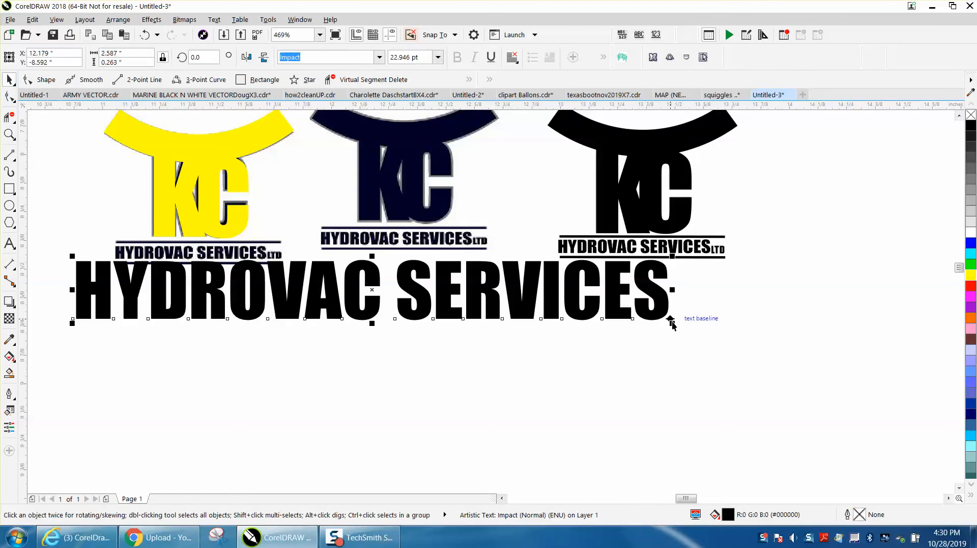
{"action": "key", "text": "n"}
{"action": "left_click", "coordinate": [9, 79]}
{"action": "left_click_drag", "start_coordinate": [672, 324], "coordinate": [217, 296]}
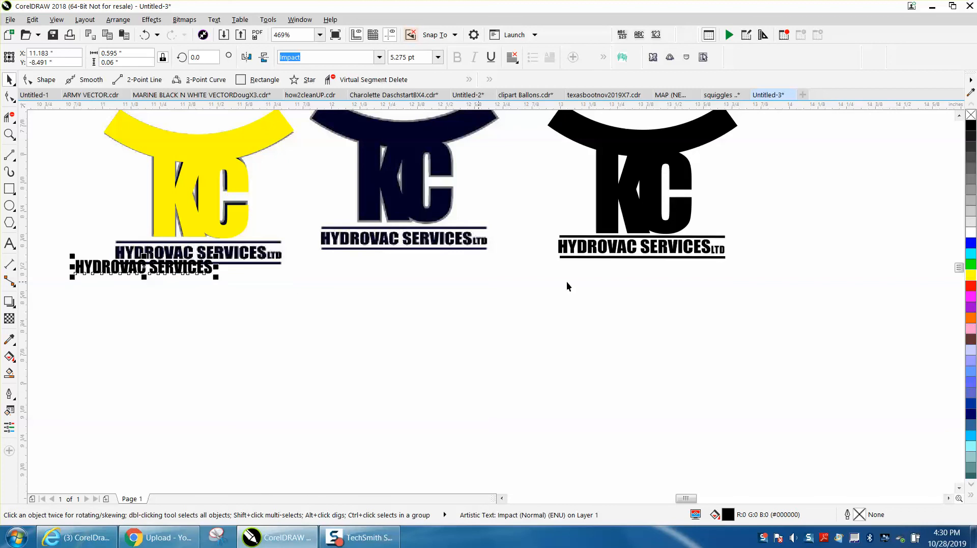
{"action": "left_click", "coordinate": [972, 275]}
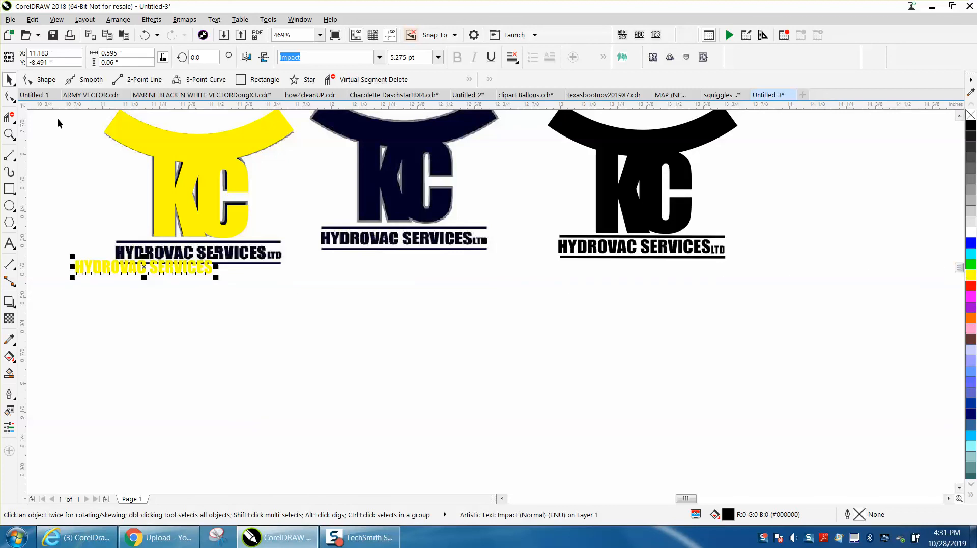
- Move the yellow text over the bitmap's HYDROVAC SERVICES wording and stretch it to about 0.66 inch wide to match
{"action": "left_click", "coordinate": [9, 134]}
{"action": "left_click_drag", "start_coordinate": [59, 182], "coordinate": [414, 324]}
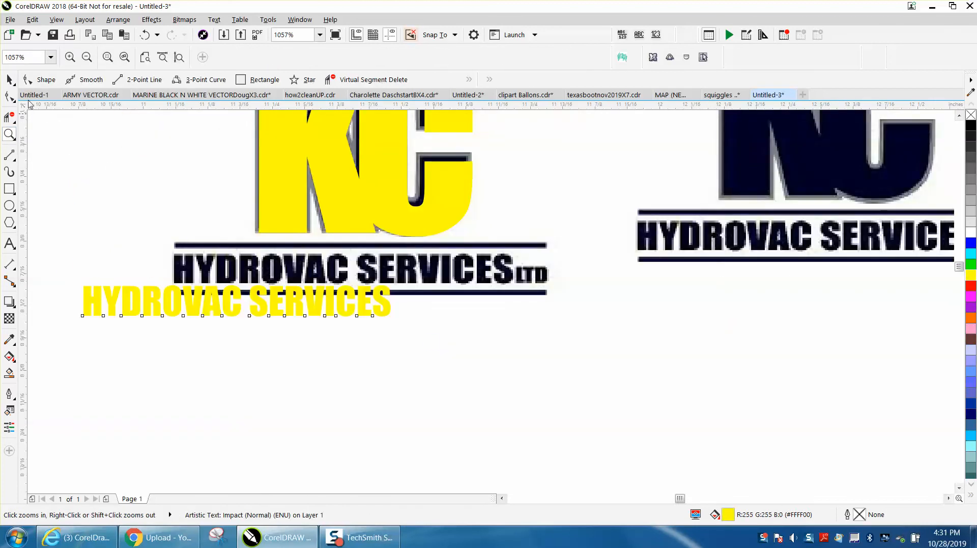
{"action": "left_click", "coordinate": [9, 80]}
{"action": "left_click_drag", "start_coordinate": [237, 301], "coordinate": [327, 274]}
{"action": "key", "text": "Down"}
{"action": "left_click_drag", "start_coordinate": [486, 270], "coordinate": [520, 268]}
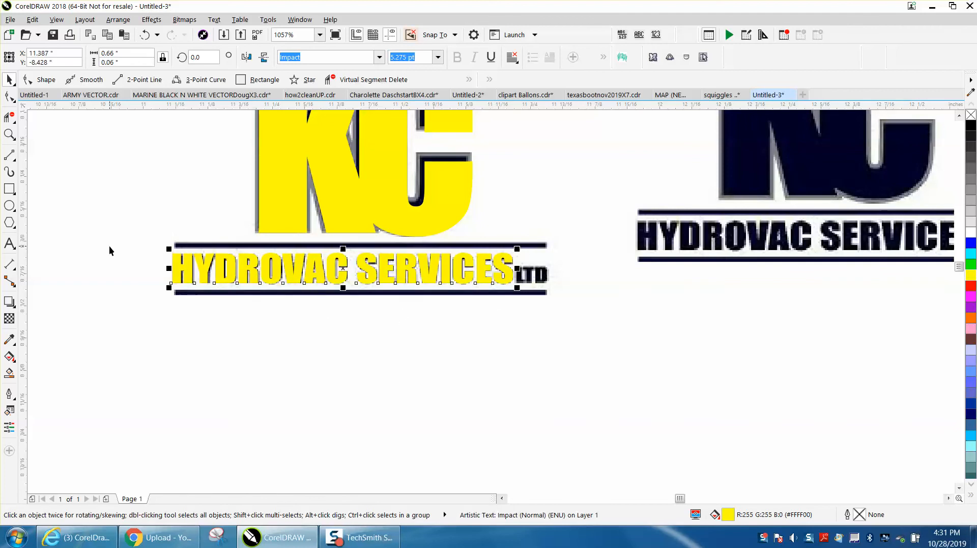
- Add the artistic text "LTD" in the Impact font and fill it with yellow
{"action": "left_click", "coordinate": [9, 247]}
{"action": "left_click", "coordinate": [253, 360]}
{"action": "type", "text": "L"}
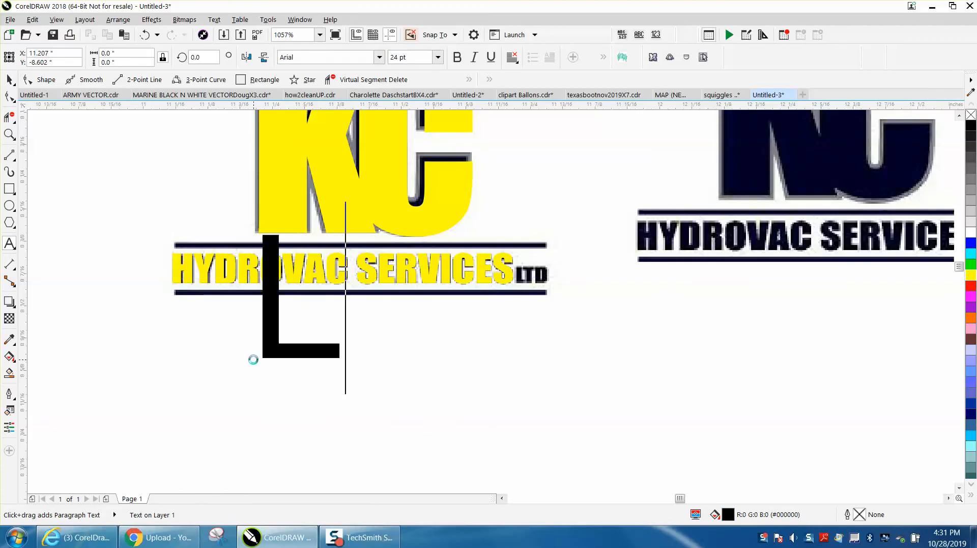
{"action": "type", "text": "T"}
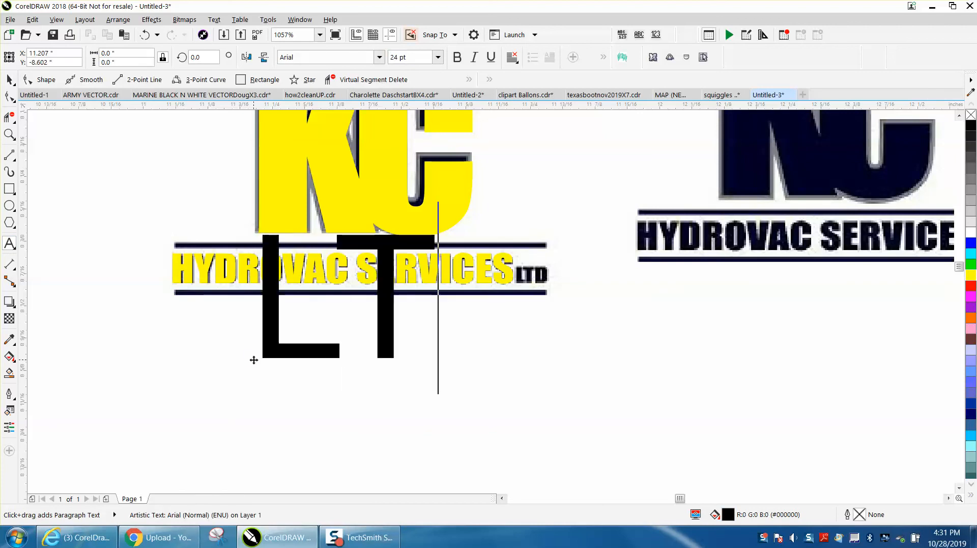
{"action": "type", "text": "D"}
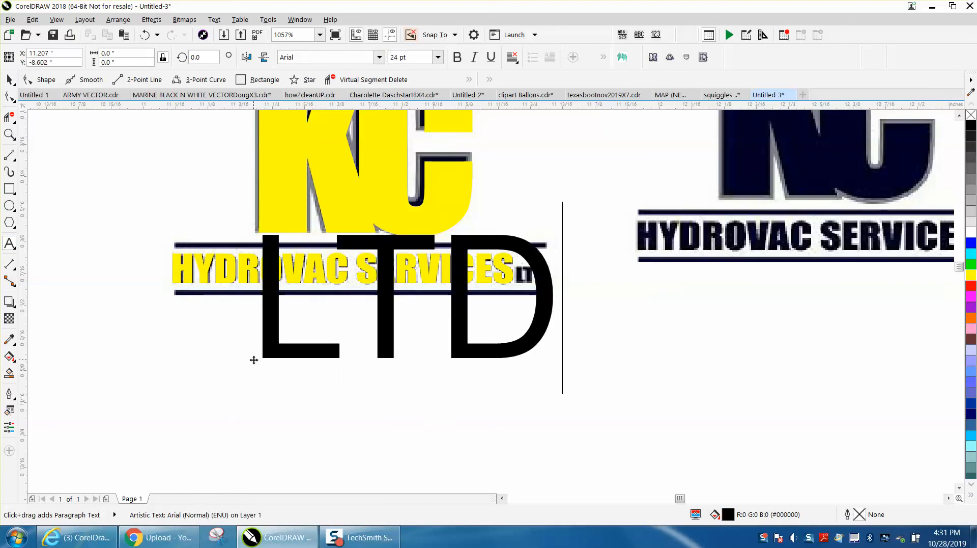
{"action": "left_click", "coordinate": [9, 80]}
{"action": "left_click", "coordinate": [305, 57]}
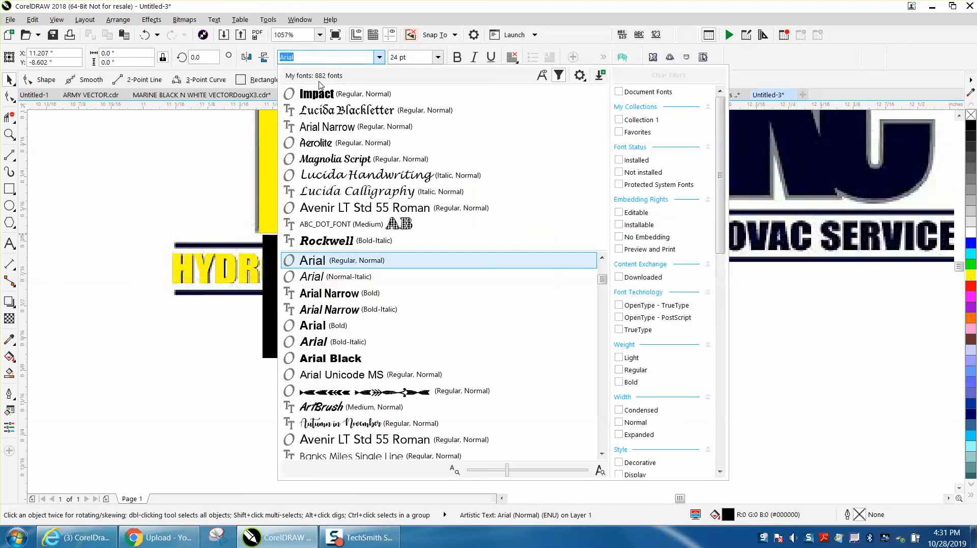
{"action": "left_click", "coordinate": [319, 94]}
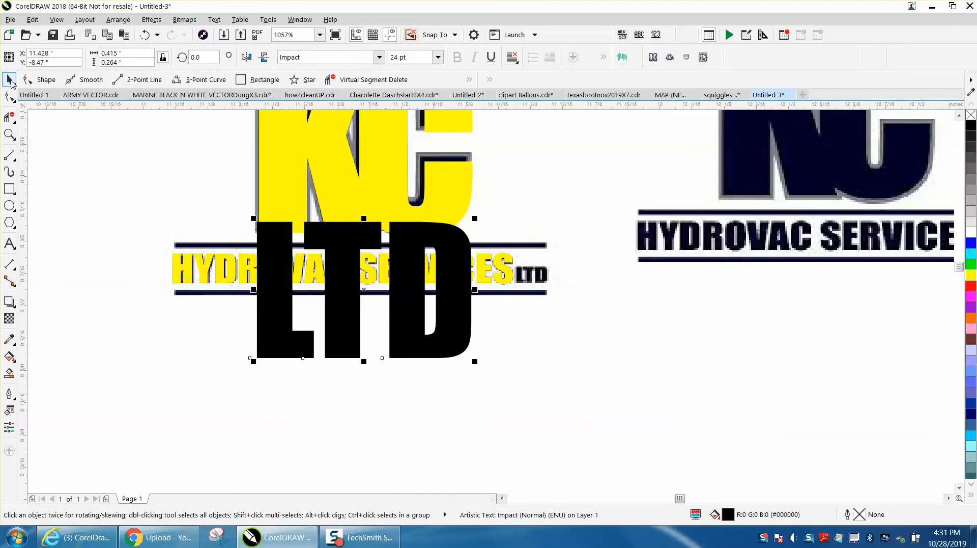
{"action": "left_click", "coordinate": [971, 276]}
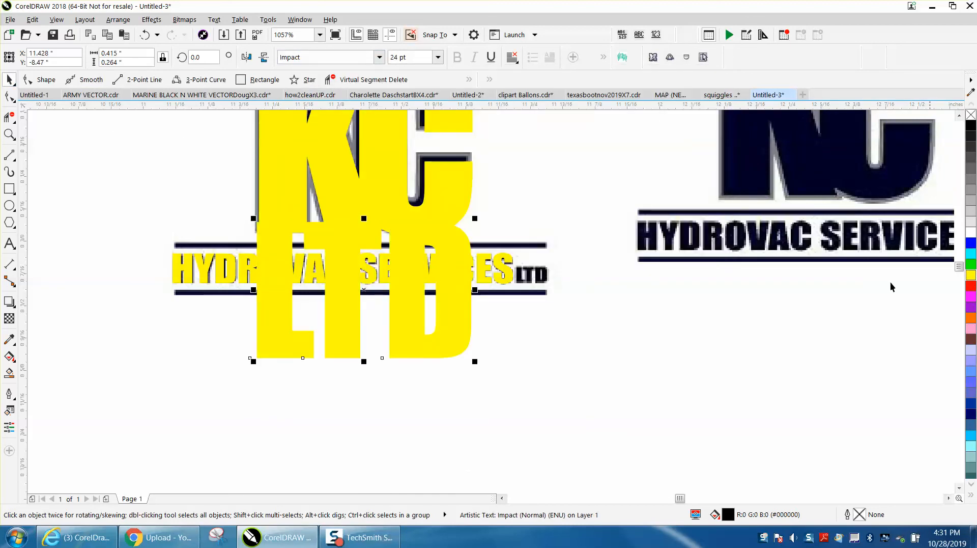
- Shrink the LTD text, place it over the bitmap's LTD, and widen it to about 0.06 inch to match
{"action": "left_click_drag", "start_coordinate": [475, 217], "coordinate": [462, 295]}
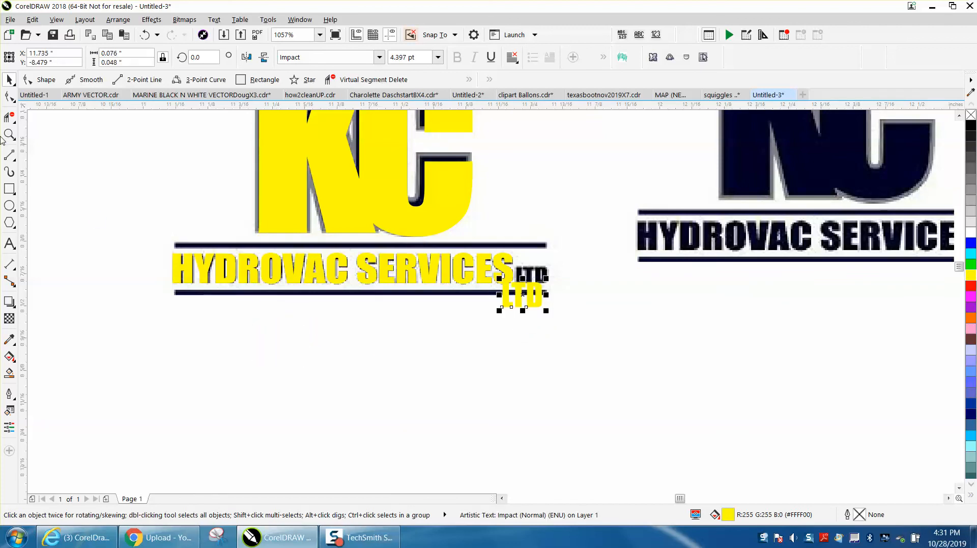
{"action": "left_click", "coordinate": [8, 137]}
{"action": "left_click_drag", "start_coordinate": [478, 244], "coordinate": [625, 346]}
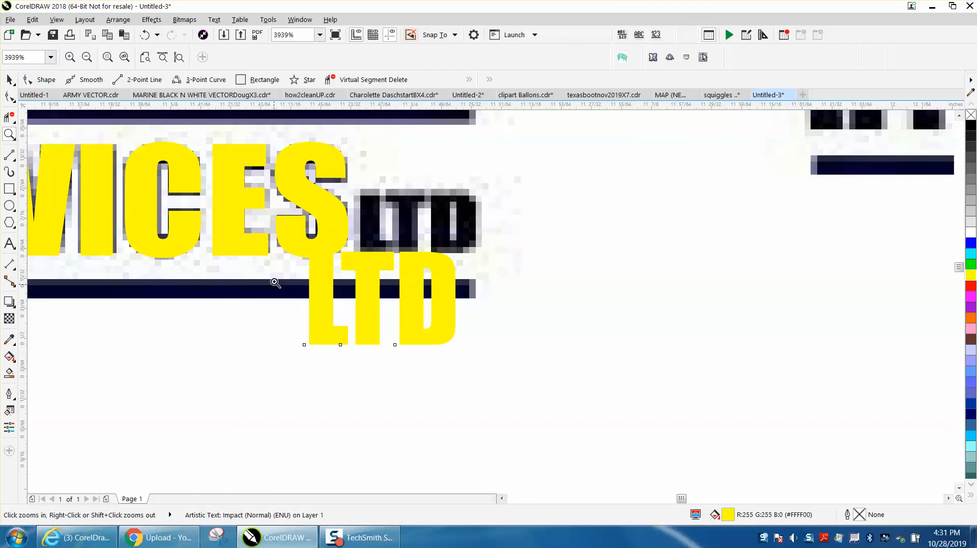
{"action": "left_click", "coordinate": [9, 80]}
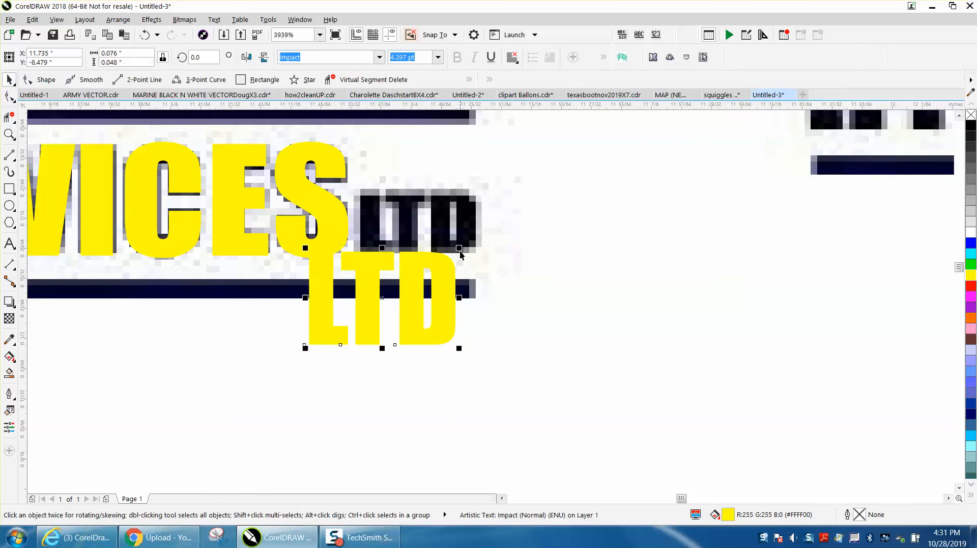
{"action": "left_click_drag", "start_coordinate": [460, 248], "coordinate": [405, 287]}
{"action": "left_click_drag", "start_coordinate": [354, 312], "coordinate": [411, 221]}
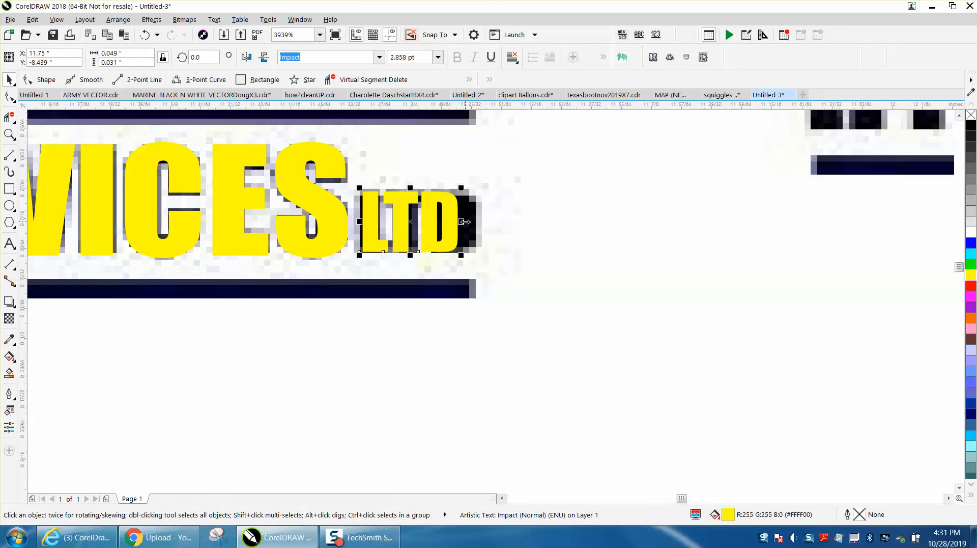
{"action": "left_click_drag", "start_coordinate": [473, 225], "coordinate": [491, 225]}
- Draw a 2-point line about 0.72 inch long along the bitmap's bar above HYDROVAC SERVICES
{"action": "scroll", "coordinate": [474, 265], "scroll_direction": "down", "scroll_amount": 4}
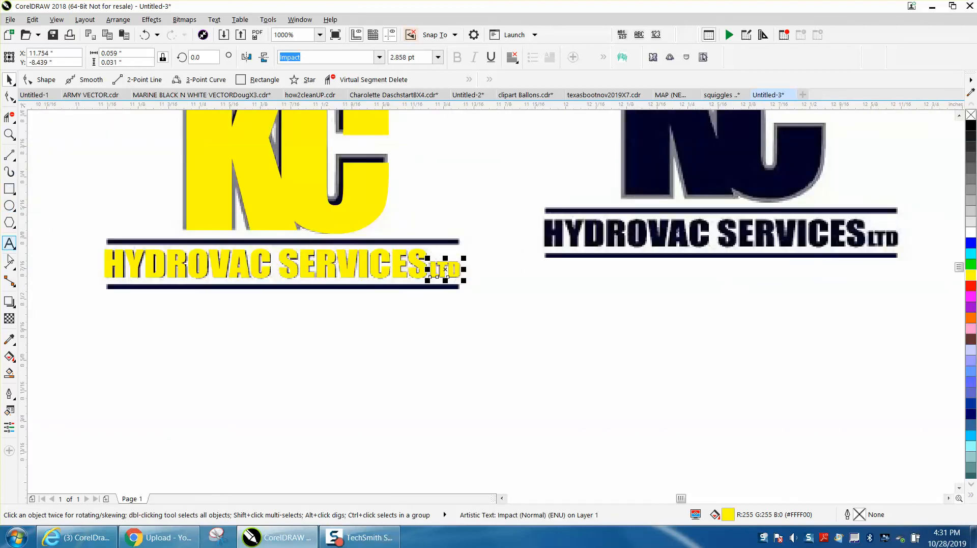
{"action": "left_click", "coordinate": [9, 158]}
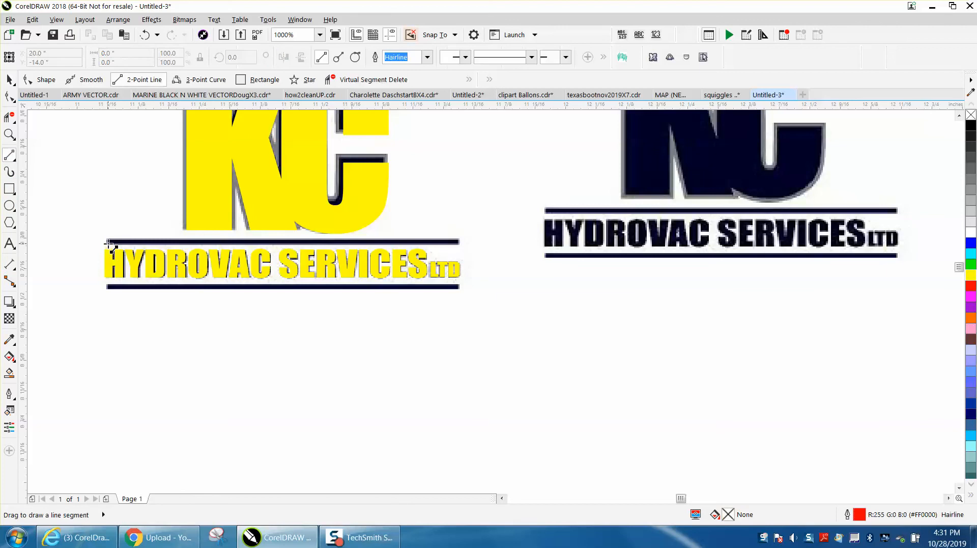
{"action": "left_click_drag", "start_coordinate": [110, 242], "coordinate": [460, 243]}
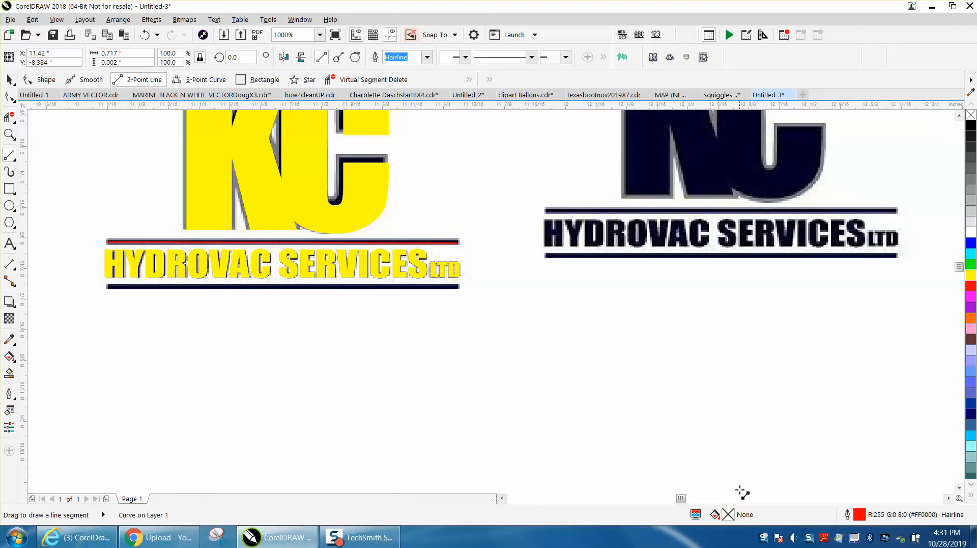
- Set the new line's outline to yellow with a width of 0.75 pt
{"action": "double_click", "coordinate": [859, 515]}
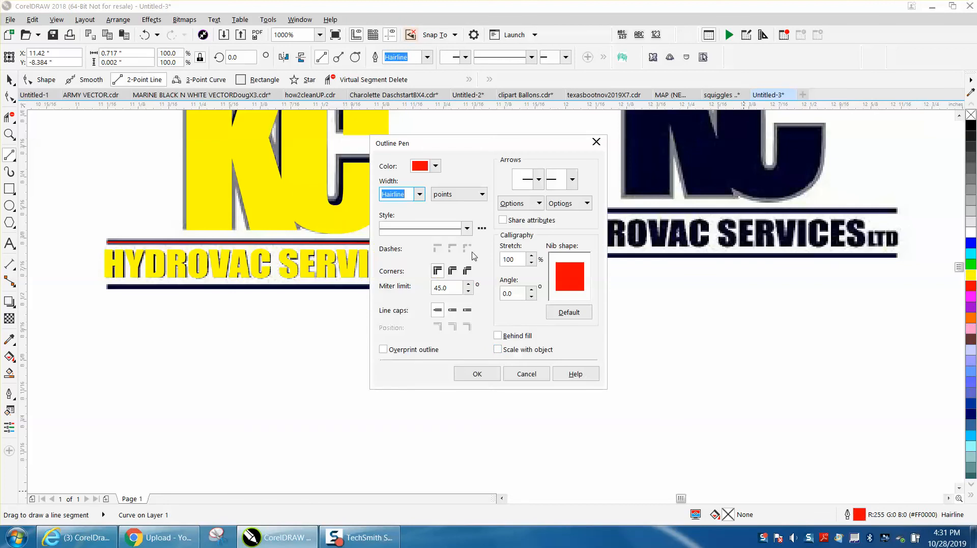
{"action": "left_click", "coordinate": [436, 166]}
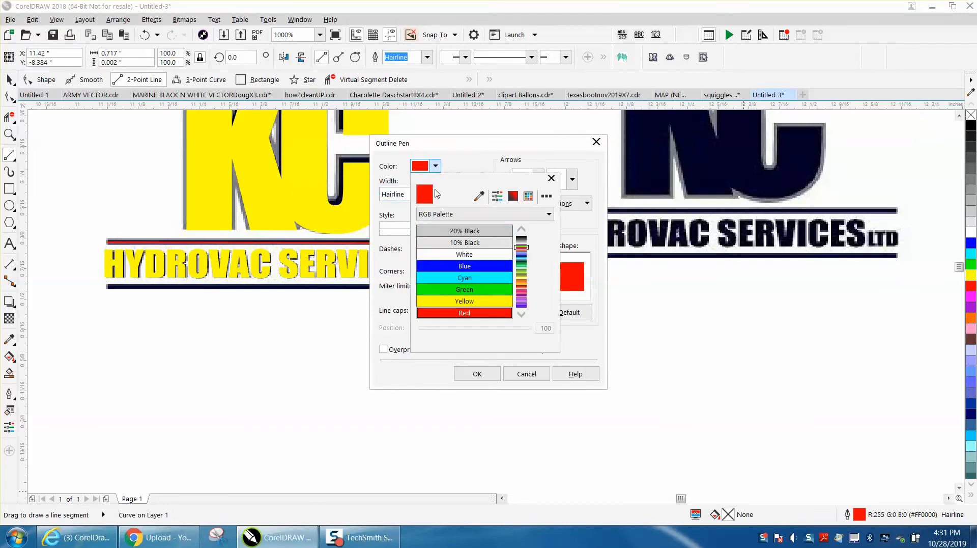
{"action": "left_click", "coordinate": [465, 300]}
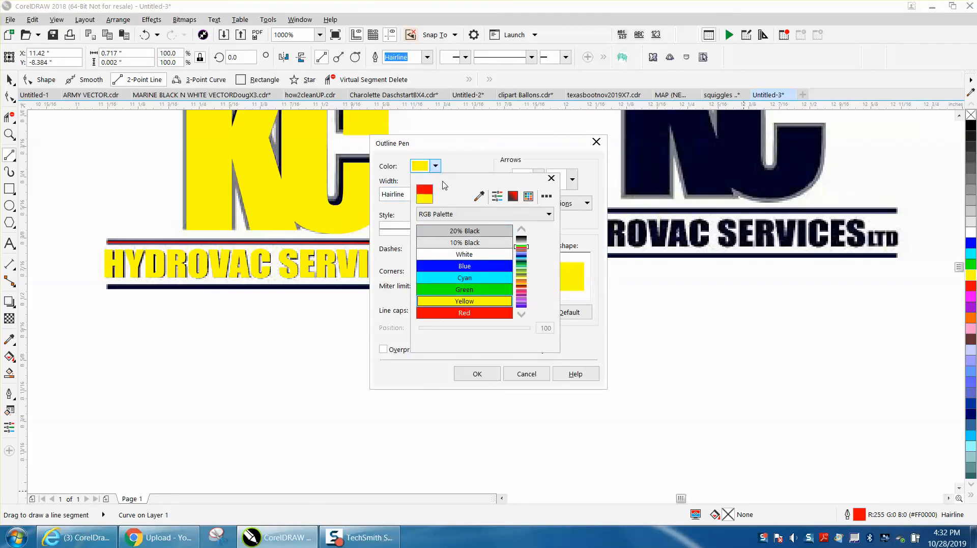
{"action": "left_click", "coordinate": [436, 166]}
{"action": "left_click", "coordinate": [420, 194]}
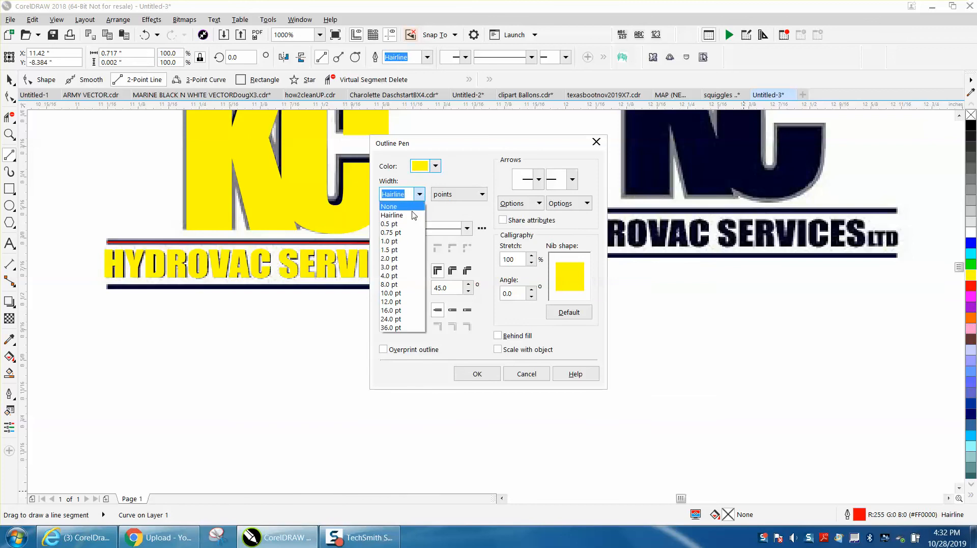
{"action": "left_click", "coordinate": [397, 234]}
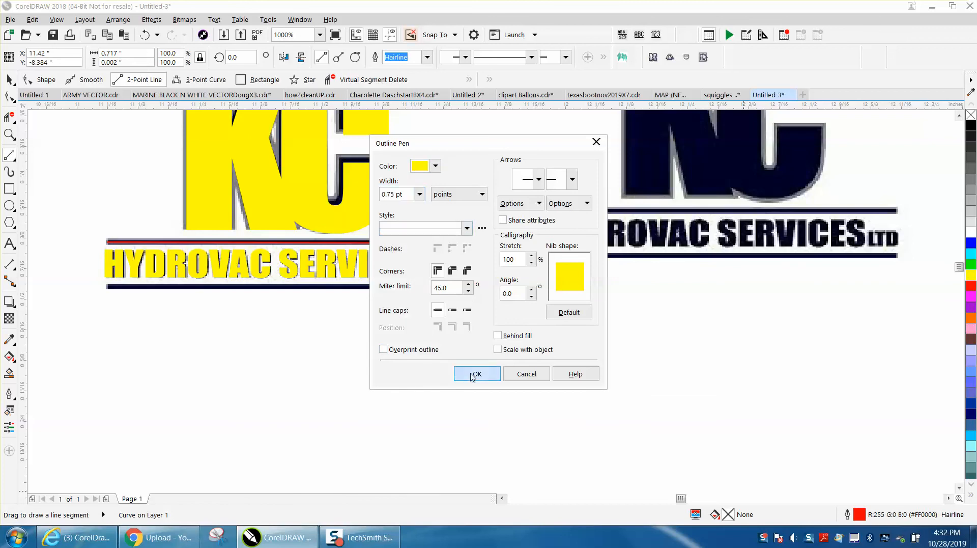
{"action": "left_click", "coordinate": [473, 373]}
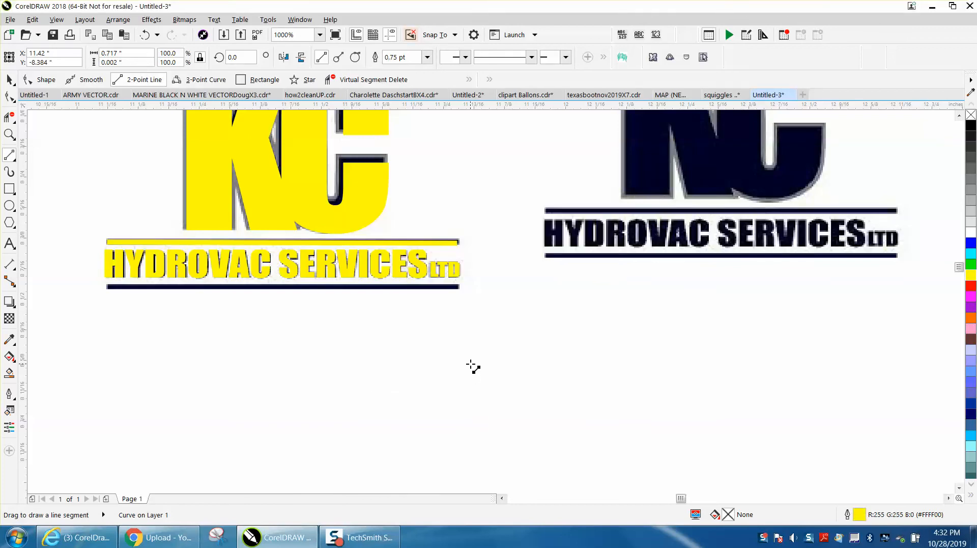
{"action": "left_click", "coordinate": [9, 80]}
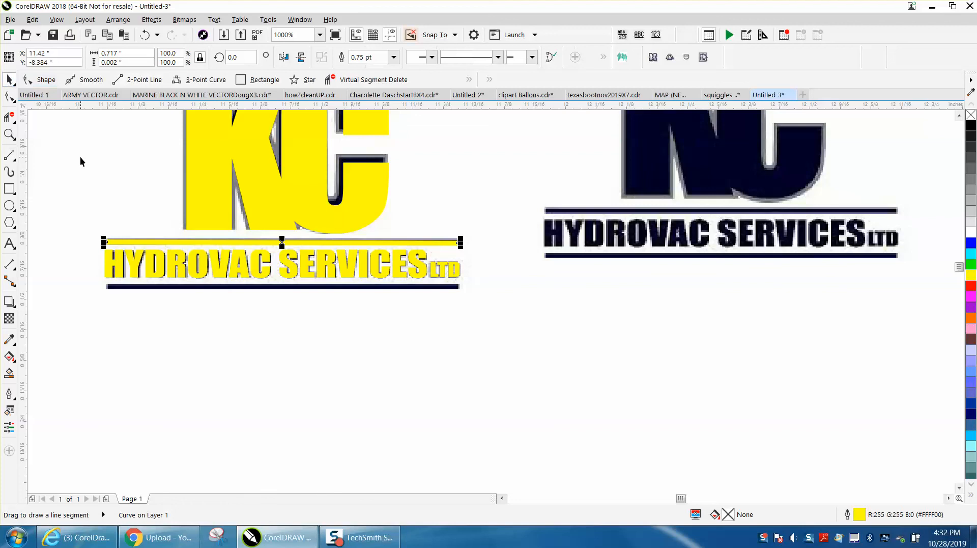
{"action": "left_click", "coordinate": [400, 321]}
{"action": "left_click_drag", "start_coordinate": [400, 321], "coordinate": [635, 372]}
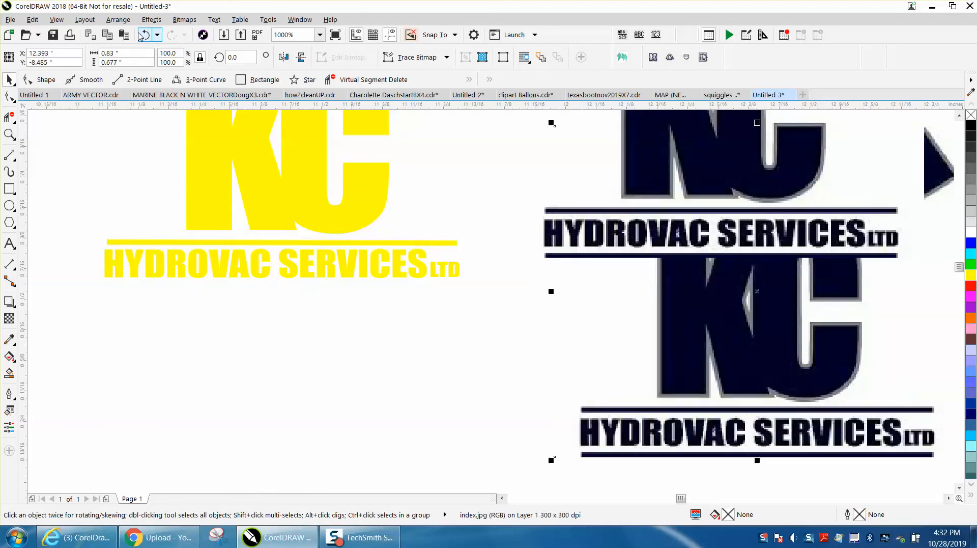
{"action": "left_click", "coordinate": [143, 37]}
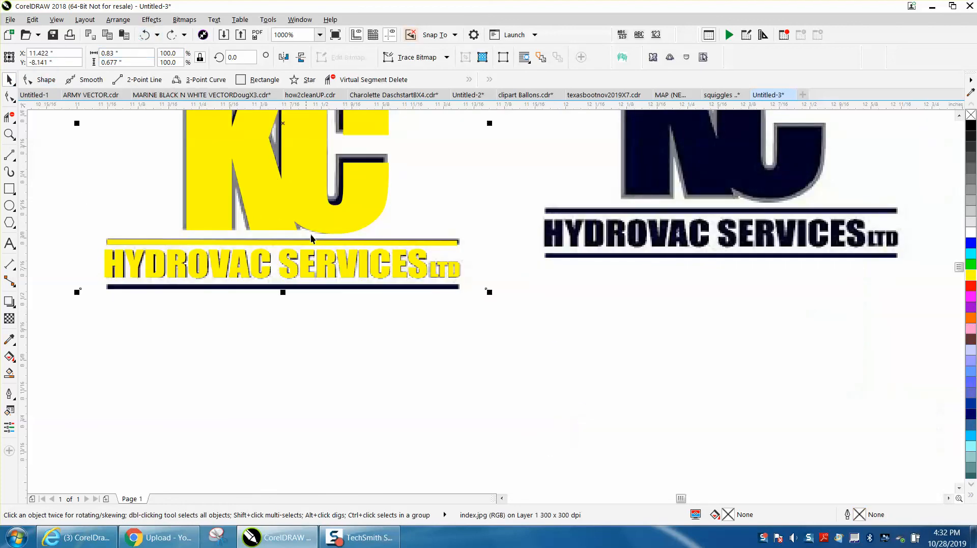
{"action": "left_click", "coordinate": [10, 117]}
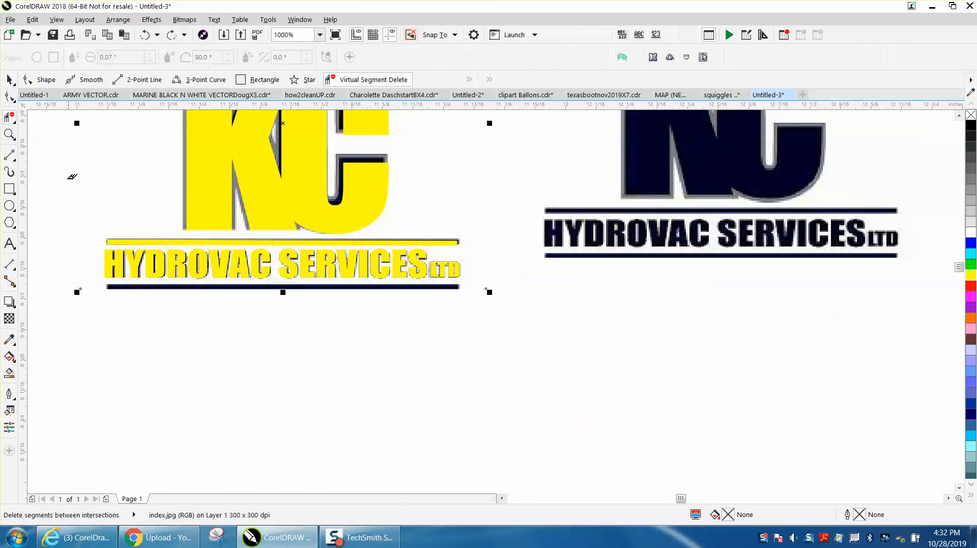
- Set the nudge distance to 0.001 inch and nudge the yellow line above HYDROVAC SERVICES up 0.002 inch, centring it on the bitmap's bar
{"action": "left_click", "coordinate": [9, 134]}
{"action": "left_click_drag", "start_coordinate": [513, 347], "coordinate": [534, 342]}
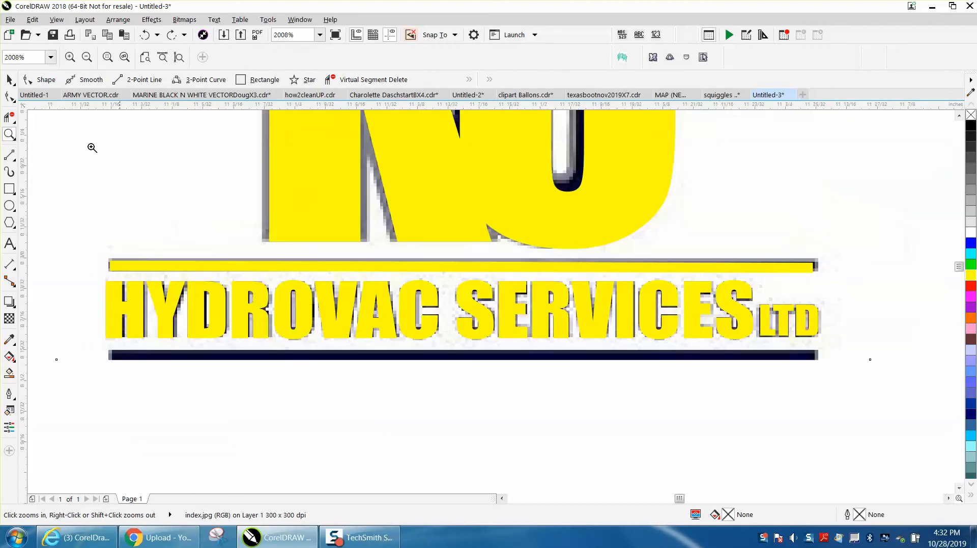
{"action": "left_click", "coordinate": [10, 80]}
{"action": "left_click", "coordinate": [90, 358]}
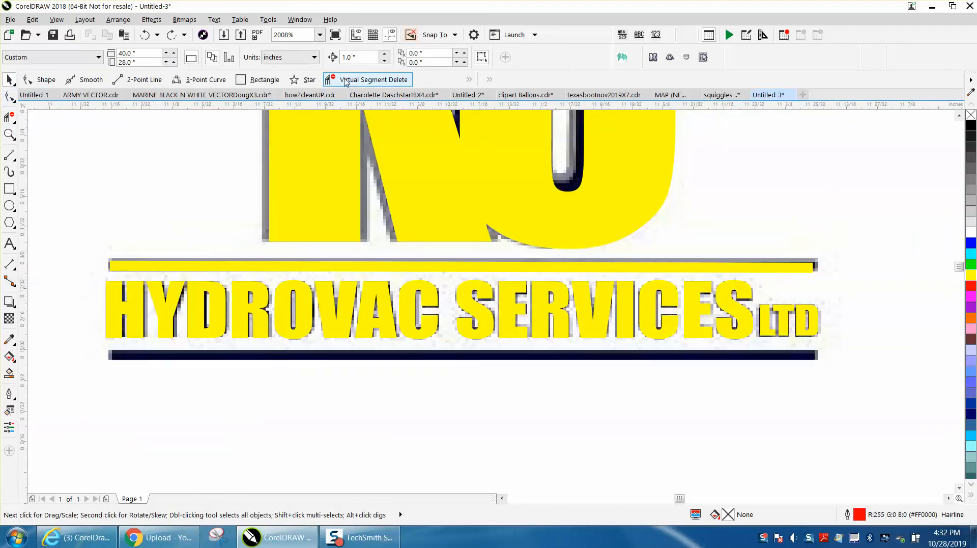
{"action": "type", "text": ".0"}
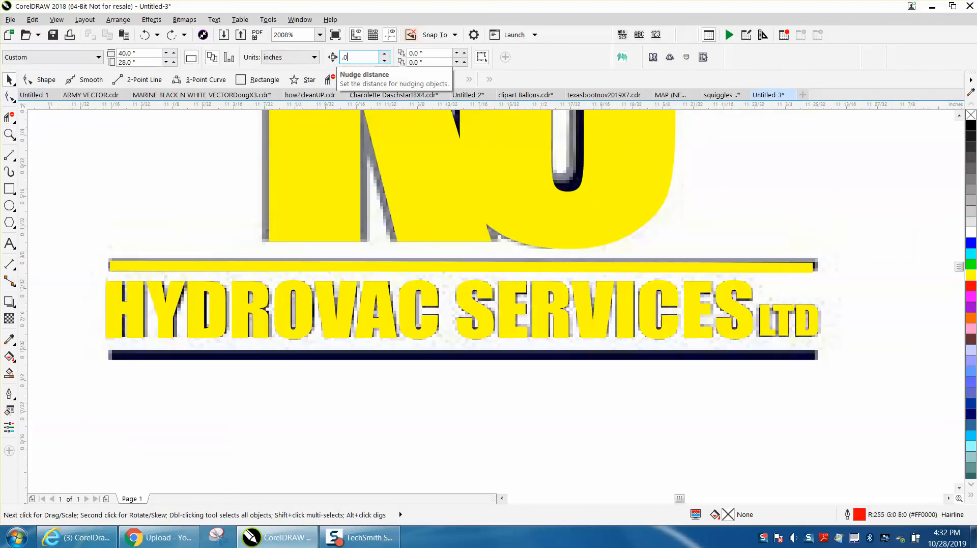
{"action": "type", "text": "01"}
{"action": "left_click", "coordinate": [481, 265]}
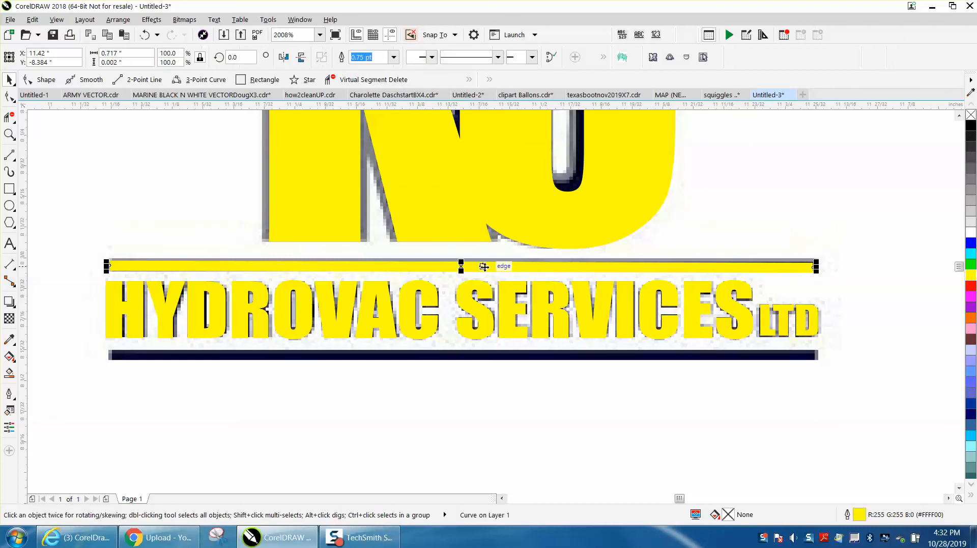
{"action": "key", "text": "Up"}
{"action": "key", "text": "Up"}
{"action": "key", "text": "Up"}
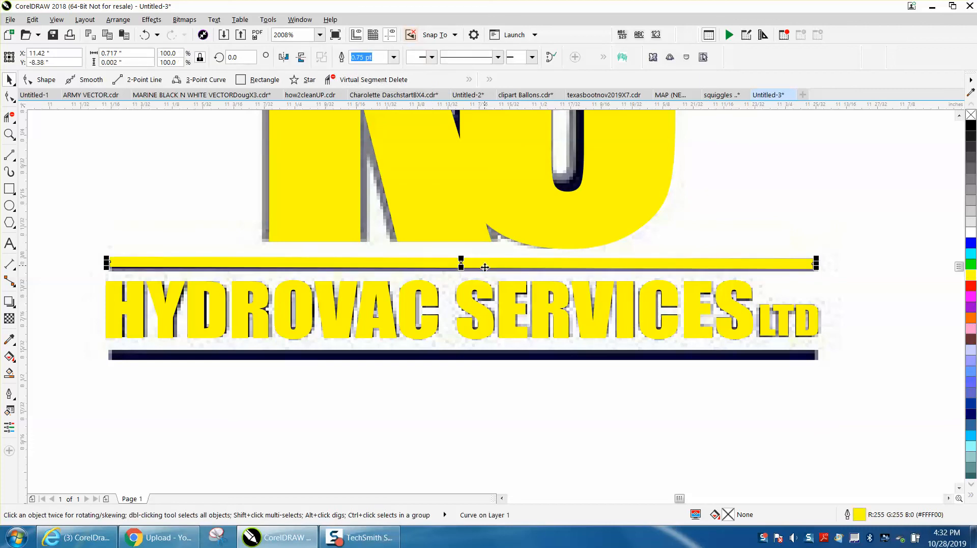
{"action": "key", "text": "Down"}
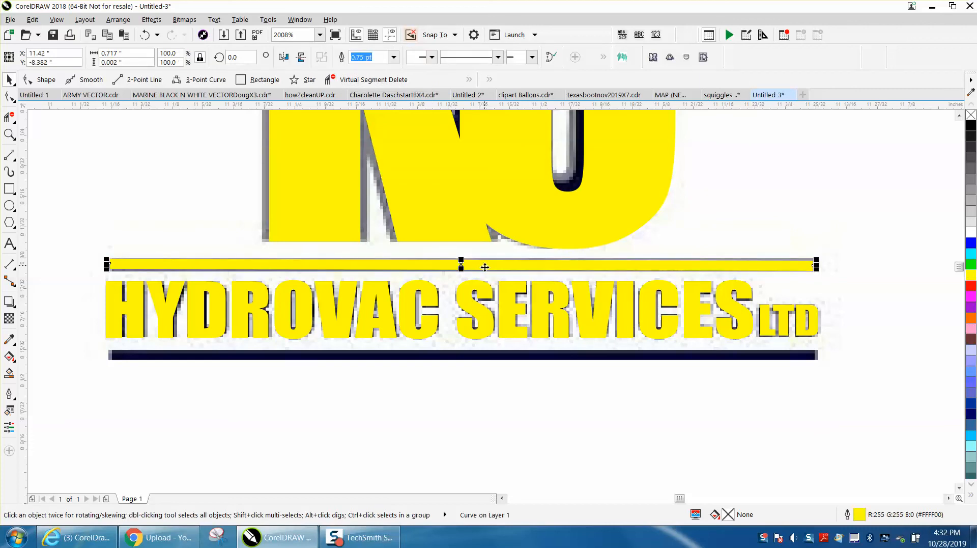
- Duplicate the yellow line and nudge the copy down about 0.093 inch onto the bitmap's bar beneath HYDROVAC SERVICES
{"action": "key", "text": "plus"}
{"action": "key", "text": "Down"}
{"action": "key", "text": "Down"}
{"action": "key", "text": "Down"}
{"action": "key", "text": "Down"}
{"action": "key", "text": "Down"}
{"action": "key", "text": "Down"}
{"action": "key", "text": "Down"}
{"action": "key", "text": "Down"}
{"action": "key", "text": "Down"}
{"action": "key", "text": "Down"}
{"action": "key", "text": "Down"}
{"action": "key", "text": "Down"}
{"action": "key", "text": "Down"}
{"action": "key", "text": "Down"}
{"action": "key", "text": "Down"}
{"action": "key", "text": "Down"}
{"action": "key", "text": "Down"}
{"action": "key", "text": "Down"}
{"action": "key", "text": "Down"}
{"action": "key", "text": "Down"}
{"action": "key", "text": "Down"}
{"action": "key", "text": "Down"}
{"action": "key", "text": "Down"}
{"action": "key", "text": "Down"}
{"action": "key", "text": "Down"}
{"action": "key", "text": "Down"}
{"action": "key", "text": "Down"}
{"action": "key", "text": "Down"}
{"action": "key", "text": "Down"}
{"action": "key", "text": "Down"}
{"action": "key", "text": "Down"}
{"action": "key", "text": "Down"}
{"action": "key", "text": "Down"}
{"action": "key", "text": "Down"}
{"action": "key", "text": "Down"}
{"action": "key", "text": "Down"}
{"action": "key", "text": "Down"}
{"action": "key", "text": "Down"}
{"action": "key", "text": "Down"}
{"action": "key", "text": "Down"}
{"action": "key", "text": "Down"}
{"action": "key", "text": "Down"}
{"action": "key", "text": "Down"}
{"action": "key", "text": "Down"}
{"action": "key", "text": "Down"}
{"action": "key", "text": "Down"}
{"action": "key", "text": "Down"}
{"action": "key", "text": "Down"}
{"action": "key", "text": "Down"}
{"action": "key", "text": "Down"}
{"action": "key", "text": "Down"}
{"action": "key", "text": "Down"}
{"action": "key", "text": "Down"}
{"action": "key", "text": "Down"}
{"action": "key", "text": "Down"}
{"action": "key", "text": "Down"}
{"action": "key", "text": "Down"}
{"action": "key", "text": "Down"}
{"action": "key", "text": "Down"}
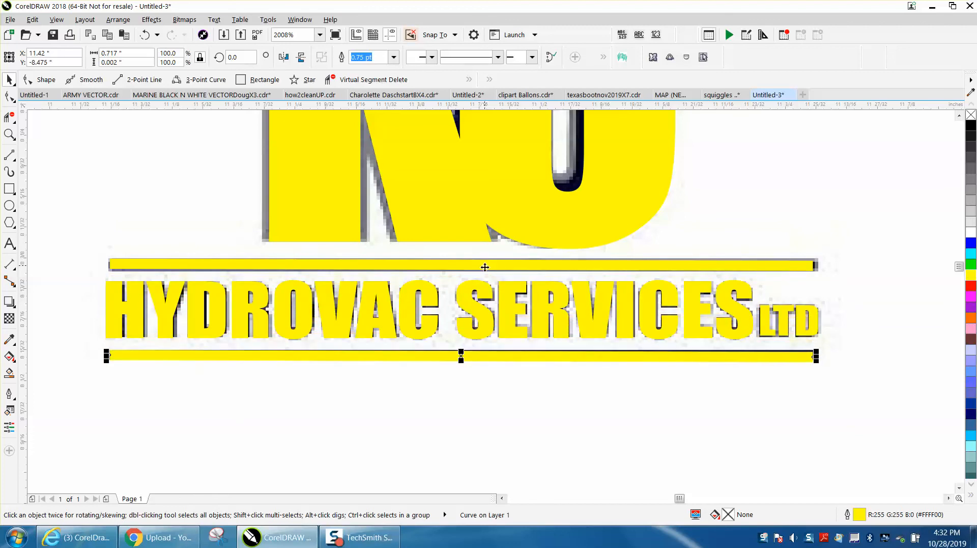
{"action": "scroll", "coordinate": [450, 312], "scroll_direction": "down", "scroll_amount": 2}
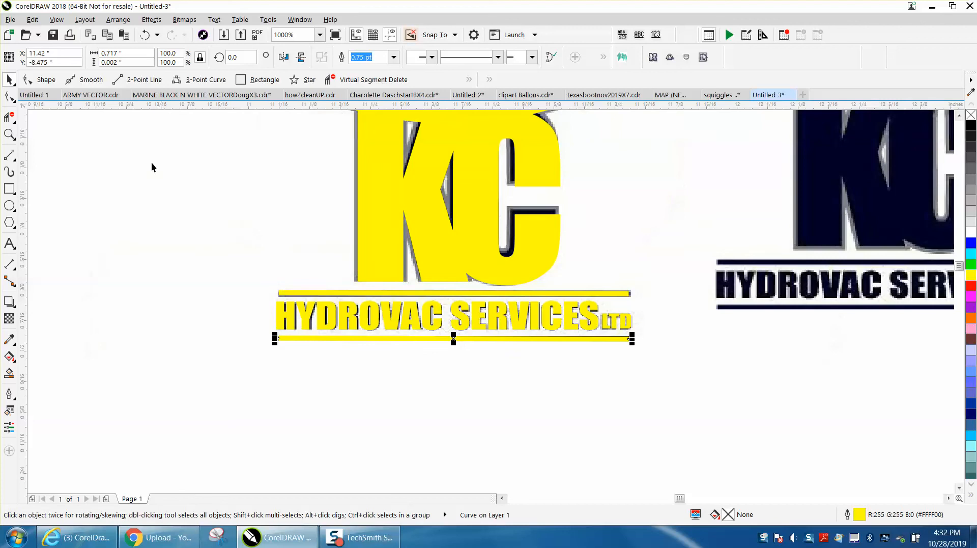
- Set the nudge distance to 1 inch and nudge the source bitmap 2 inches left, out from behind the yellow artwork
{"action": "left_click", "coordinate": [321, 196]}
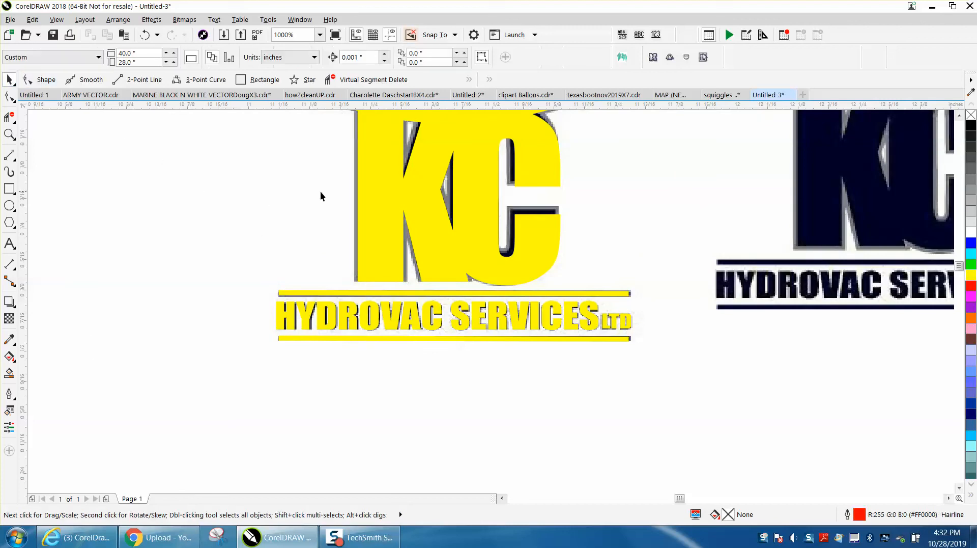
{"action": "left_click", "coordinate": [356, 186]}
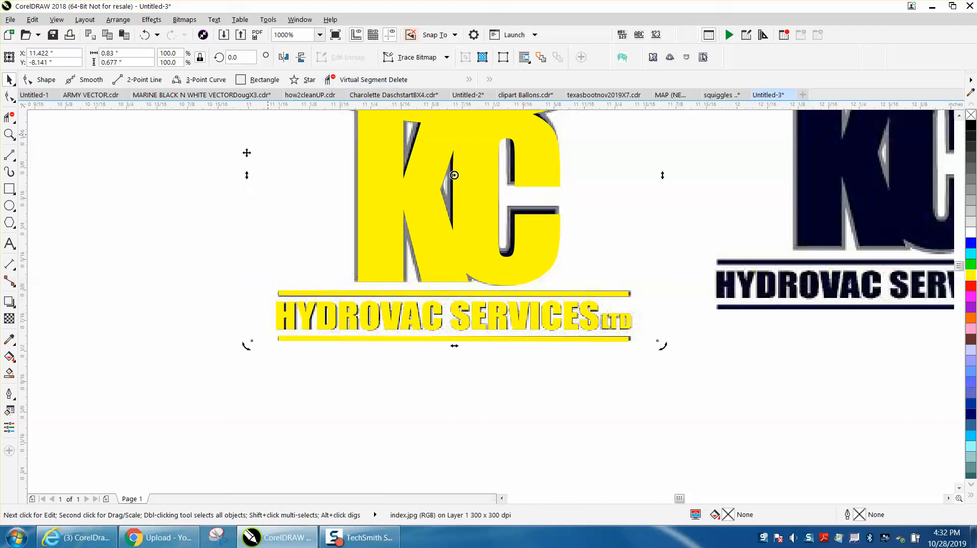
{"action": "left_click", "coordinate": [256, 127]}
{"action": "double_click", "coordinate": [359, 57]}
{"action": "type", "text": "1"}
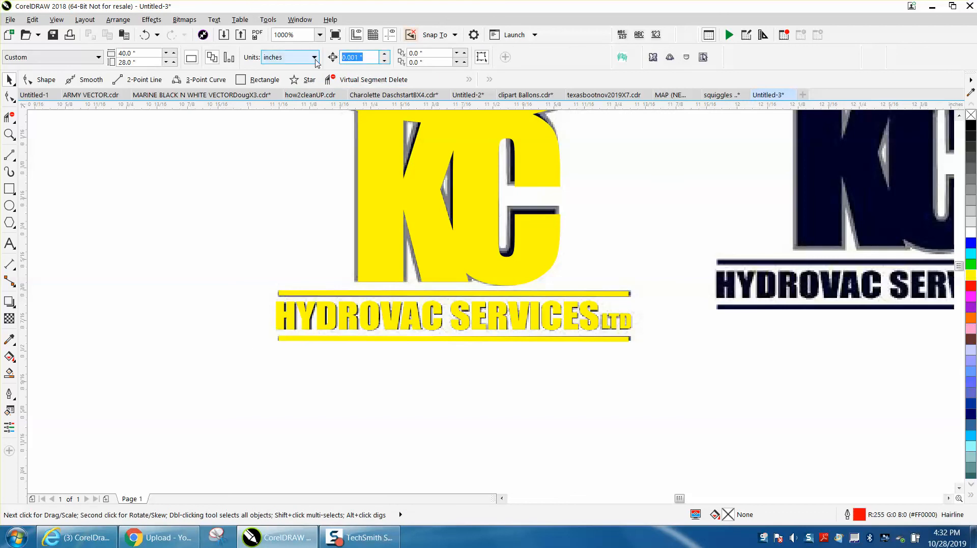
{"action": "left_click", "coordinate": [355, 171]}
{"action": "scroll", "coordinate": [362, 172], "scroll_direction": "down", "scroll_amount": 1}
{"action": "key", "text": "Left"}
{"action": "key", "text": "Left"}
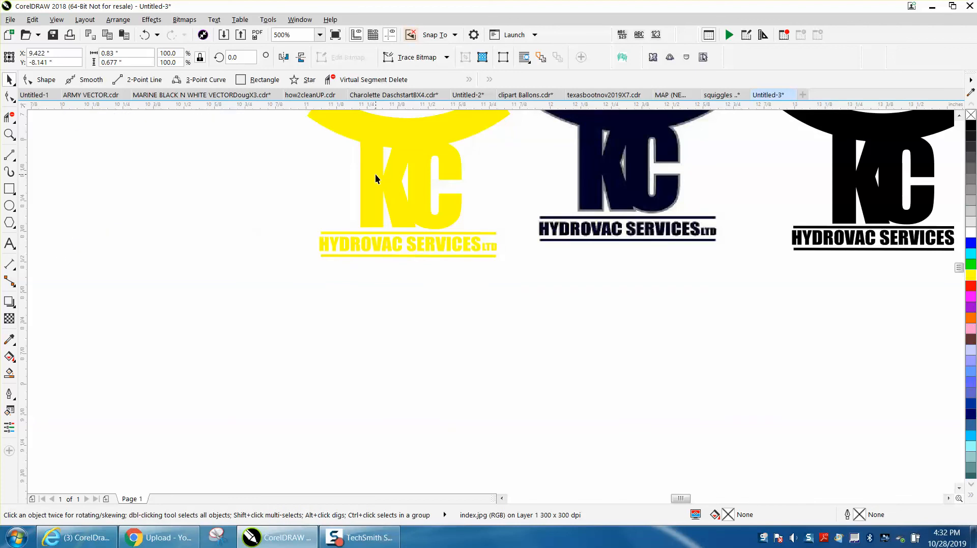
- Select the entire yellow vector logo and fill it with black
{"action": "scroll", "coordinate": [387, 182], "scroll_direction": "down", "scroll_amount": 1}
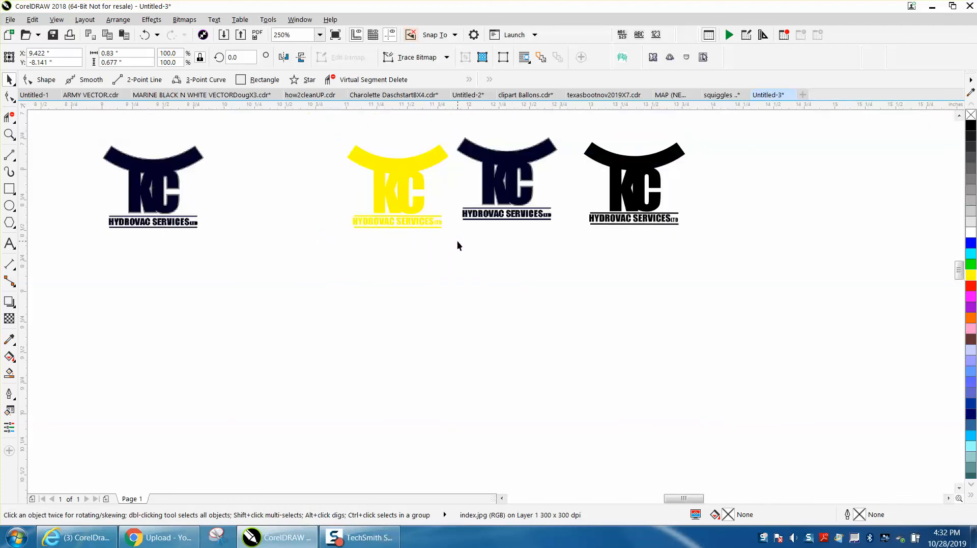
{"action": "left_click_drag", "start_coordinate": [456, 241], "coordinate": [456, 241]}
{"action": "left_click", "coordinate": [970, 125]}
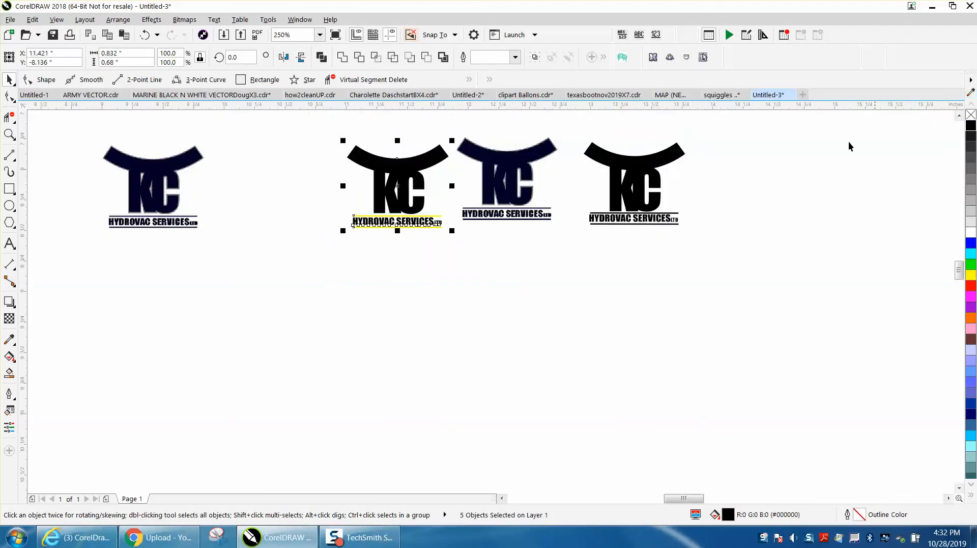
- Try a black outline on the HYDROVAC SERVICES LTD text and both bars together, then undo it
{"action": "left_click_drag", "start_coordinate": [332, 204], "coordinate": [332, 210]}
{"action": "left_click_drag", "start_coordinate": [455, 236], "coordinate": [454, 237]}
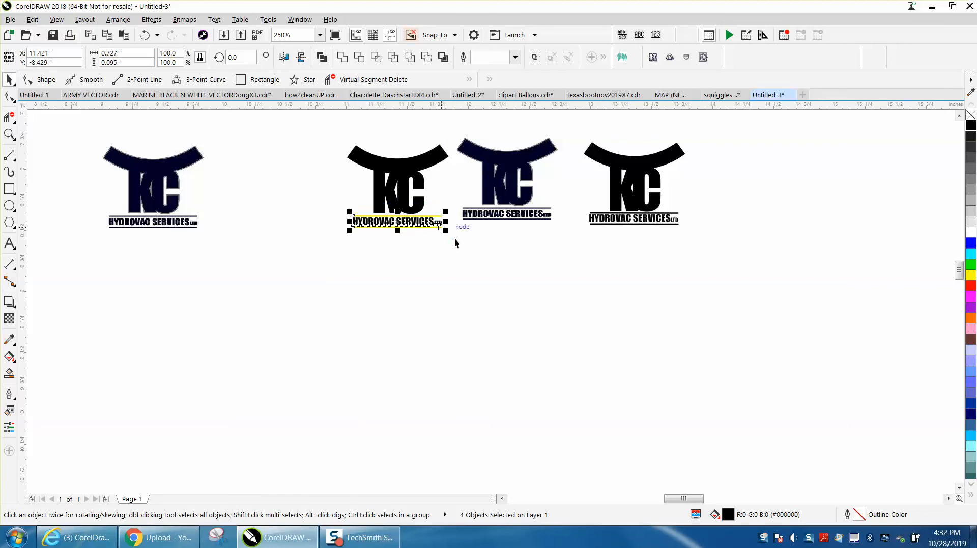
{"action": "right_click", "coordinate": [971, 125]}
{"action": "left_click", "coordinate": [9, 133]}
{"action": "left_click_drag", "start_coordinate": [332, 200], "coordinate": [471, 248]}
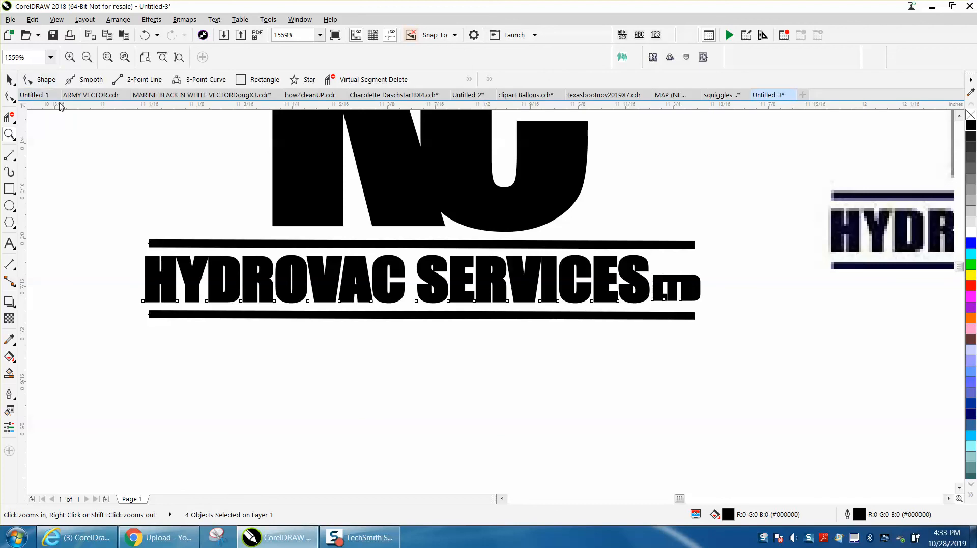
{"action": "left_click", "coordinate": [145, 35]}
- Select only the two yellow bars around HYDROVAC SERVICES and set their outline color to black
{"action": "left_click", "coordinate": [15, 80]}
{"action": "left_click", "coordinate": [216, 238]}
{"action": "left_click", "coordinate": [218, 243]}
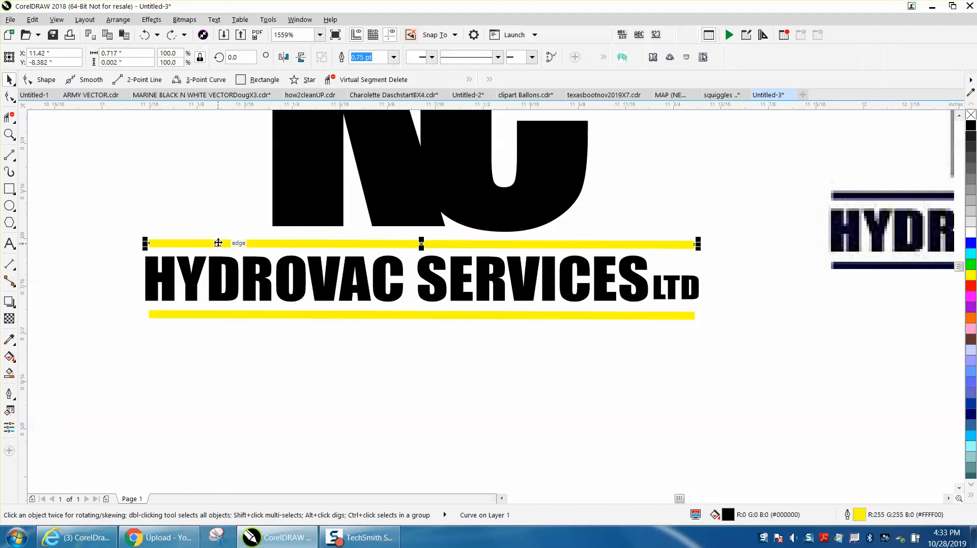
{"action": "left_click", "coordinate": [254, 314], "text": "shift"}
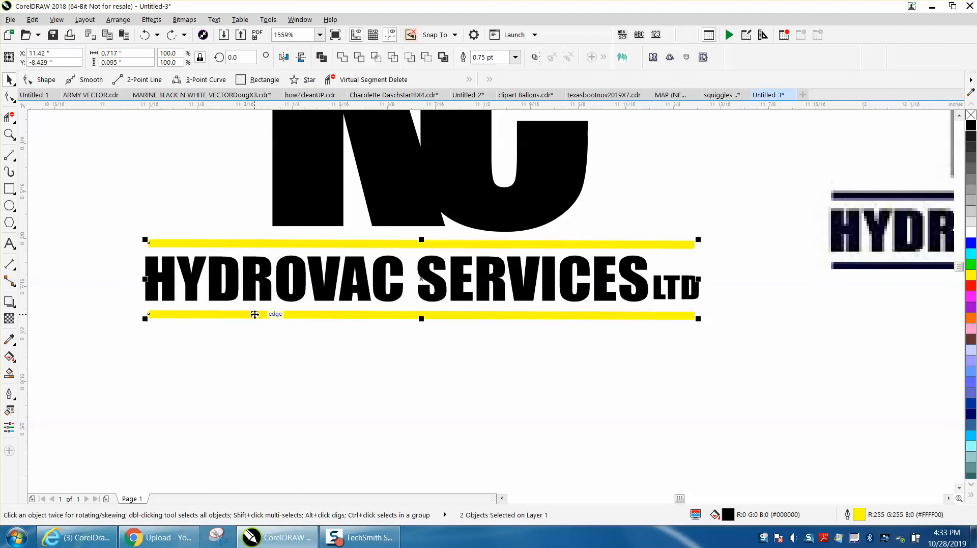
{"action": "left_click", "coordinate": [971, 127]}
{"action": "scroll", "coordinate": [723, 281], "scroll_direction": "down", "scroll_amount": 1}
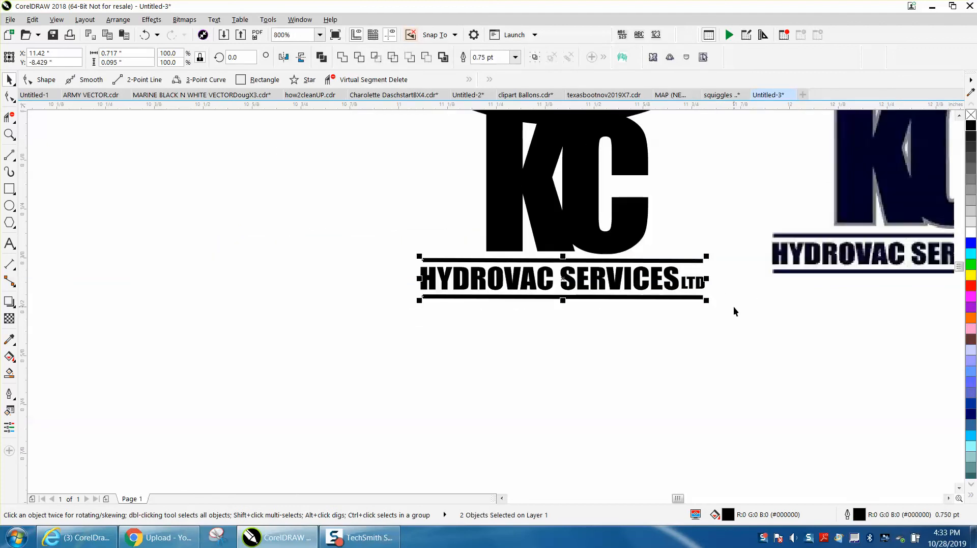
- Move the source bitmap right, close beside the black vector logo, and examine the opening of its C
{"action": "scroll", "coordinate": [735, 310], "scroll_direction": "down", "scroll_amount": 1}
{"action": "left_click_drag", "start_coordinate": [283, 210], "coordinate": [497, 212]}
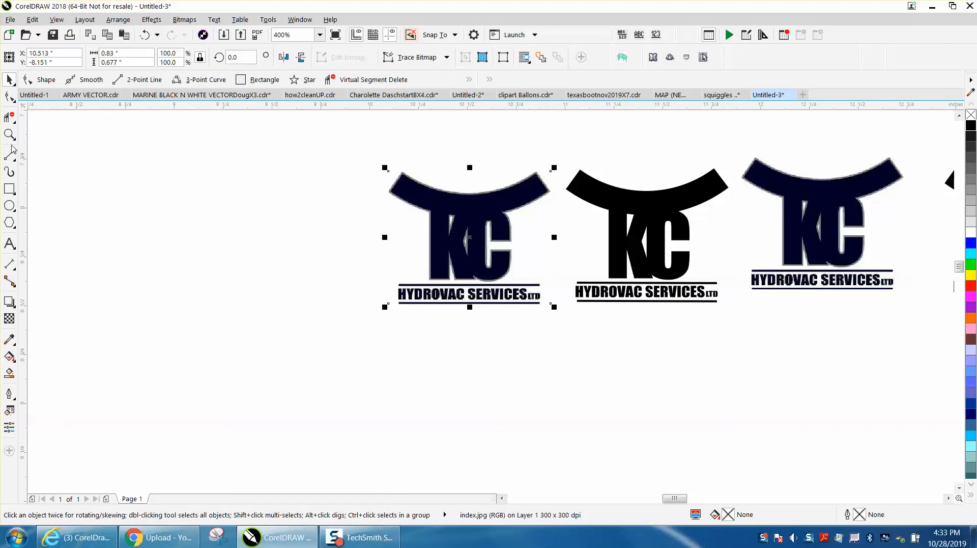
{"action": "left_click", "coordinate": [8, 135]}
{"action": "left_click_drag", "start_coordinate": [468, 229], "coordinate": [485, 263]}
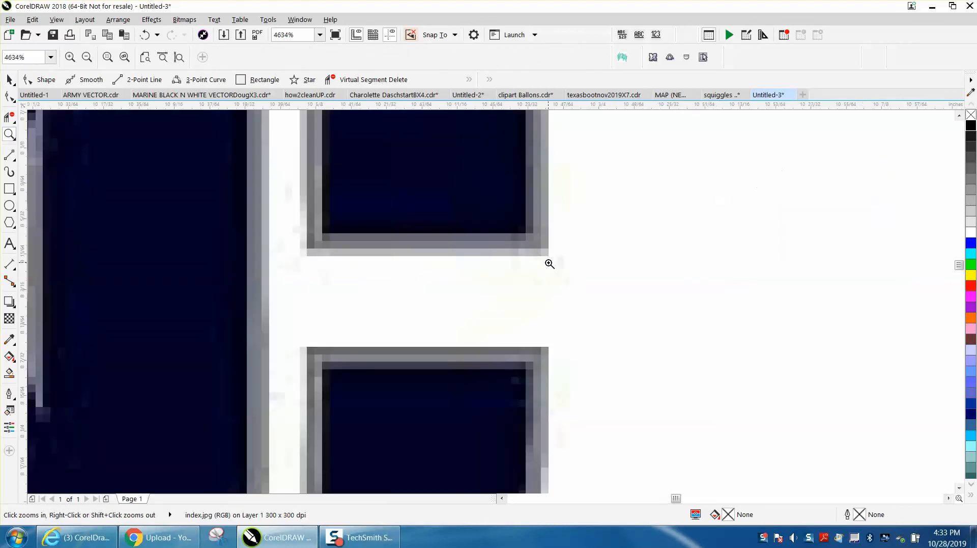
{"action": "scroll", "coordinate": [456, 260], "scroll_direction": "down", "scroll_amount": 6}
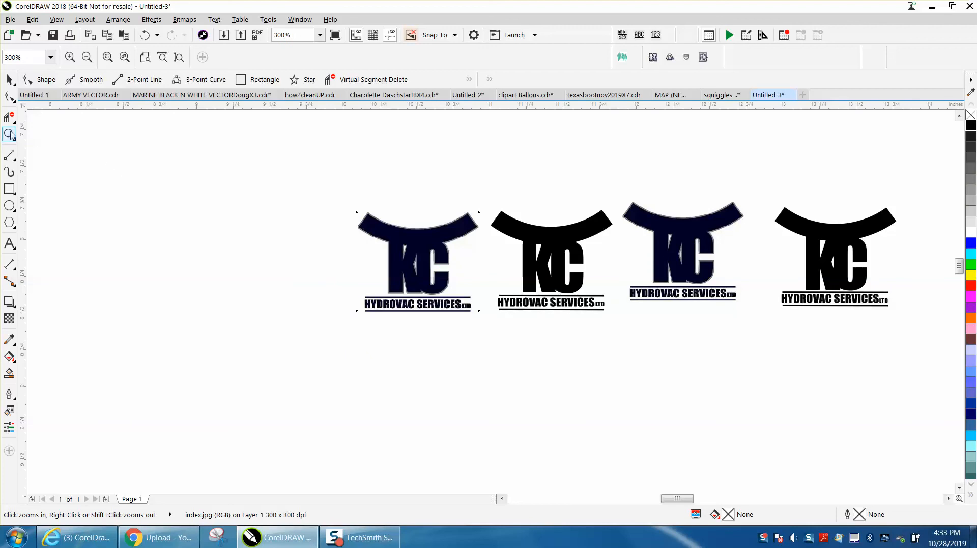
- Try to nudge the end nodes of the vector C's upper arm down by 1 inch, then undo the move
{"action": "left_click_drag", "start_coordinate": [562, 250], "coordinate": [630, 294]}
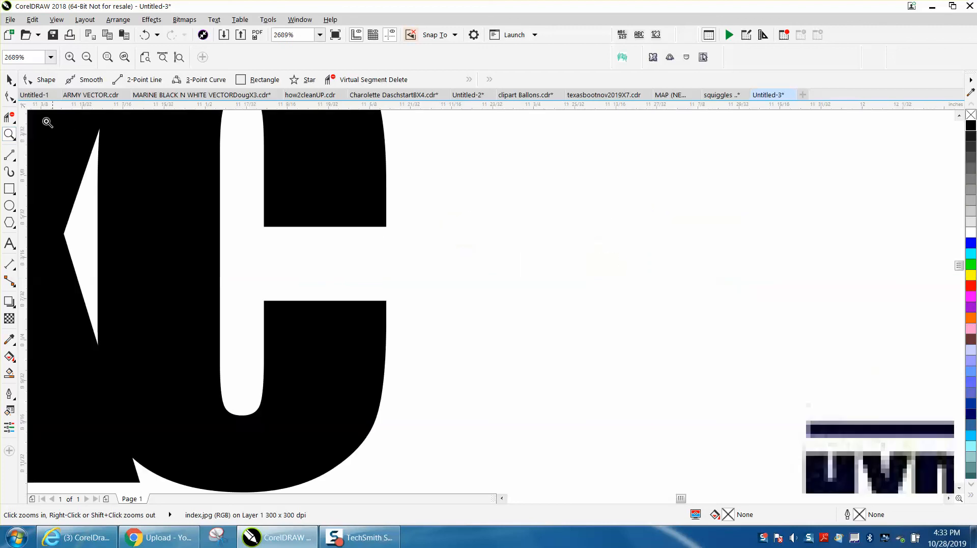
{"action": "left_click", "coordinate": [9, 97]}
{"action": "left_click", "coordinate": [312, 216]}
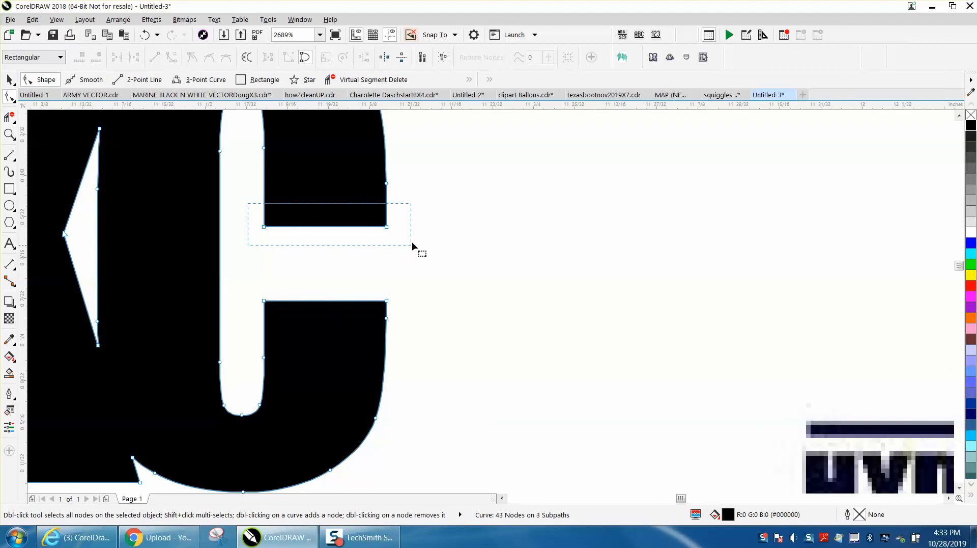
{"action": "left_click_drag", "start_coordinate": [410, 245], "coordinate": [412, 241]}
{"action": "key", "text": "Down"}
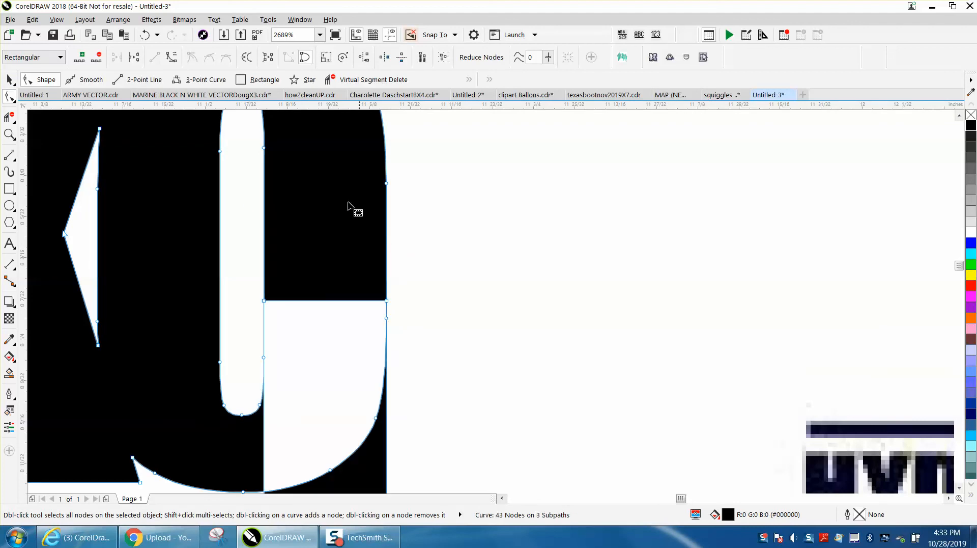
{"action": "left_click", "coordinate": [145, 35]}
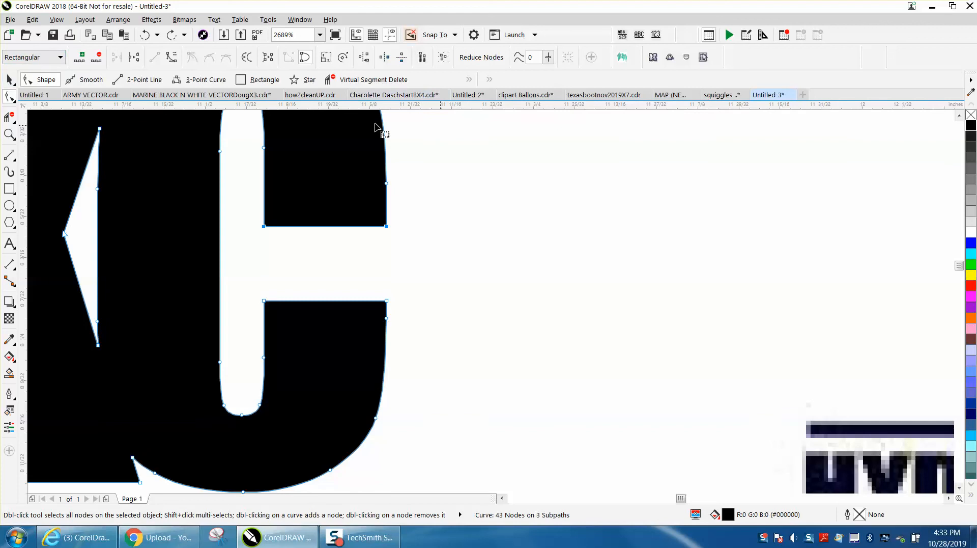
- Set the nudge distance to 0.001 inch and nudge the end nodes of the C's upper arm down one increment
{"action": "left_click", "coordinate": [9, 77]}
{"action": "left_click", "coordinate": [648, 172]}
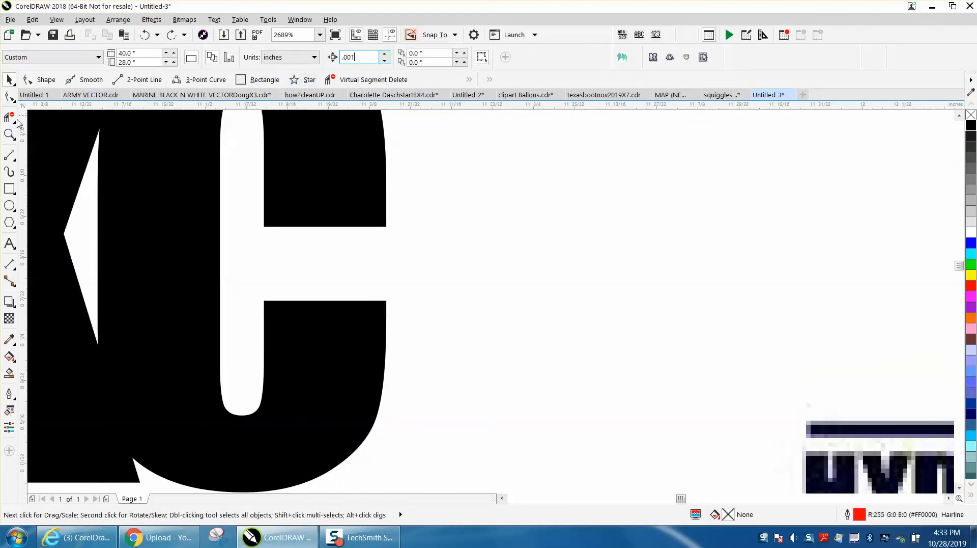
{"action": "key", "text": "Return"}
{"action": "left_click", "coordinate": [9, 96]}
{"action": "left_click", "coordinate": [294, 219]}
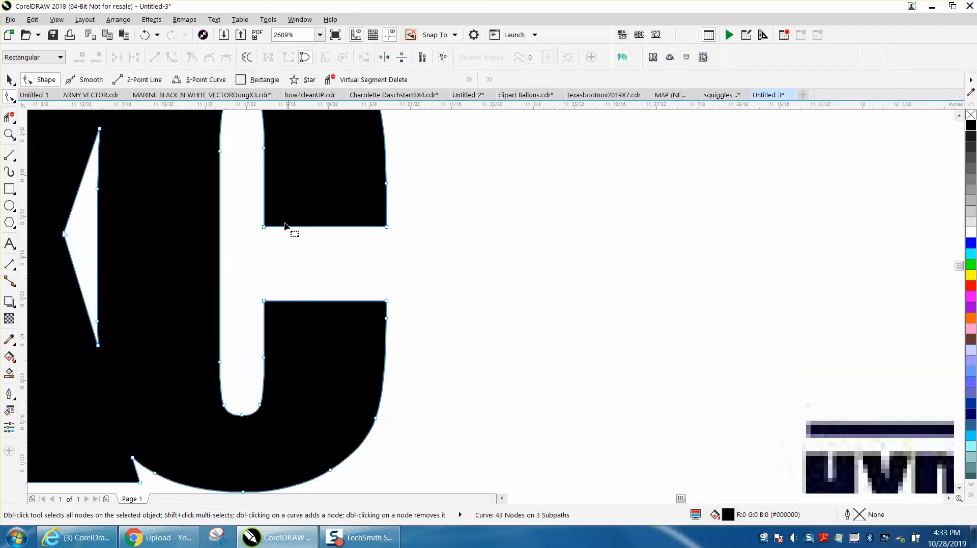
{"action": "key", "text": "Down"}
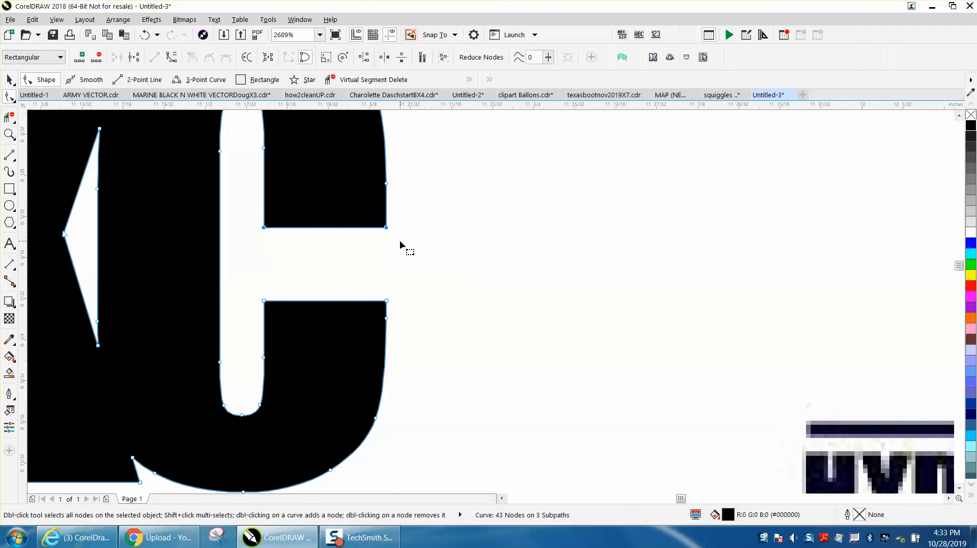
- Select the two end nodes of the C's lower arm and nudge them up about 0.007 inch
{"action": "left_click_drag", "start_coordinate": [410, 295], "coordinate": [243, 293]}
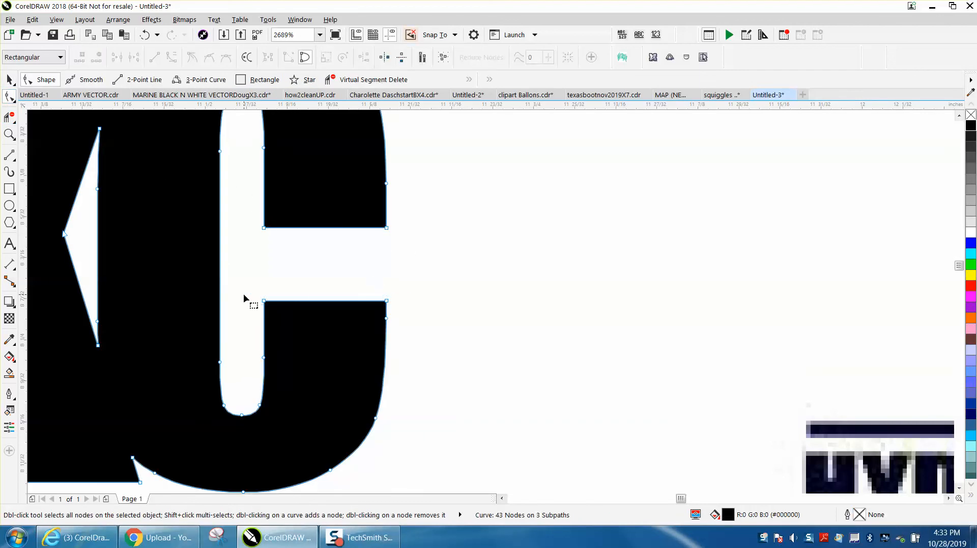
{"action": "left_click_drag", "start_coordinate": [405, 296], "coordinate": [250, 304]}
{"action": "key", "text": "Up"}
{"action": "key", "text": "Up"}
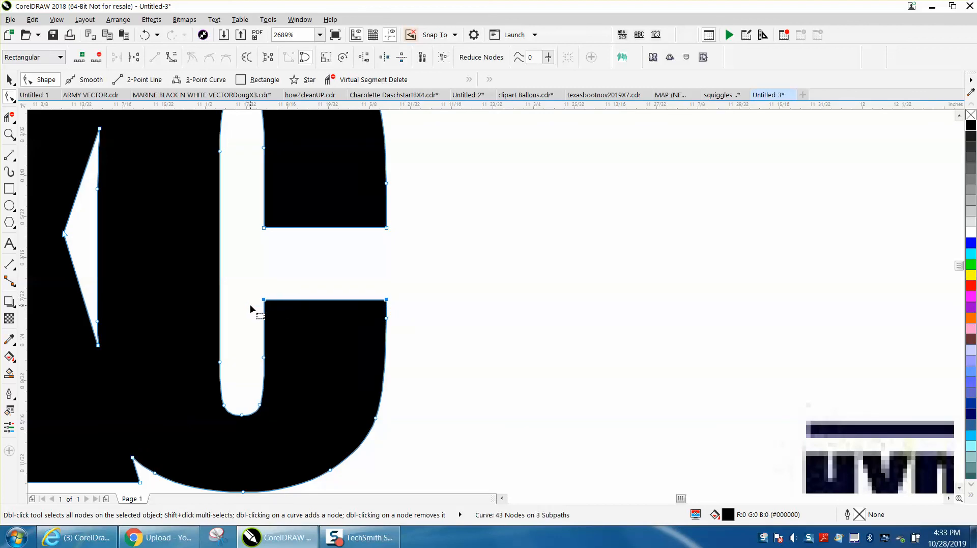
{"action": "key", "text": "Up"}
{"action": "key", "text": "Up"}
{"action": "key", "text": "Up"}
{"action": "key", "text": "Up"}
{"action": "key", "text": "Up"}
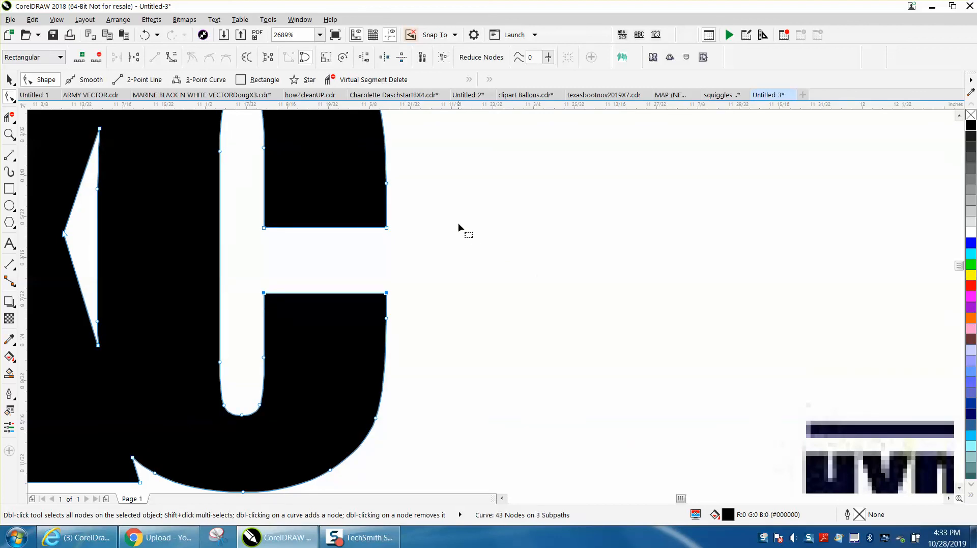
- Nudge the two end nodes of the C's upper arm slightly further down to narrow the opening, and deselect the logo
{"action": "left_click_drag", "start_coordinate": [449, 210], "coordinate": [249, 236]}
{"action": "key", "text": "Down"}
{"action": "key", "text": "Down"}
{"action": "key", "text": "Down"}
{"action": "key", "text": "Down"}
{"action": "key", "text": "Down"}
{"action": "key", "text": "Down"}
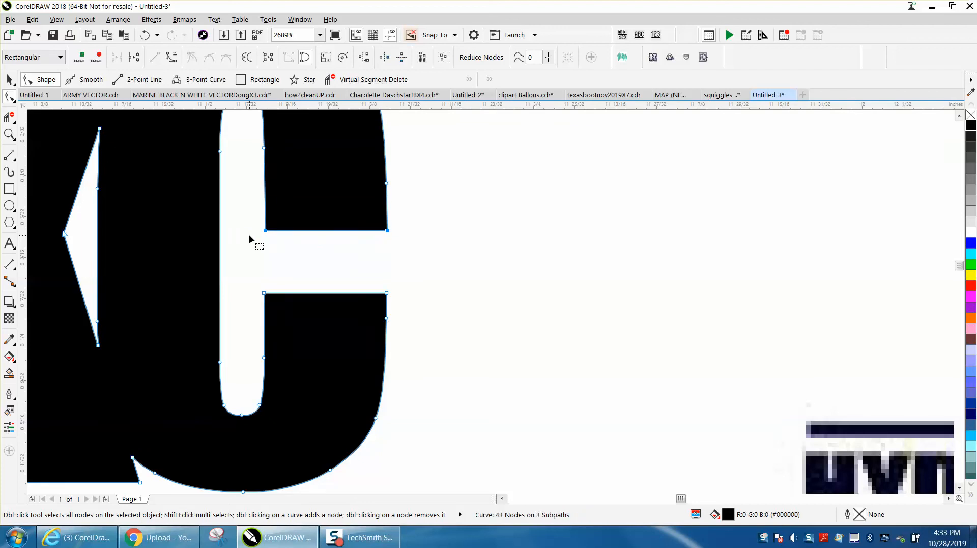
{"action": "scroll", "coordinate": [460, 287], "scroll_direction": "down", "scroll_amount": 4}
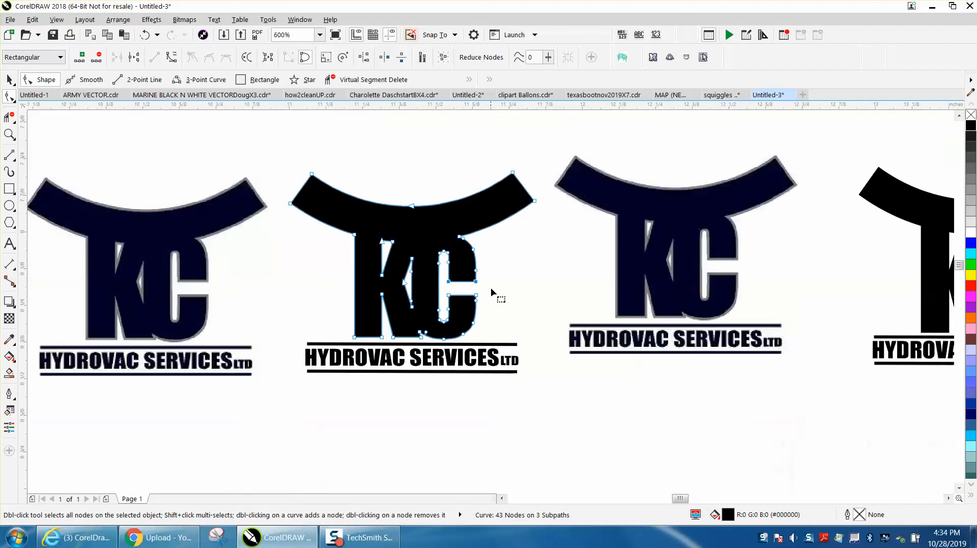
{"action": "left_click", "coordinate": [10, 80]}
{"action": "left_click", "coordinate": [298, 164]}
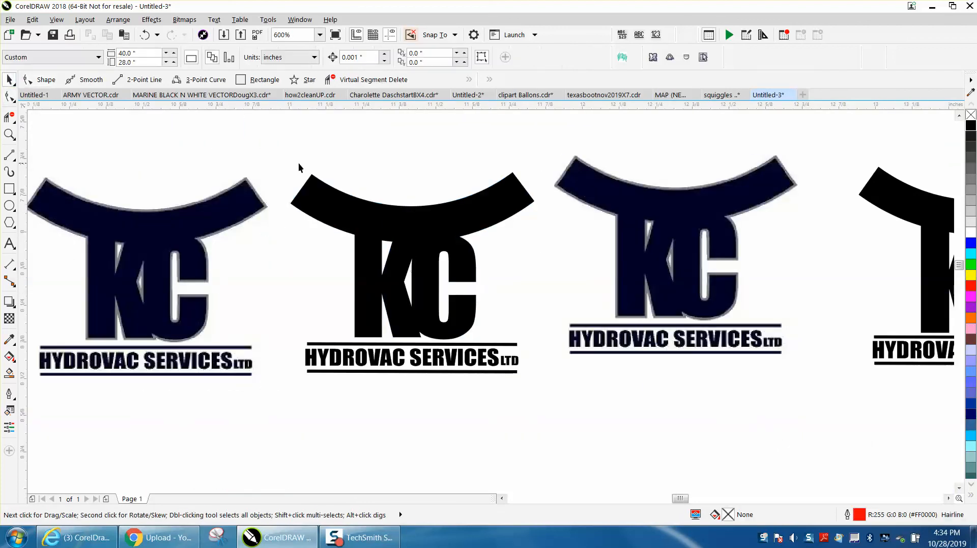